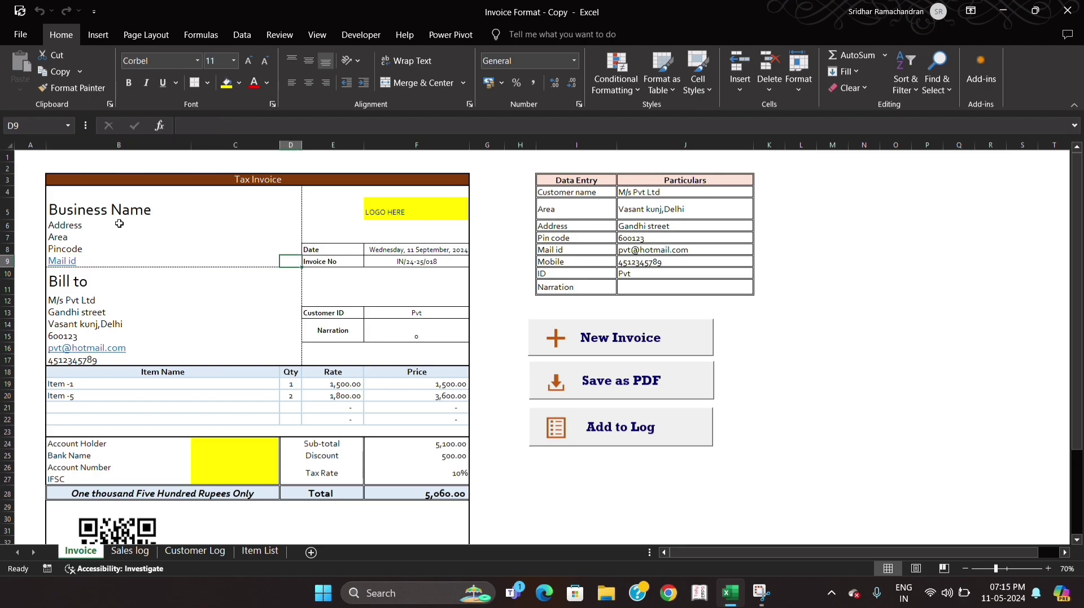
key("Right")
key("Right")
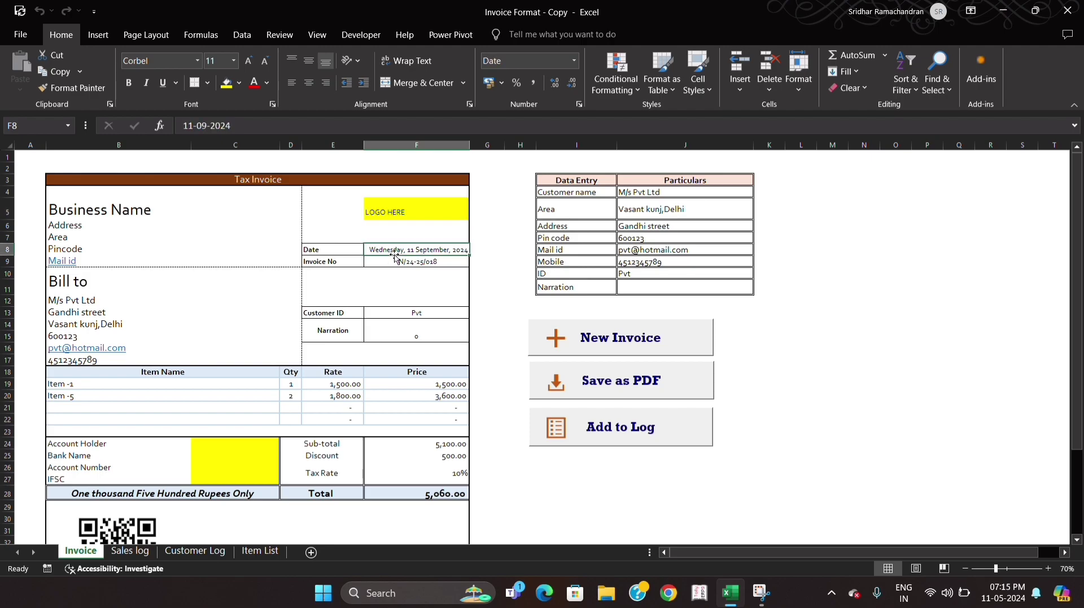
- Examine the invoice's date and number cells and the Bill to customer details from name down to mobile number
left_click(397, 264)
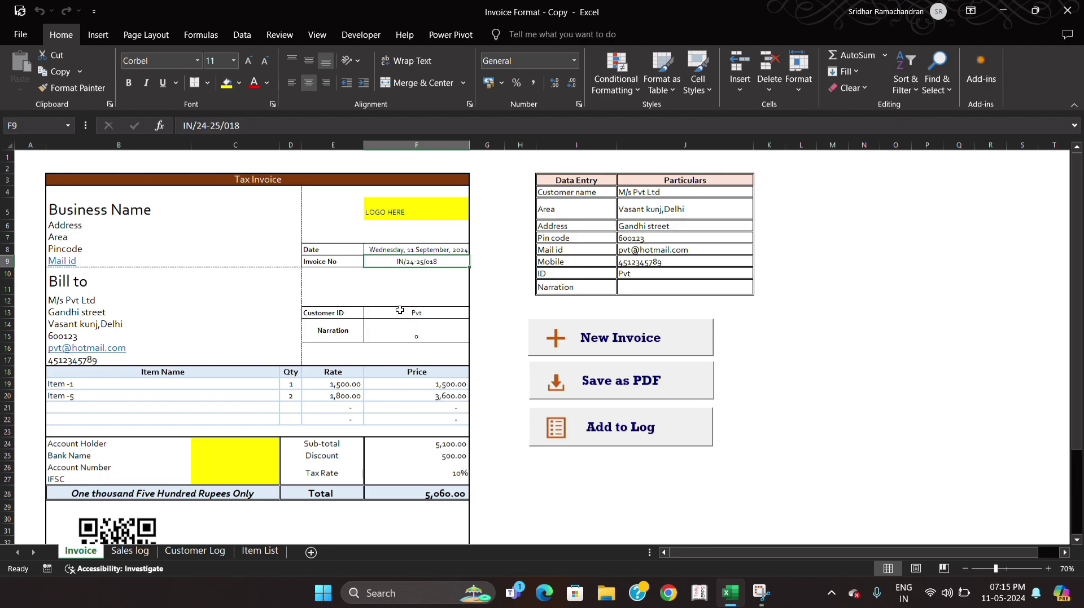
left_click(71, 279)
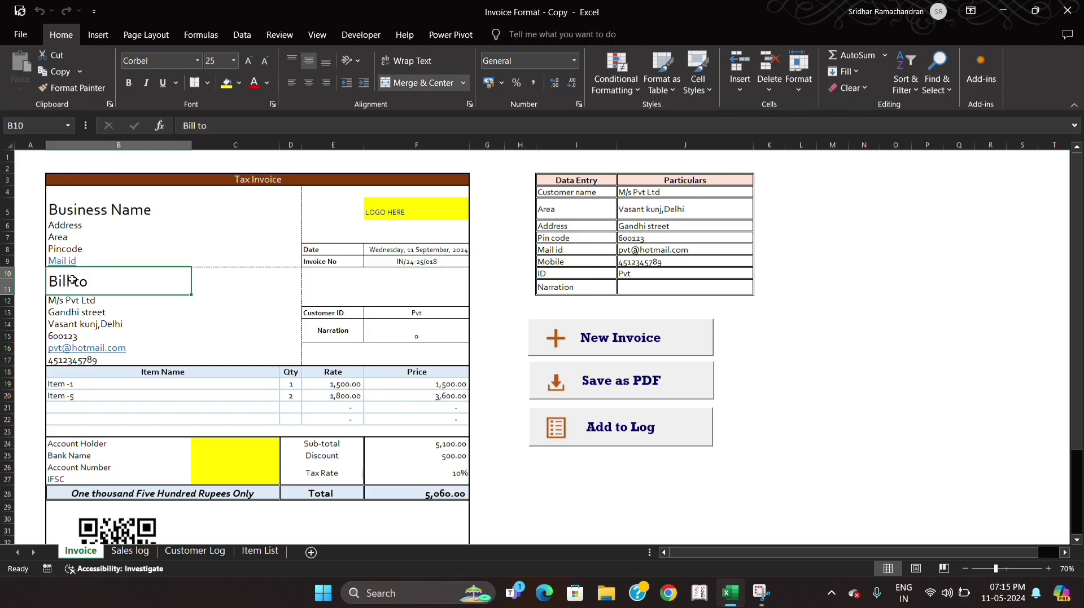
key("Down")
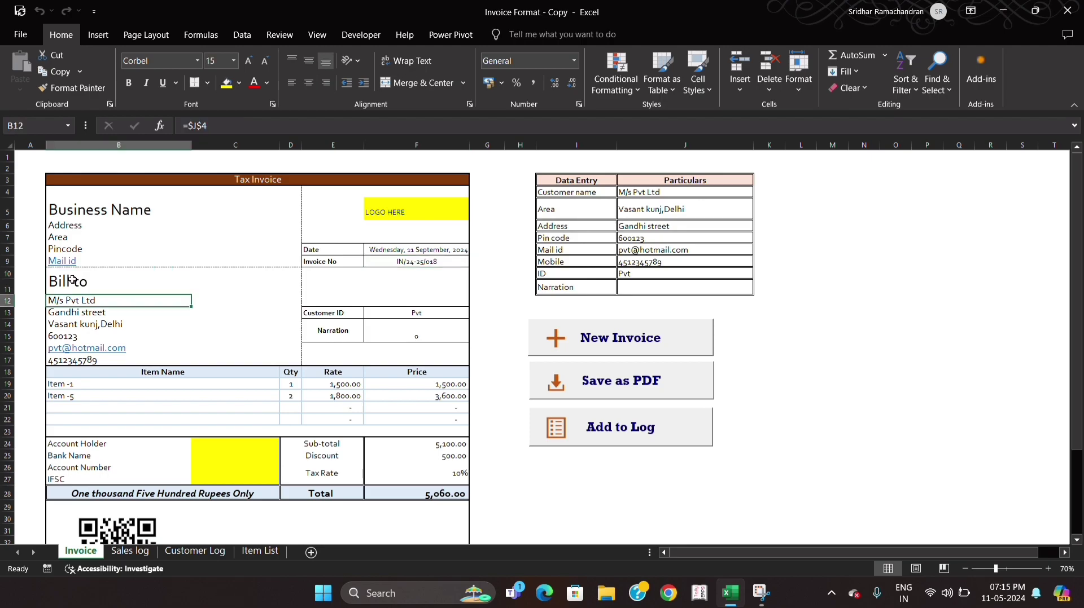
key("Down")
key("Down")
key("Down")
key("Down")
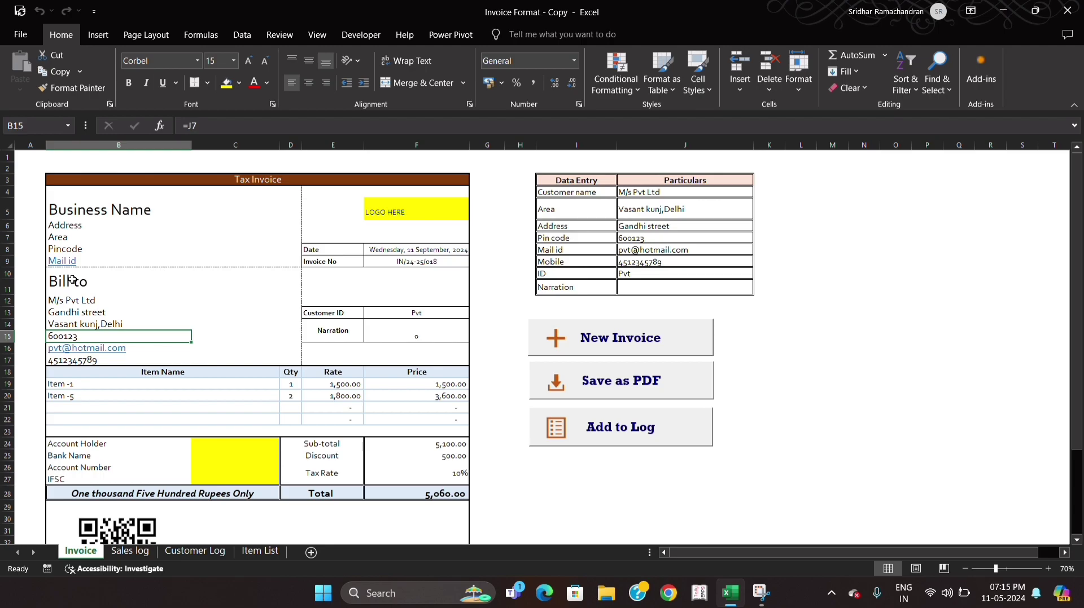
key("Down")
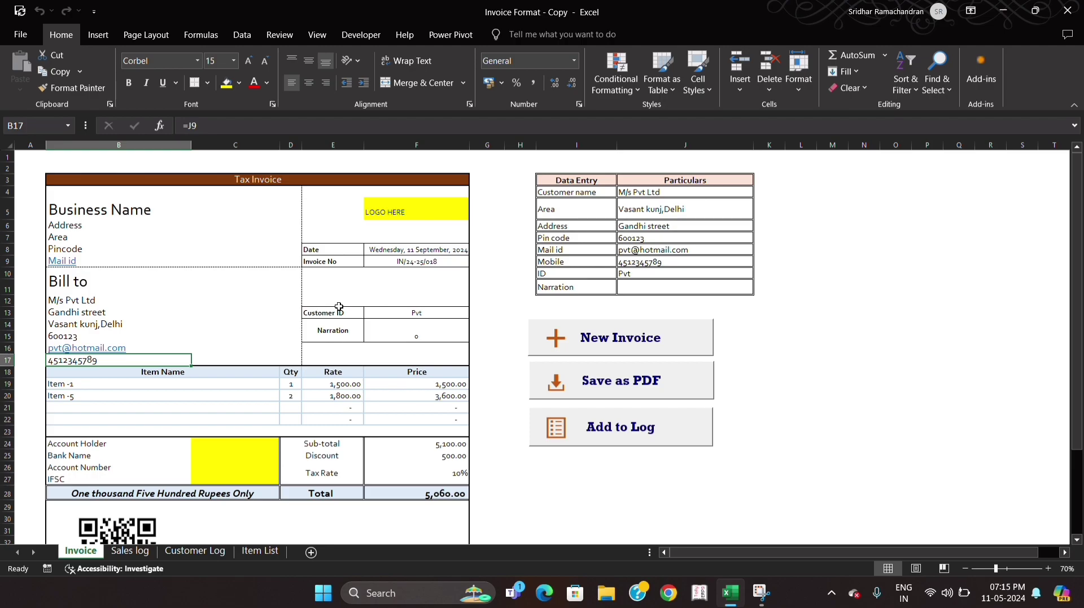
- Review the Data Entry table's Particulars from the customer name down to the narration
left_click(604, 181)
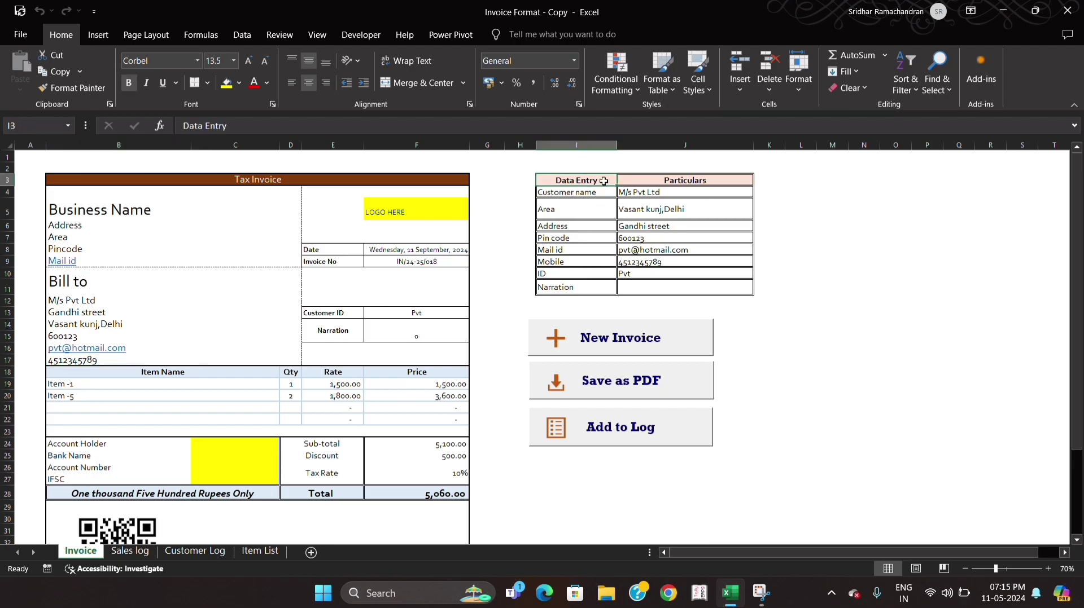
key("Down")
key("Right")
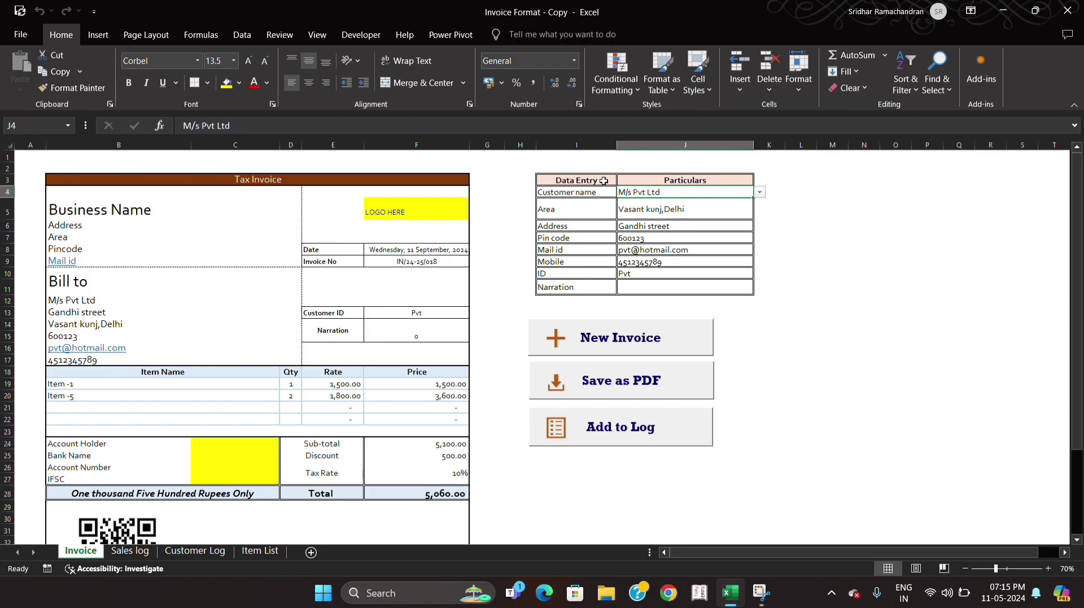
key("Down")
key("Down")
key("Down")
key("Down")
key("Down")
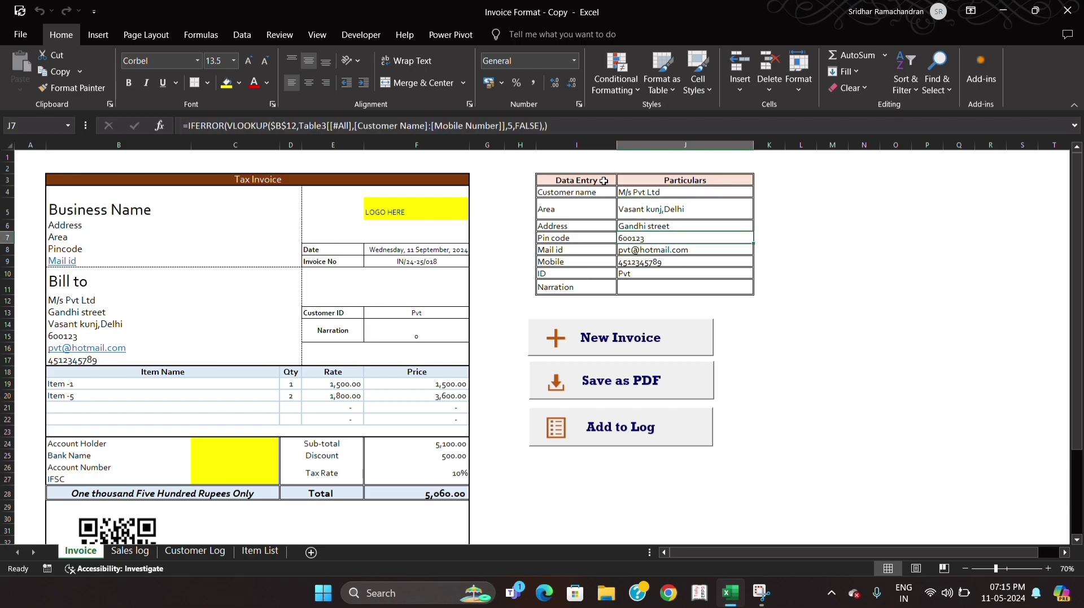
key("Down")
key("Down")
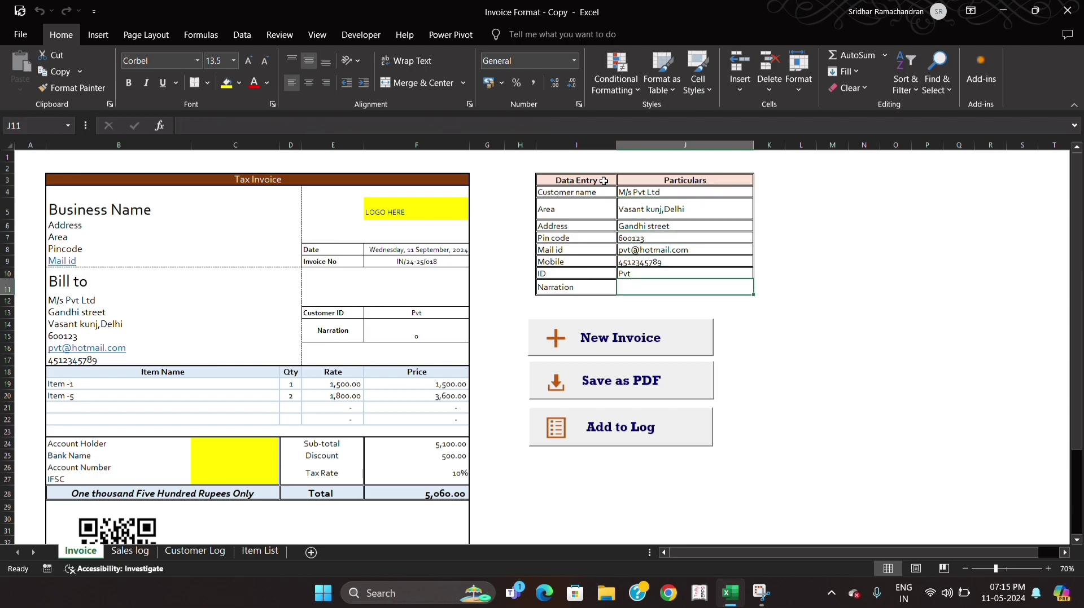
- Compare the Bill to name's cell link with the Data Entry customer name and inspect the lookup formulas for the remaining details
left_click(638, 192)
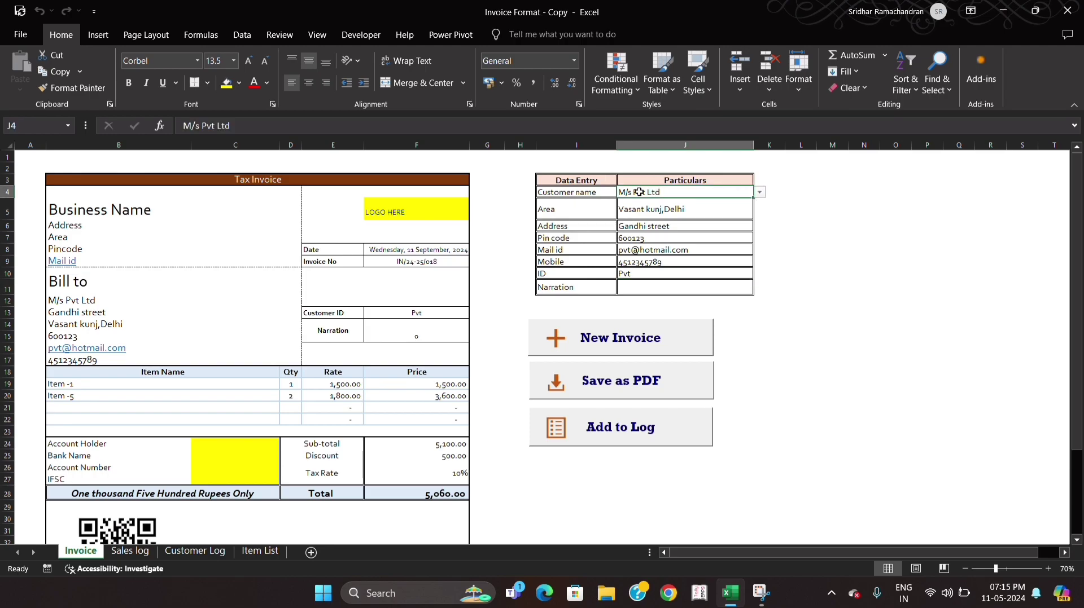
left_click(119, 298)
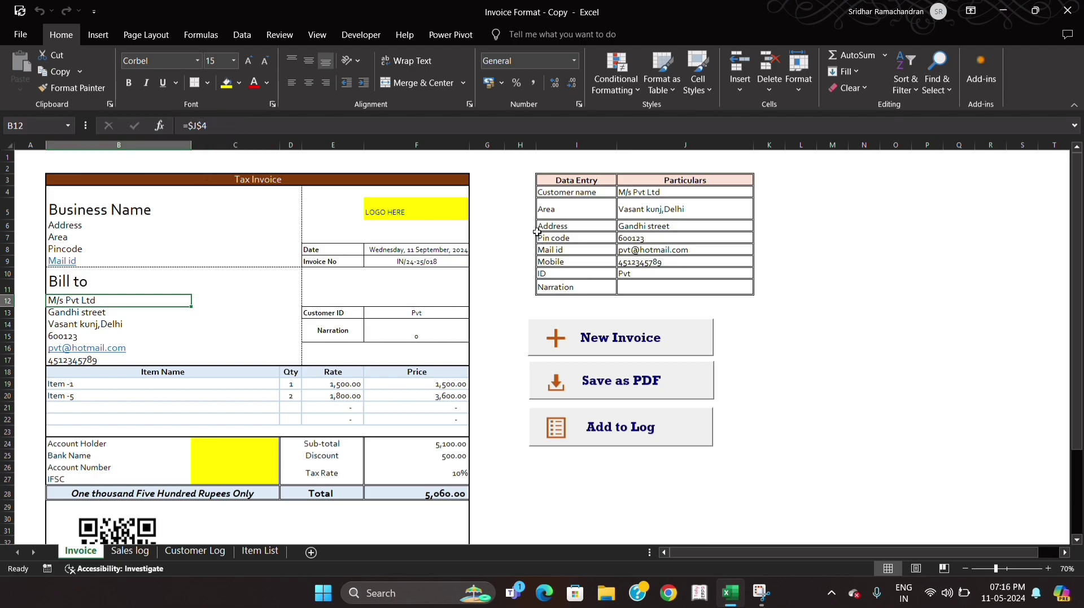
left_click(658, 207)
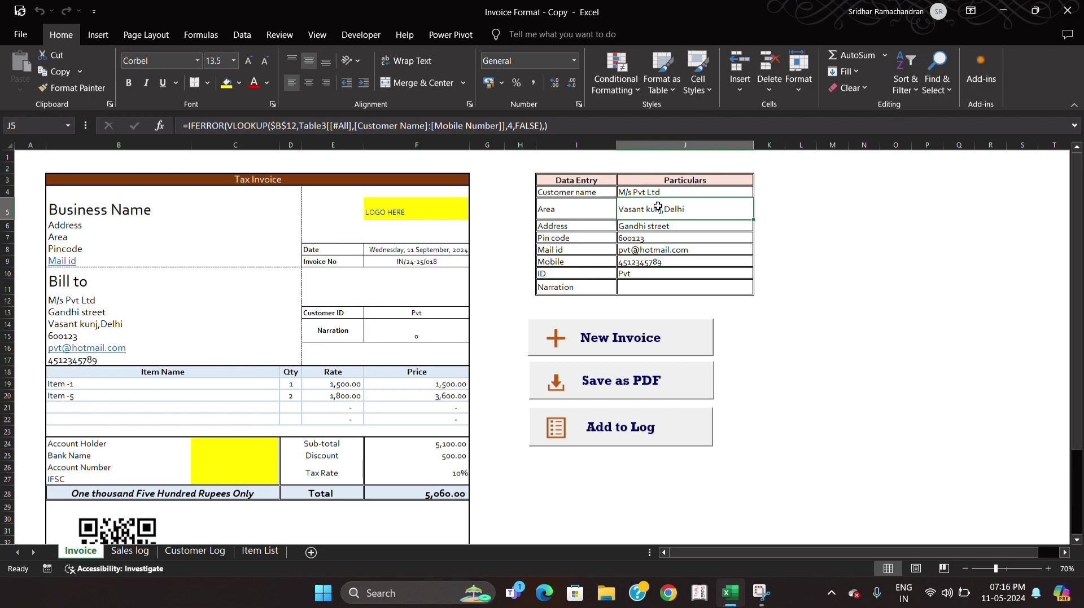
key("Down")
key("Down")
key("Down")
key("Down")
key("Down")
key("Down")
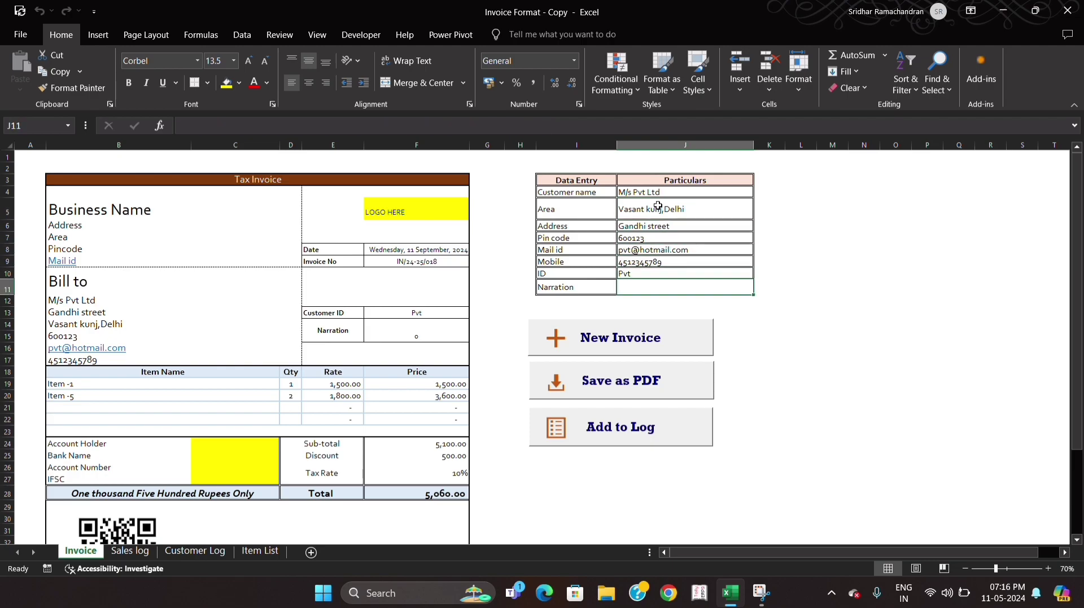
- View the available customer names in the Data Entry table and check the invoice's Customer ID and Narration formulas
left_click(657, 194)
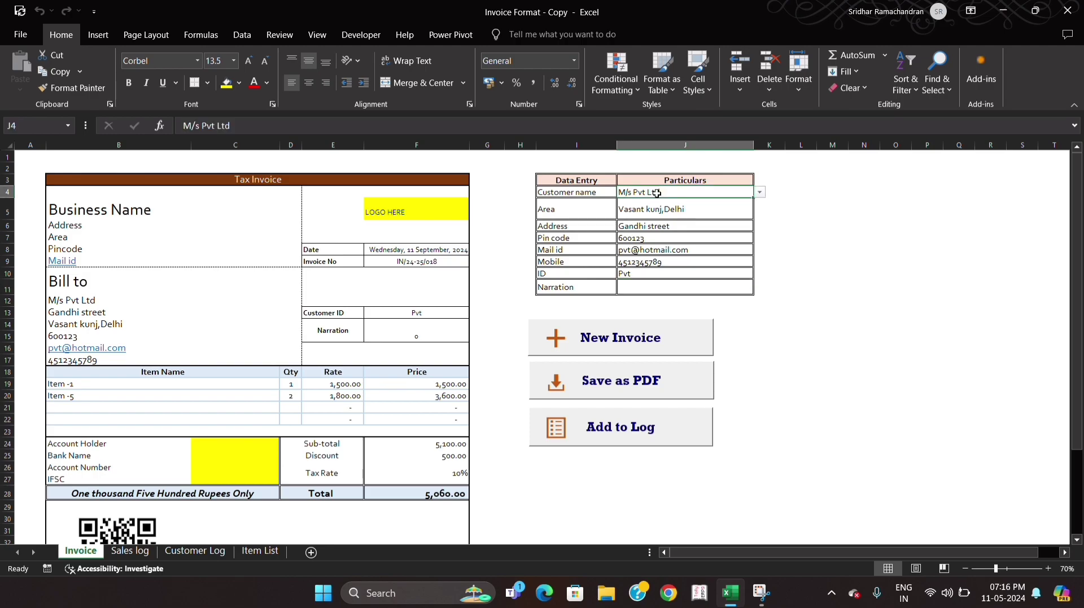
key("alt+Down")
key("Down")
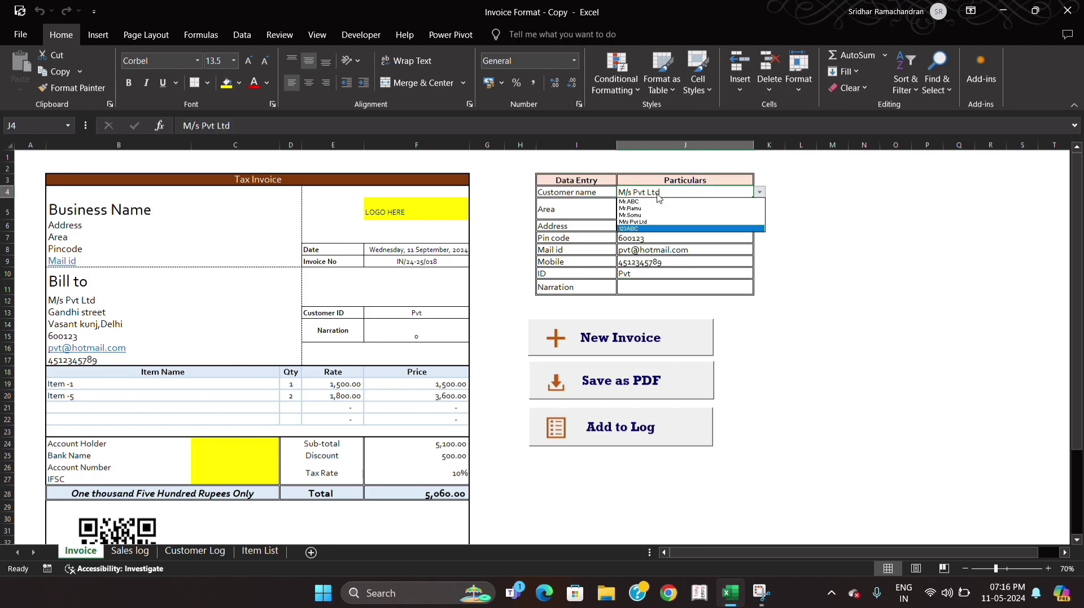
key("Escape")
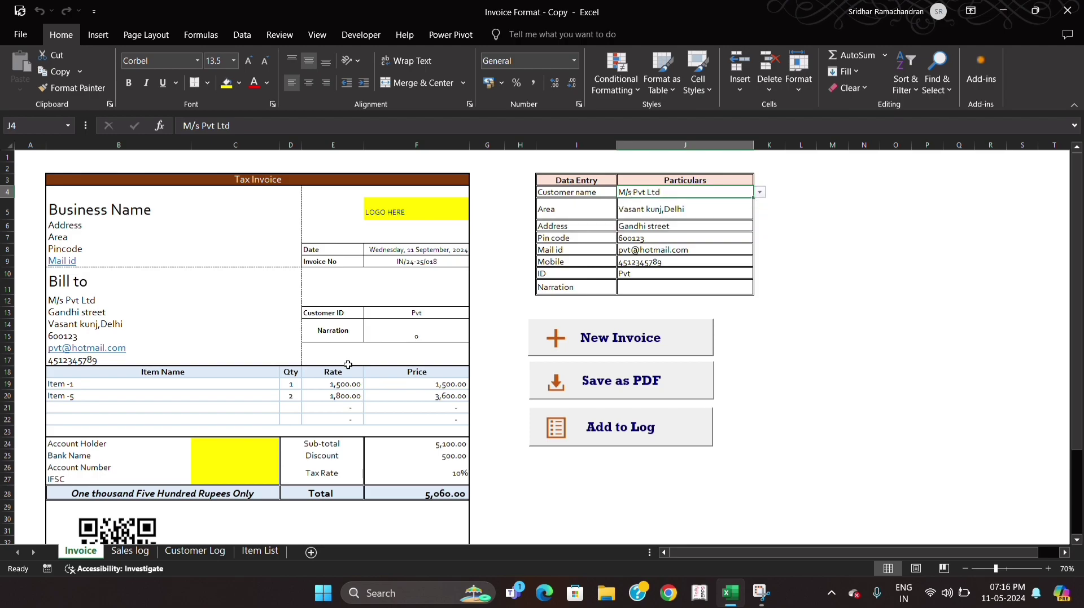
left_click(387, 316)
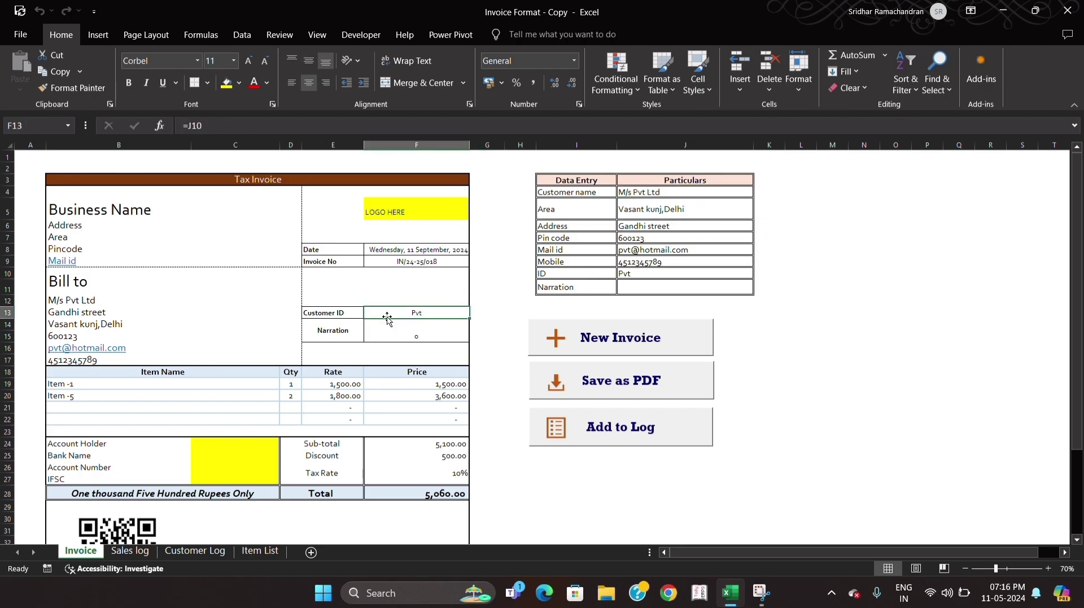
key("Down")
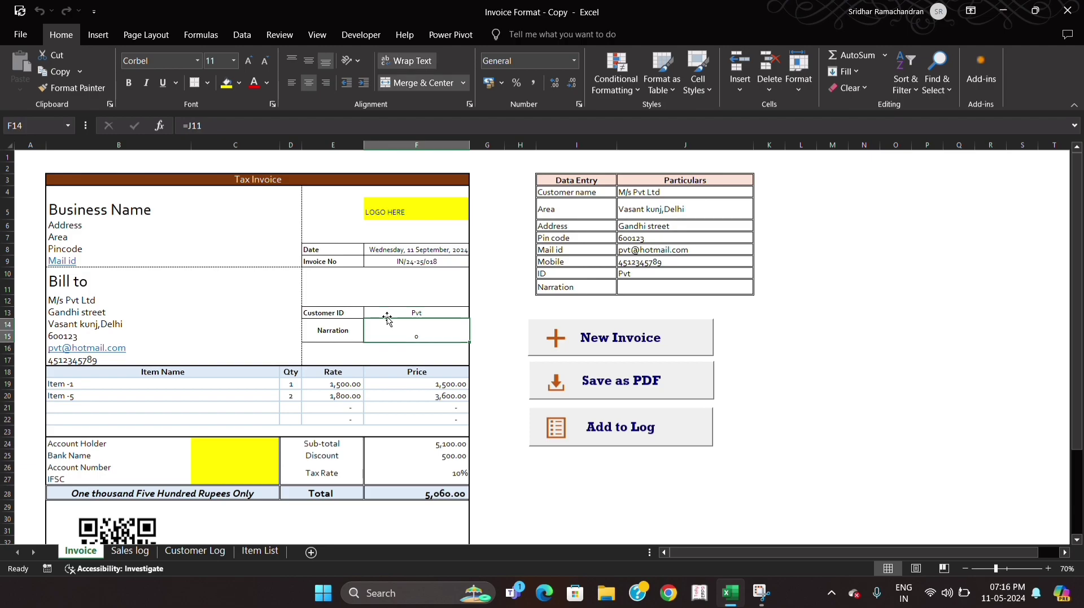
- Examine the first invoice line's item choices, quantity, rate lookup formula and price formula
left_click(192, 384)
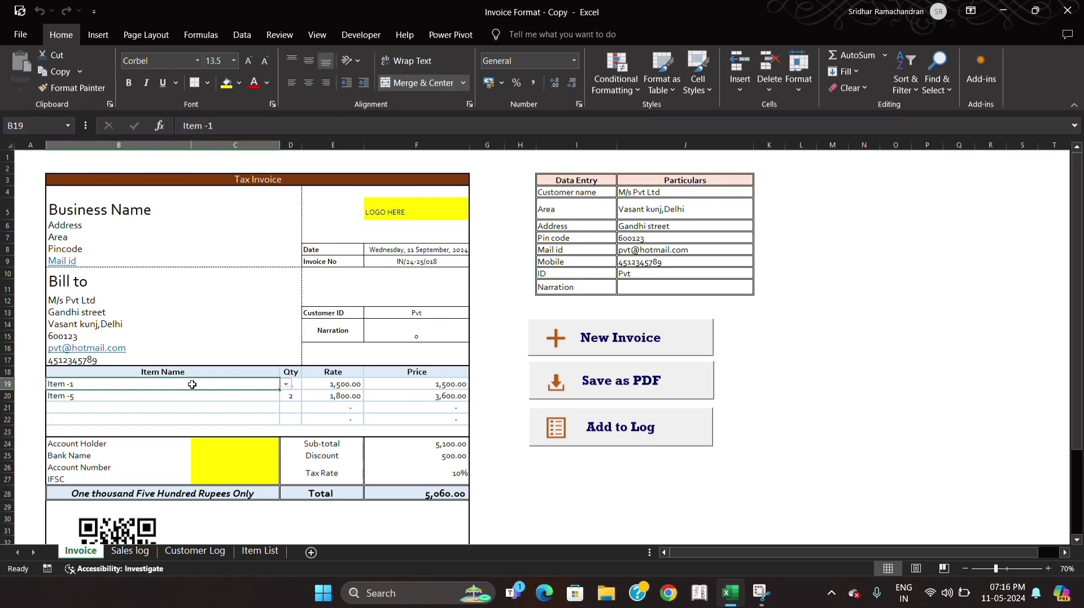
key("alt+Down")
key("Down")
key("Down")
key("Down")
key("Down")
key("Down")
key("Down")
key("Escape")
key("Tab")
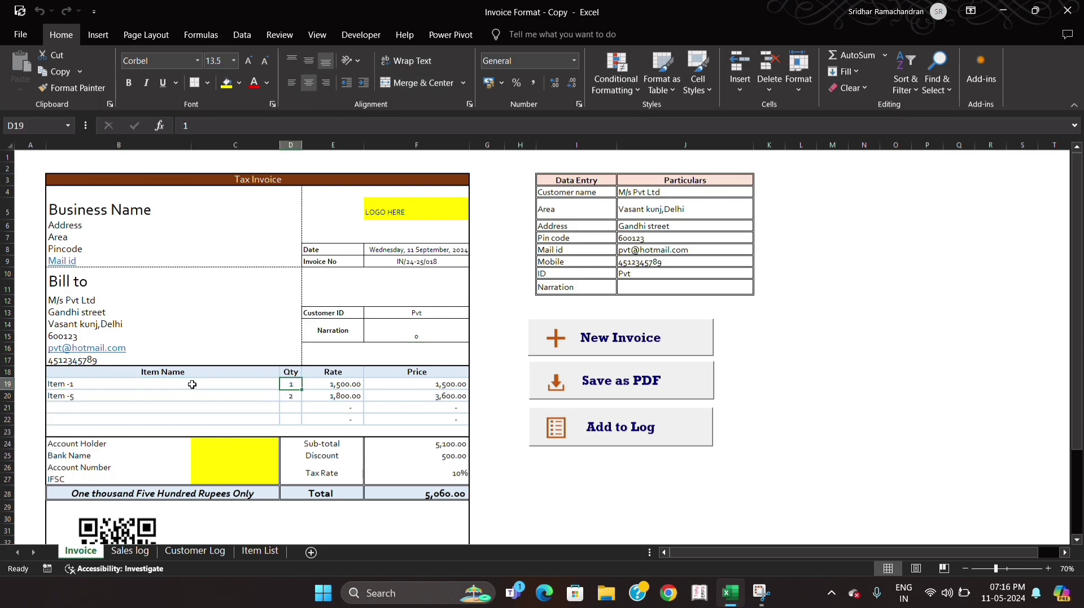
key("Tab")
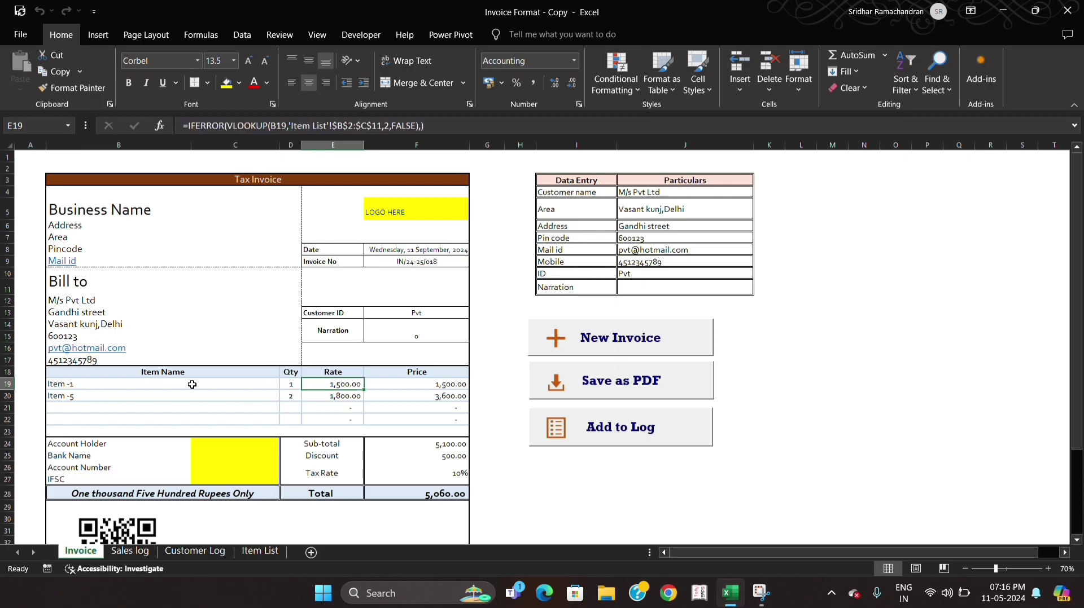
key("F2")
key("Escape")
key("Tab")
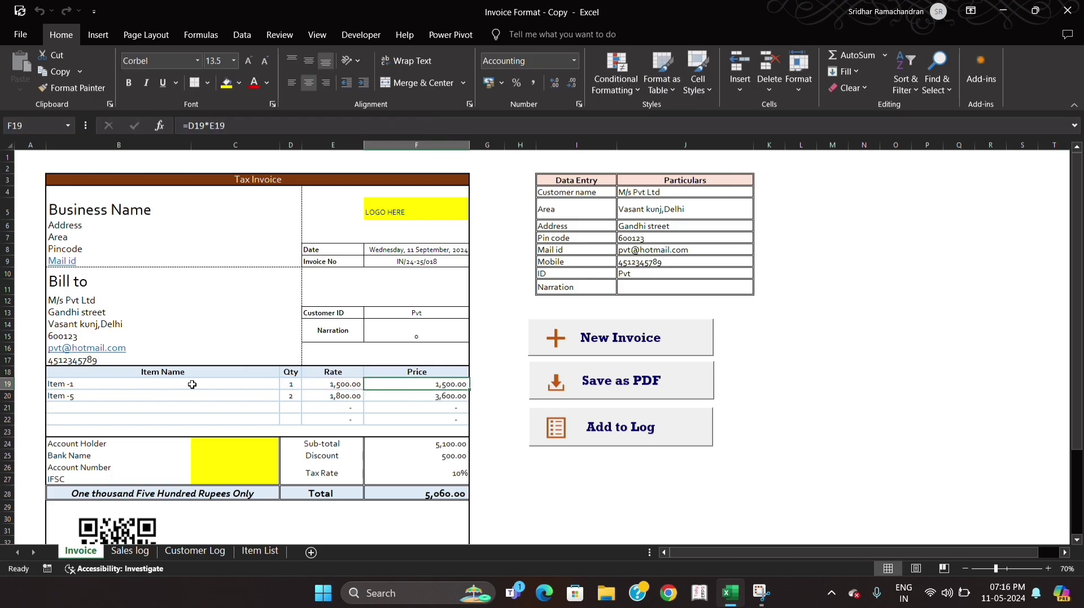
key("Left")
key("Left")
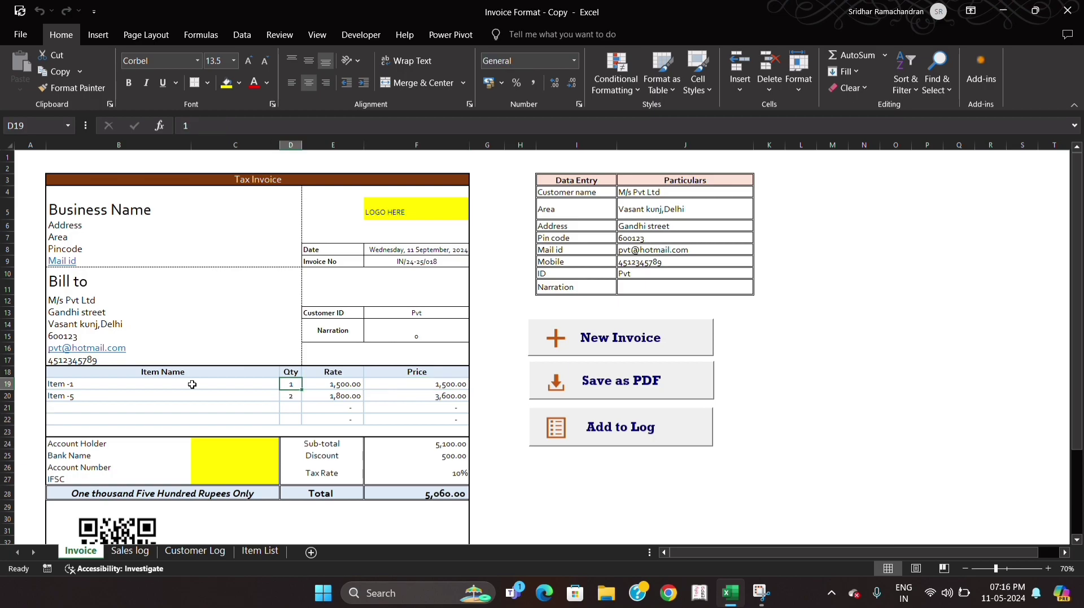
- Reselect Item -5 on the second invoice line and inspect its rate and price formulas
key("Down")
key("Left")
key("alt+Down")
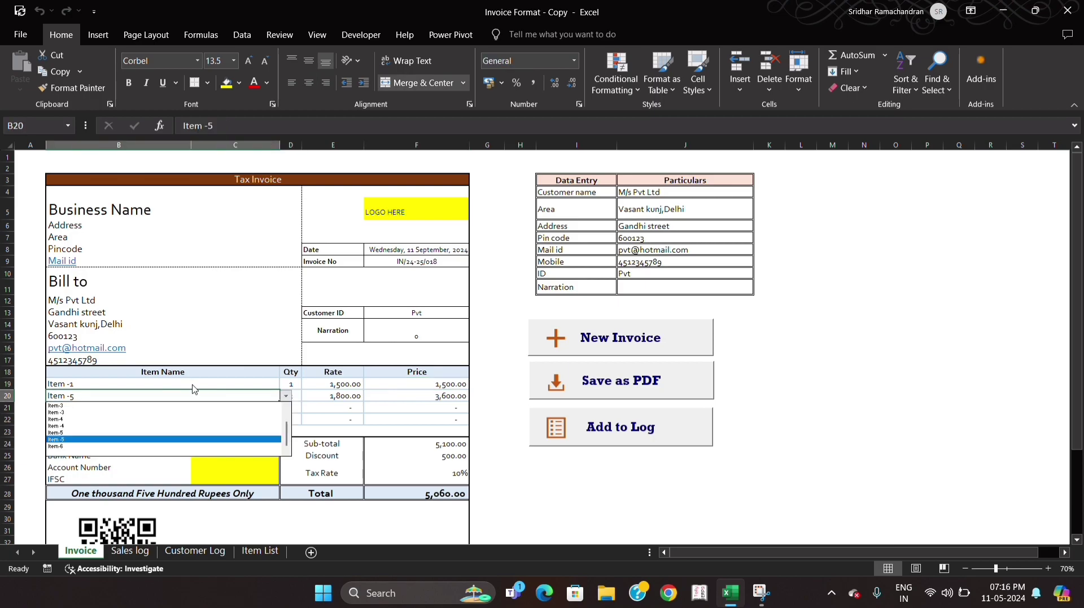
key("Return")
key("Tab")
key("Tab")
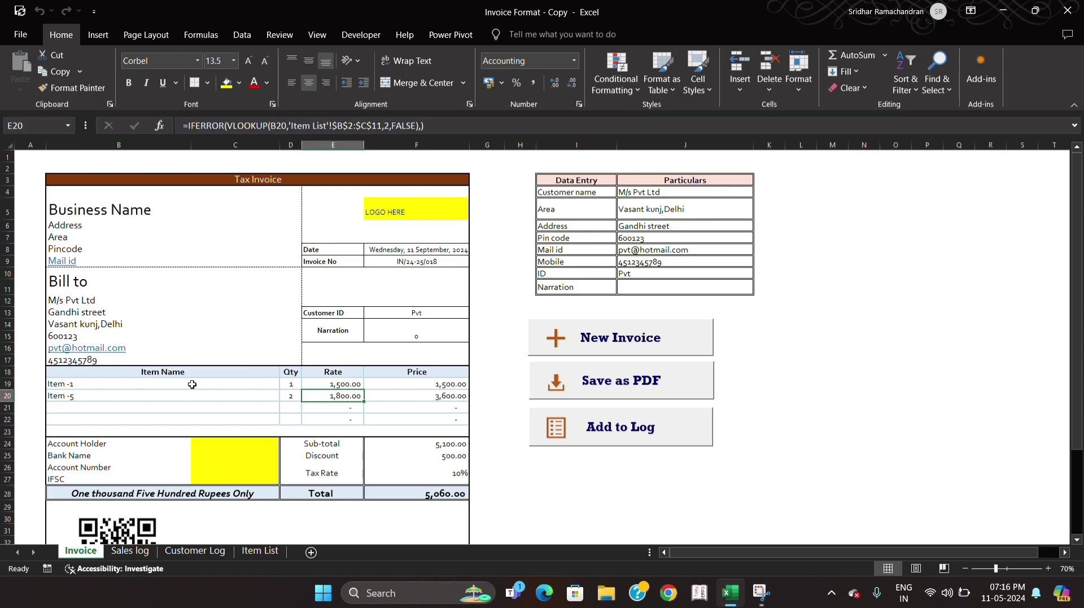
key("Right")
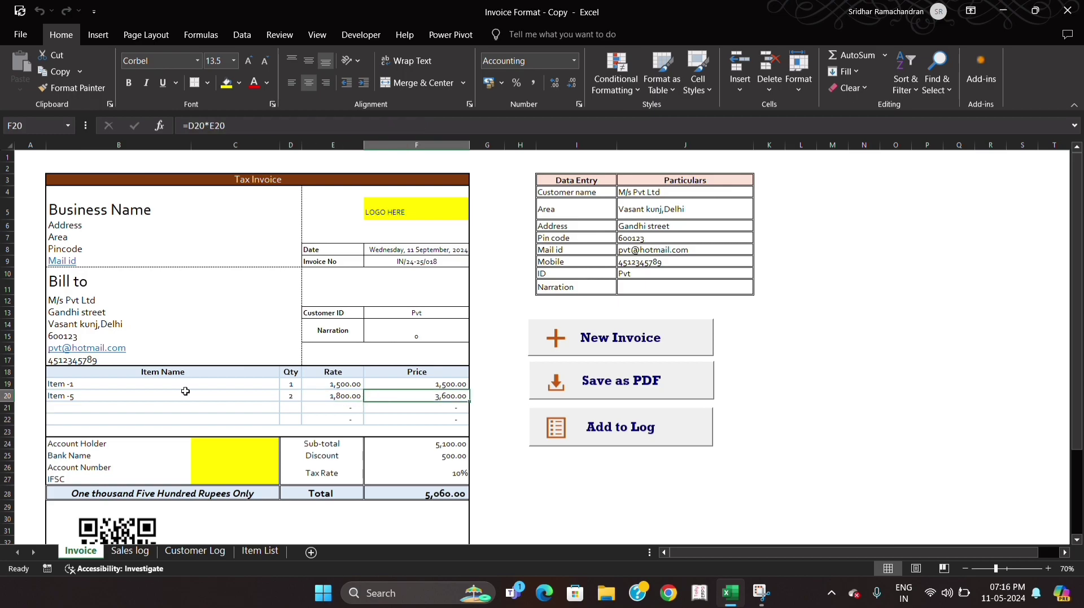
- Review the invoice's bank detail fields for account holder, bank name, account number and IFSC
left_click(139, 449)
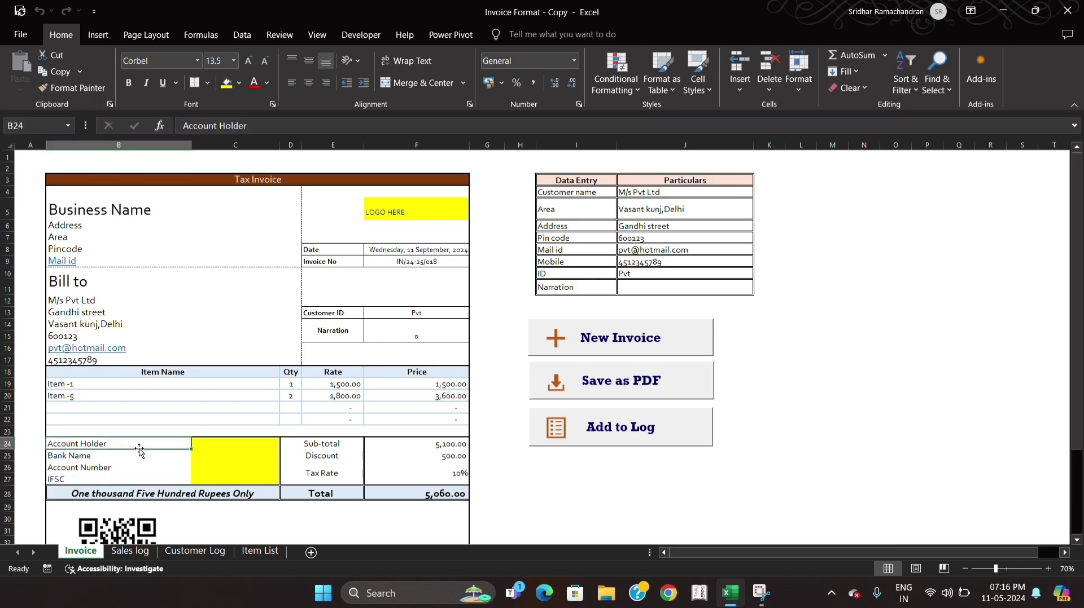
key("Down")
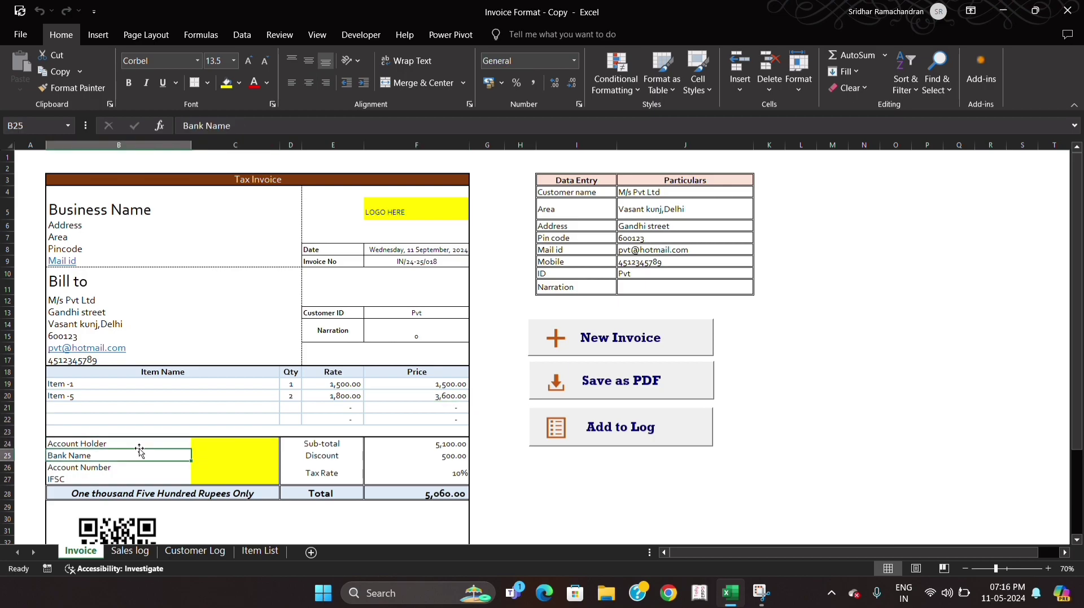
key("Right")
key("Down")
key("Left")
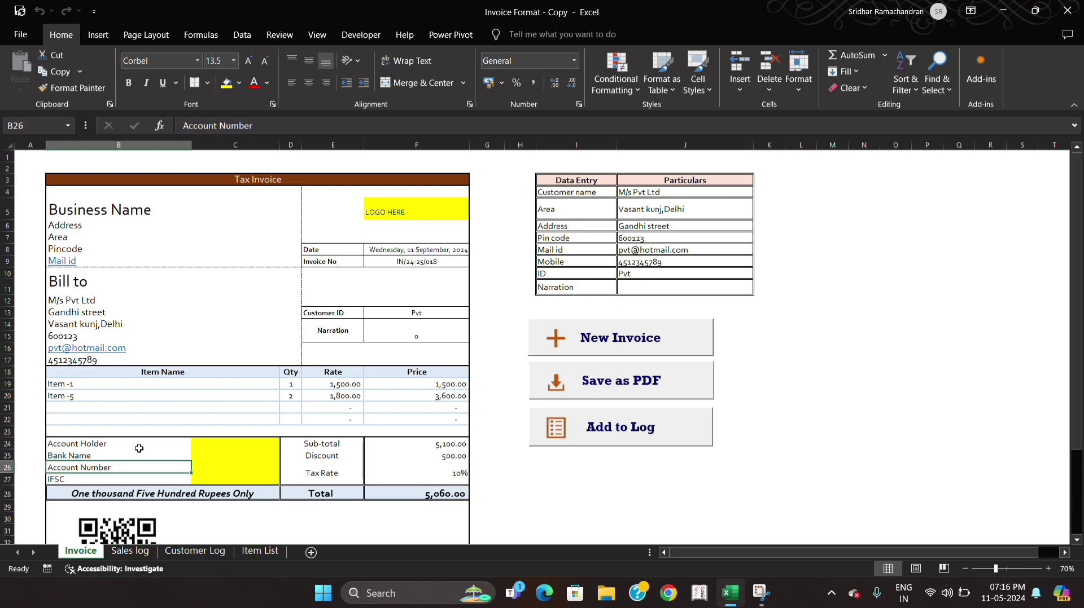
key("Down")
key("Right")
key("Left")
key("Right")
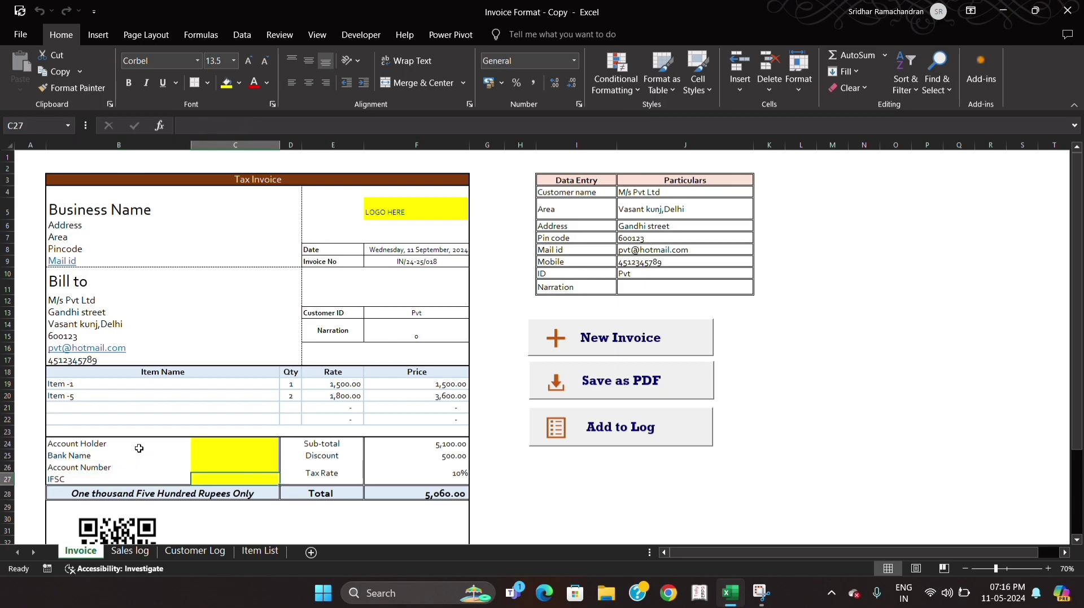
- Inspect the sub-total formula and the discount and tax rate cells in the invoice's totals section
key("Up")
key("Right")
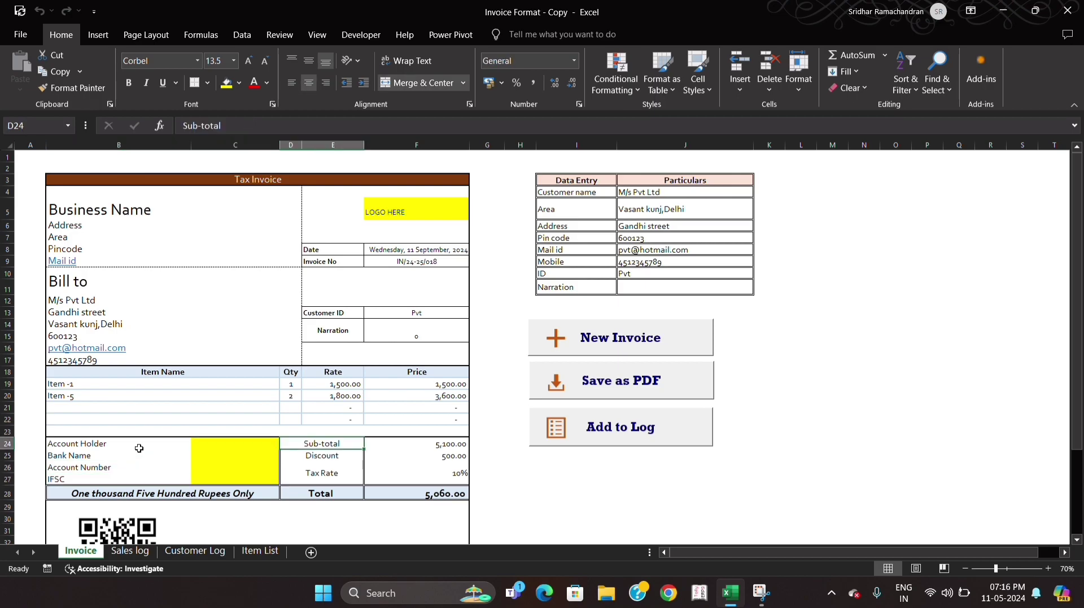
key("Right")
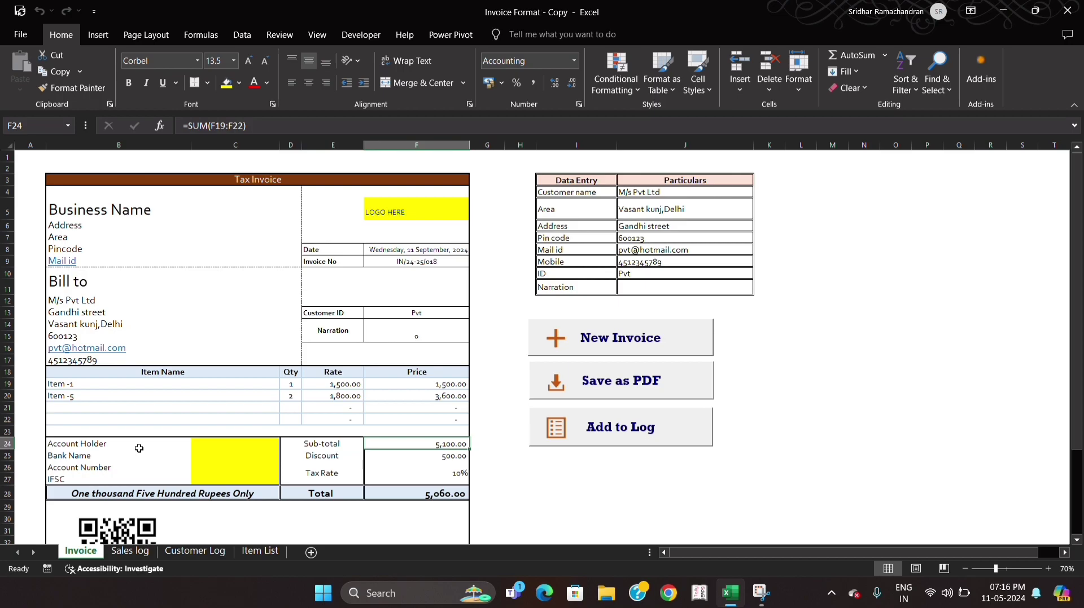
key("Down")
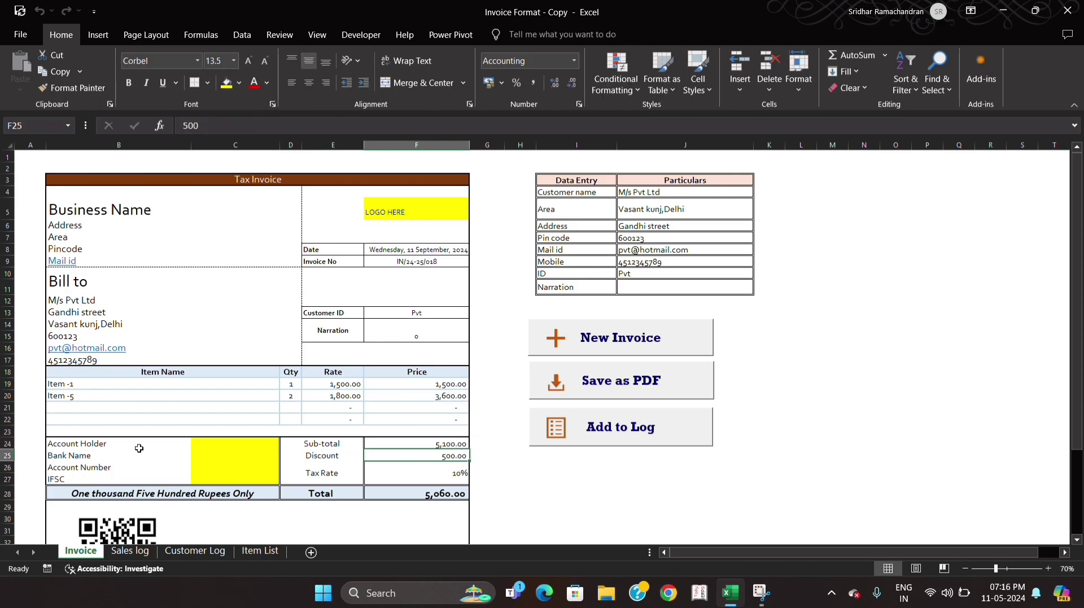
key("Down")
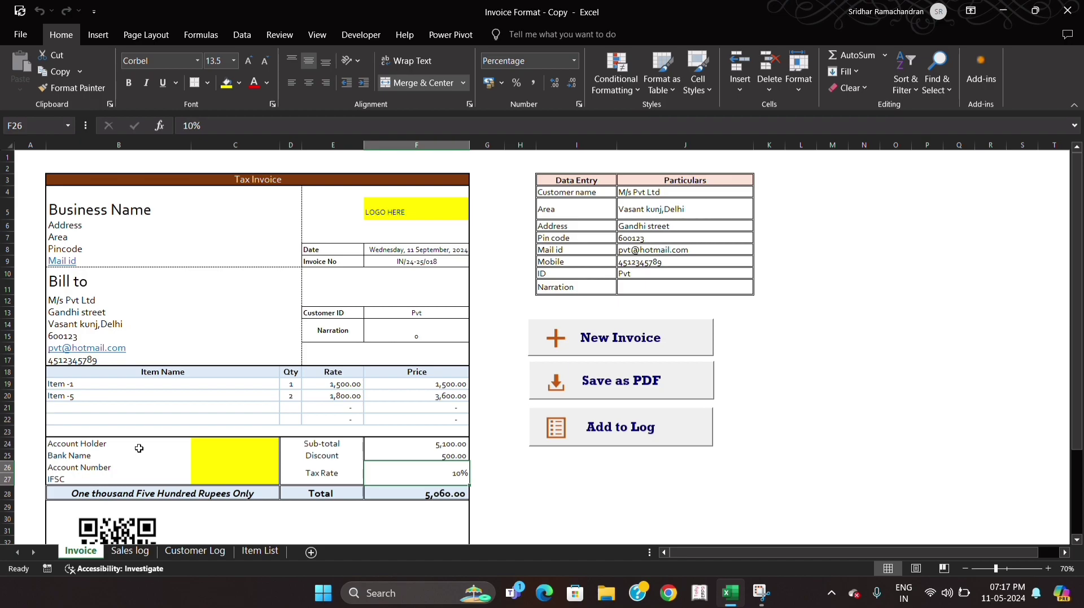
- Inspect the invoice's Total formula and the amount-in-words cell beside it
key("Down")
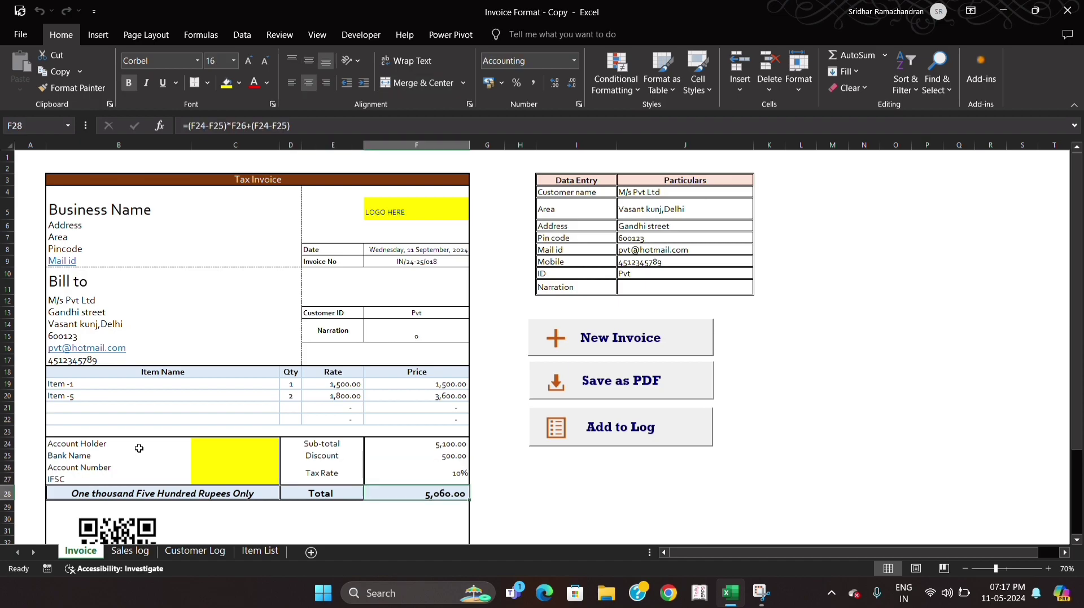
key("F2")
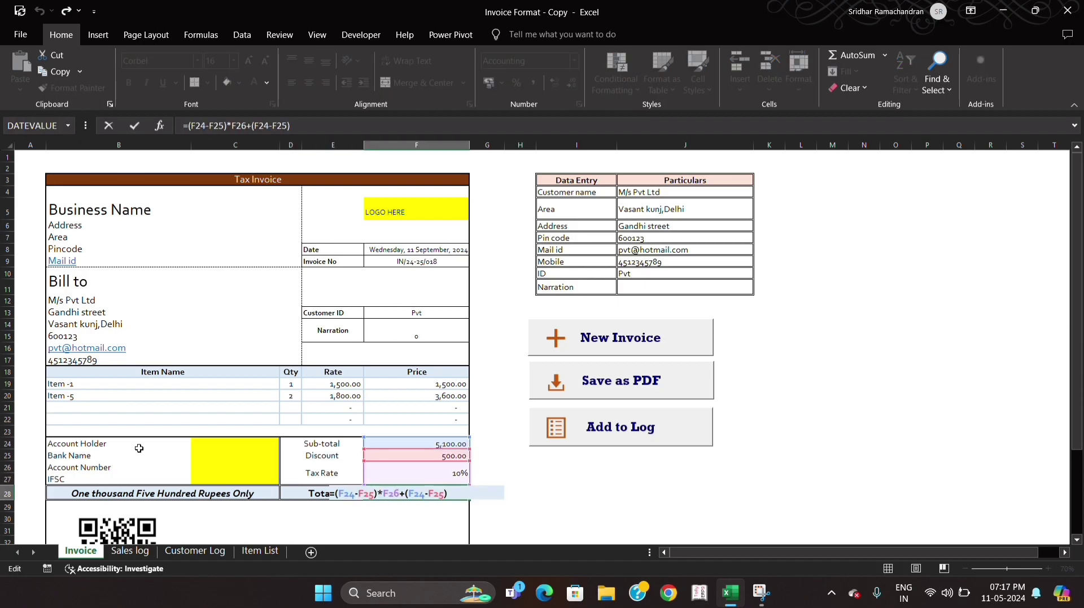
key("Escape")
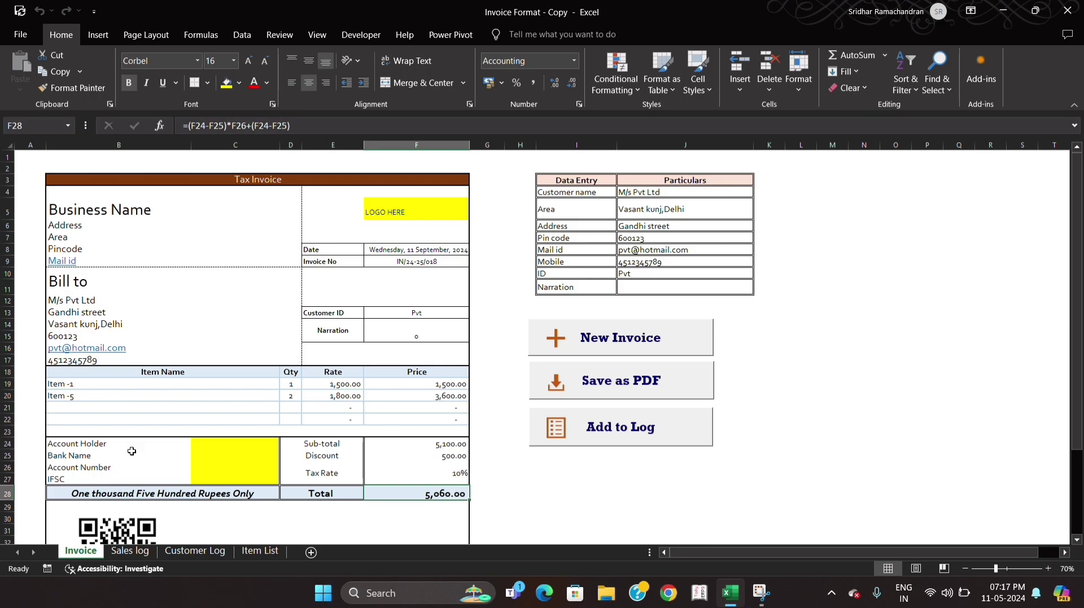
left_click(162, 491)
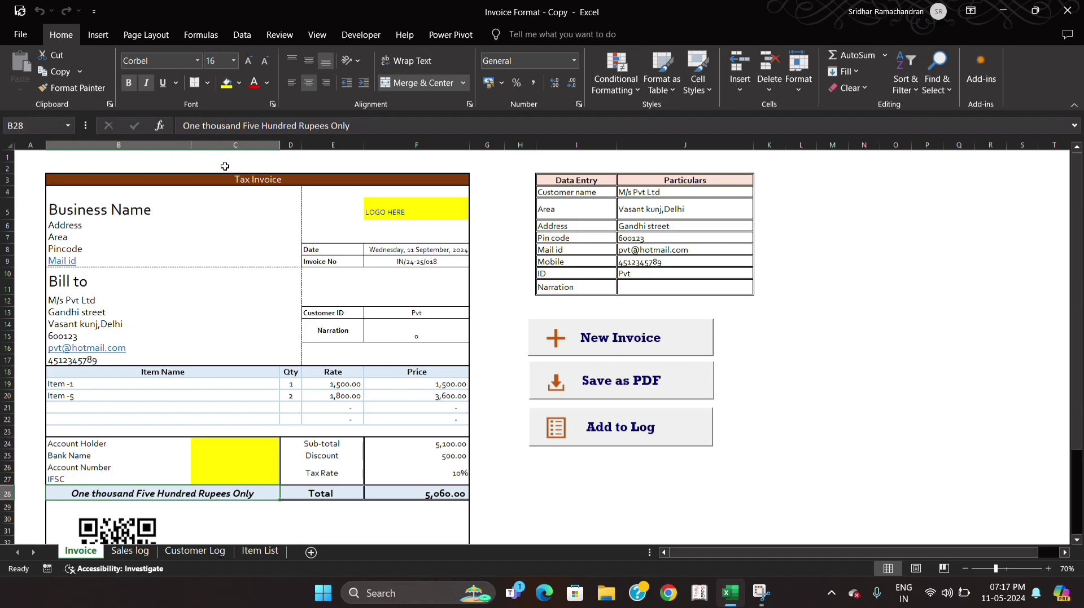
- Review the invoice footer's QR code caption and the Authorised by signature area
scroll(236, 290, "down", 3)
scroll(236, 290, "down", 1)
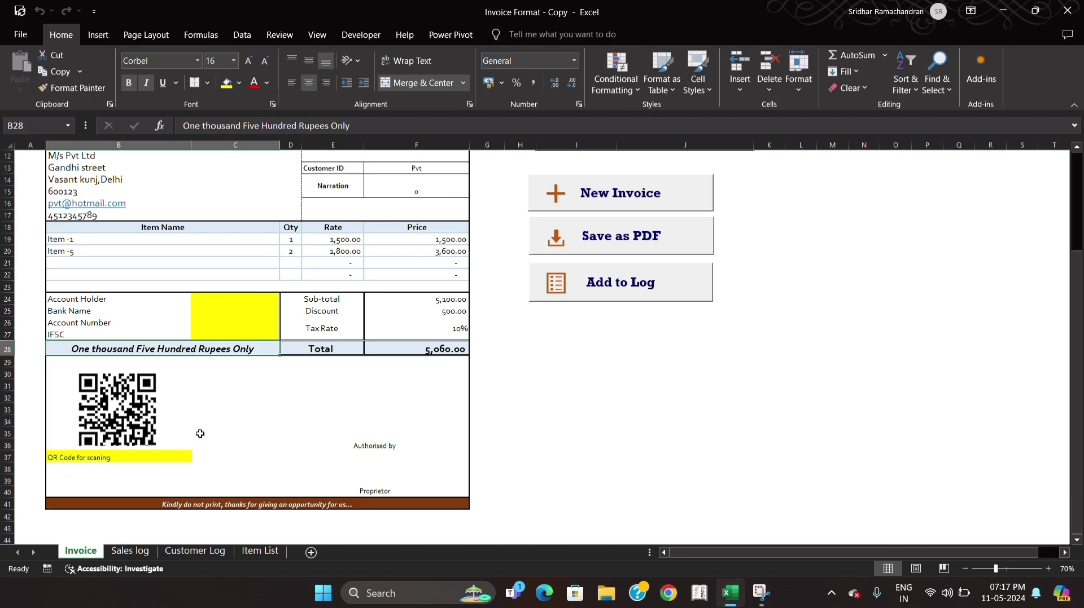
left_click(71, 457)
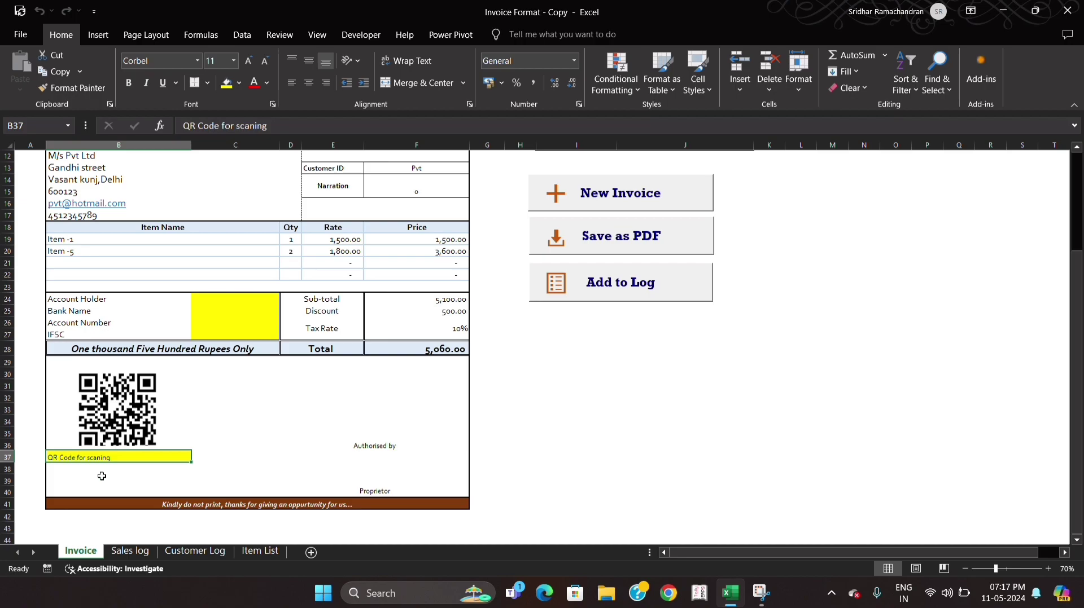
left_click(386, 454)
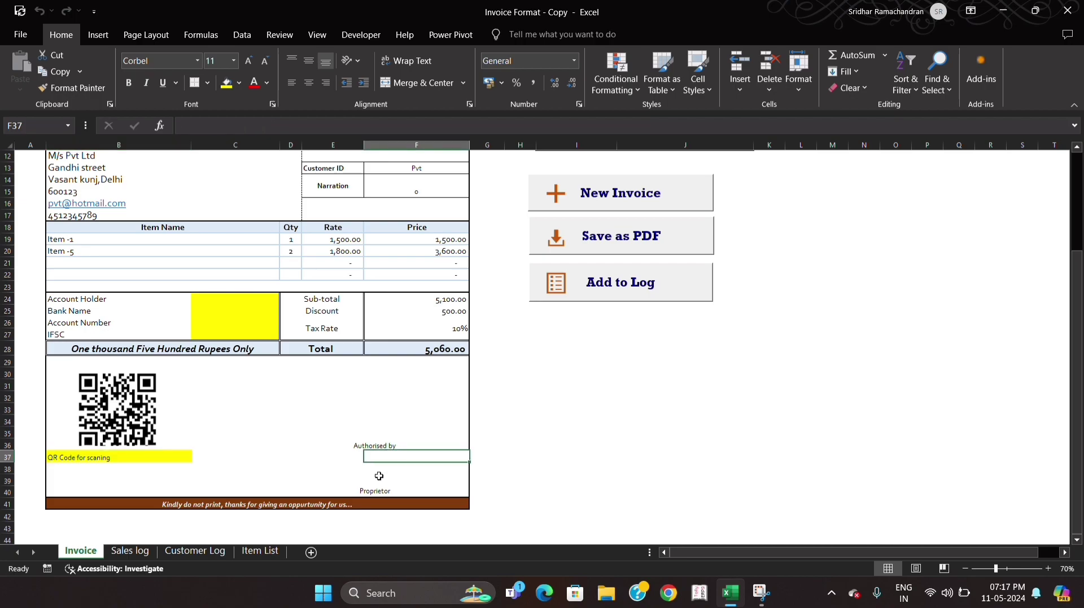
scroll(509, 402, "up", 2)
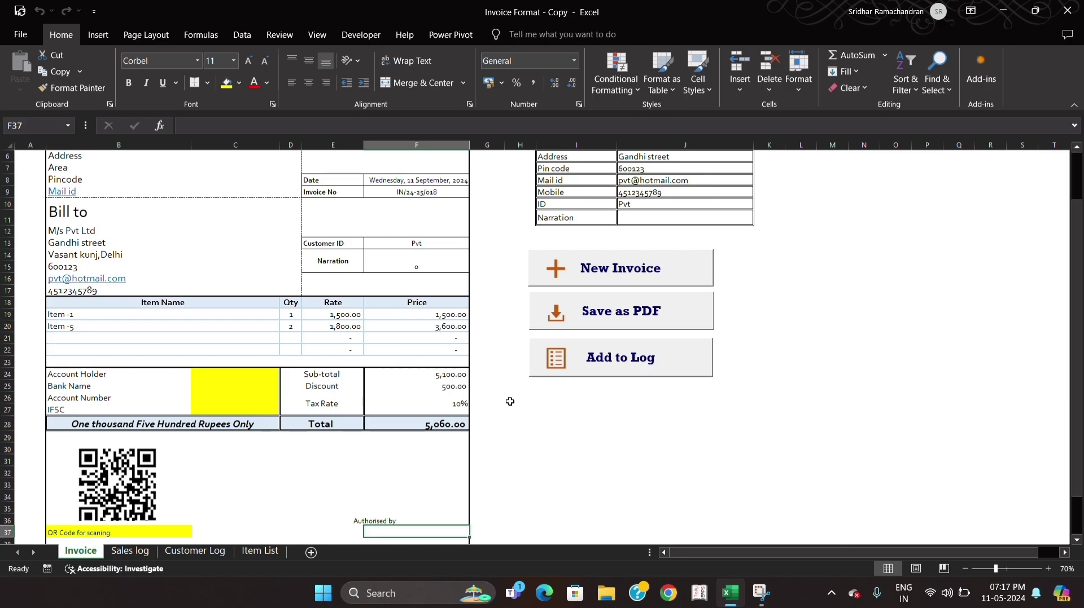
scroll(509, 402, "up", 1)
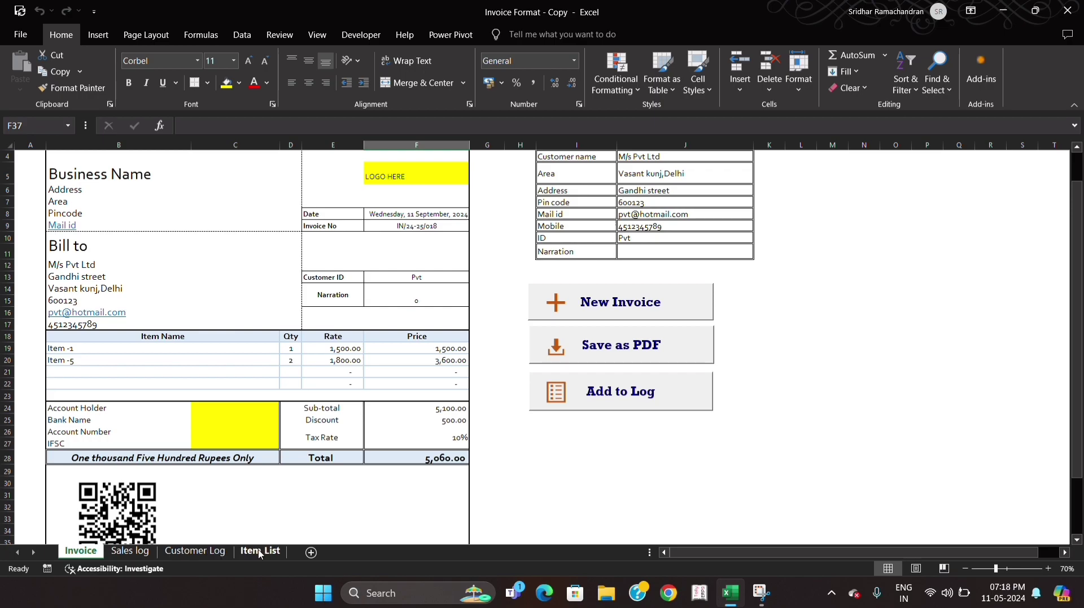
- Open the Customer Log sheet and review its column headers from Customer Name to Mobile Number
left_click(195, 551)
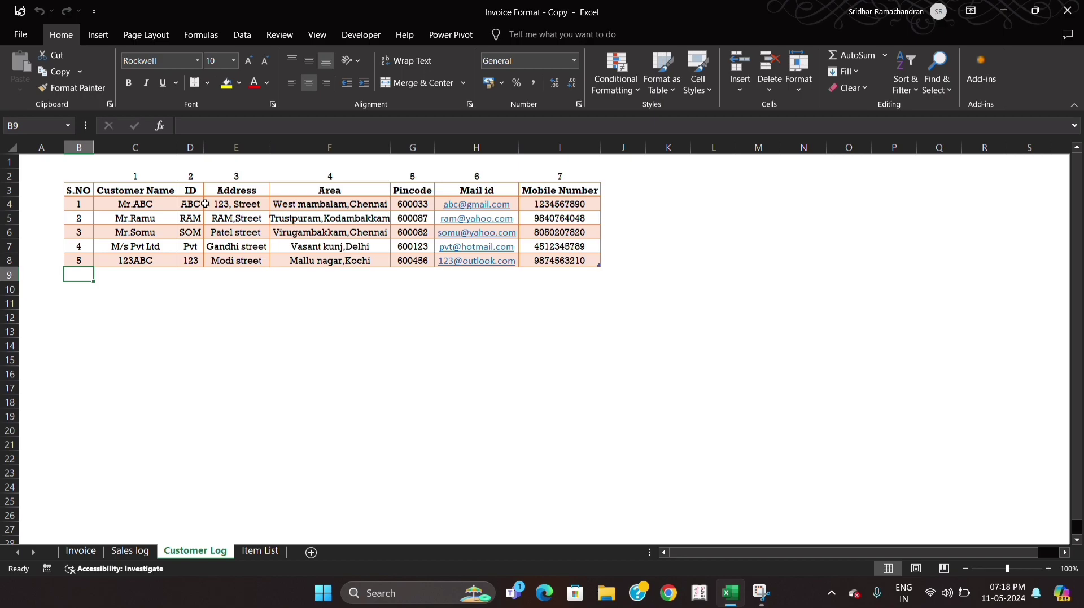
left_click(131, 190)
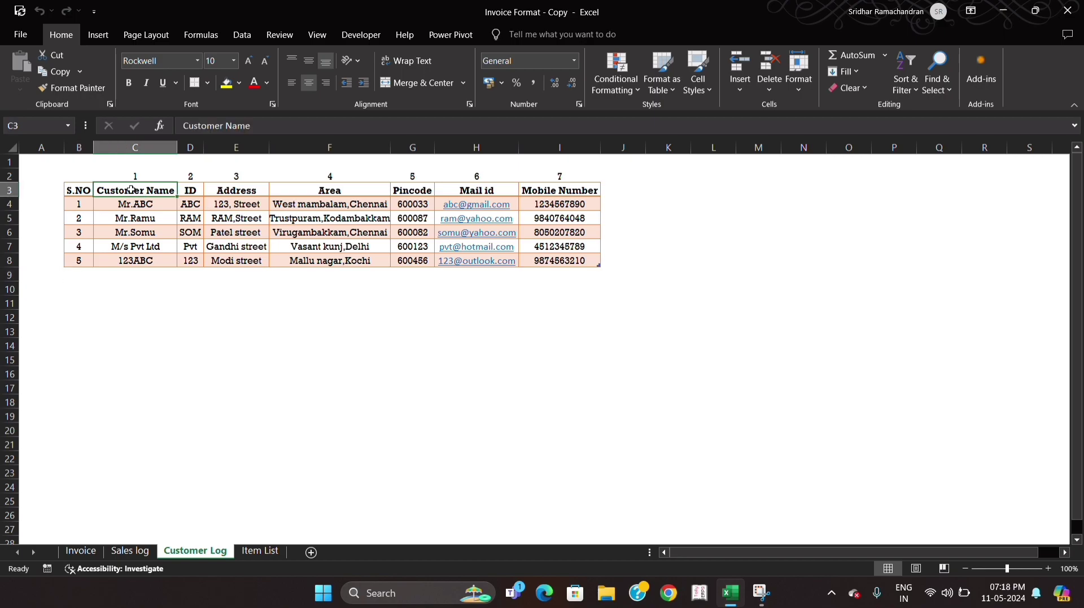
key("Right")
key("Right")
key("Right")
key("Right")
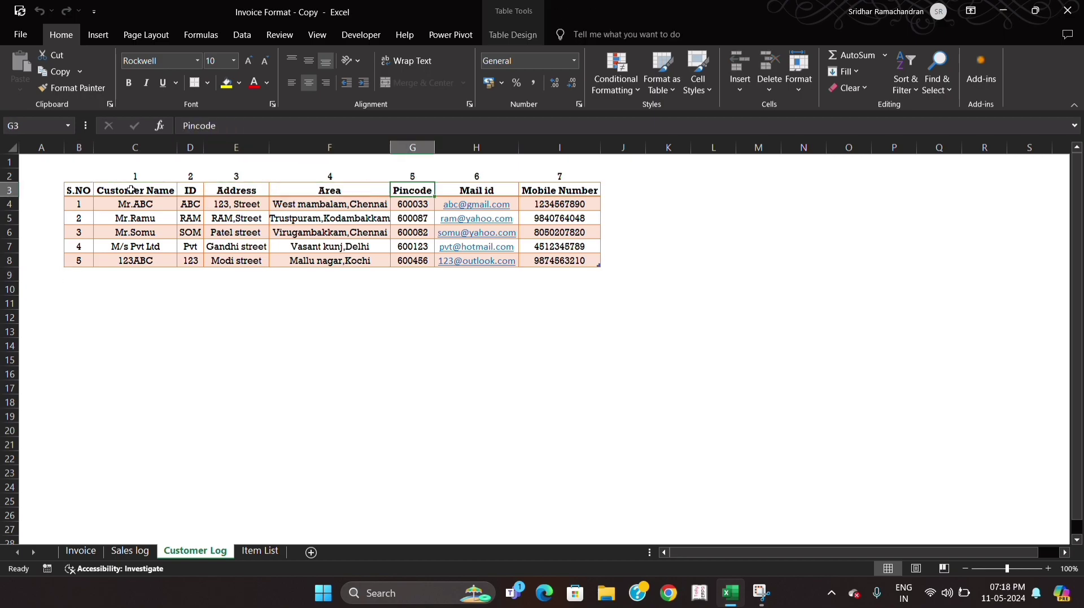
key("Right")
key("Right")
- Look through the customer records in the log, checking the mobile number, name and ID entries
key("Down")
key("Down")
key("Down")
key("Down")
key("Down")
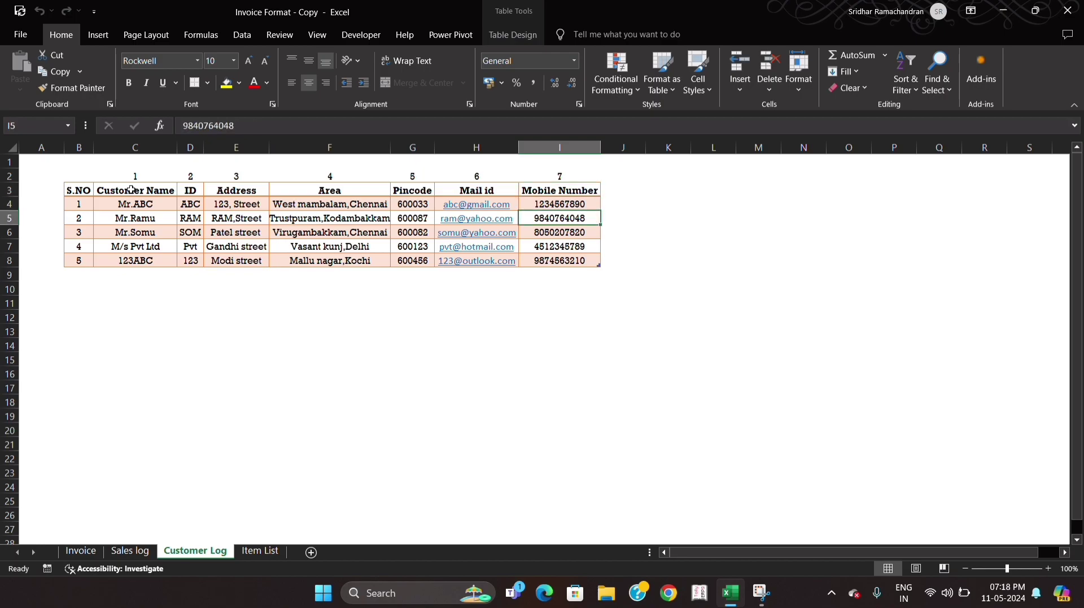
key("Left")
key("Left")
key("Left")
key("Left")
key("Left")
key("Left")
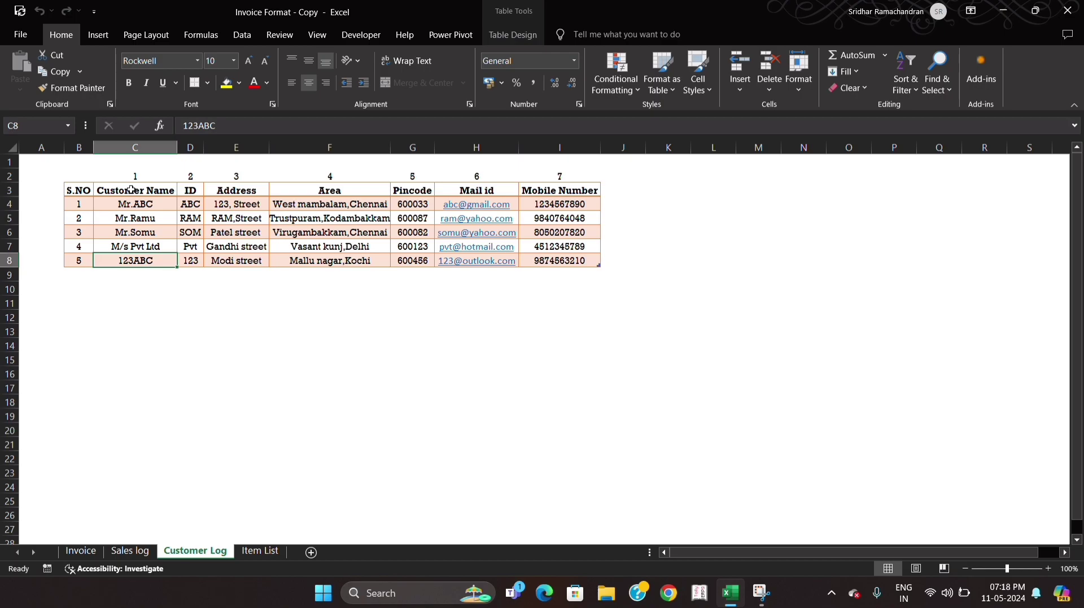
key("Right")
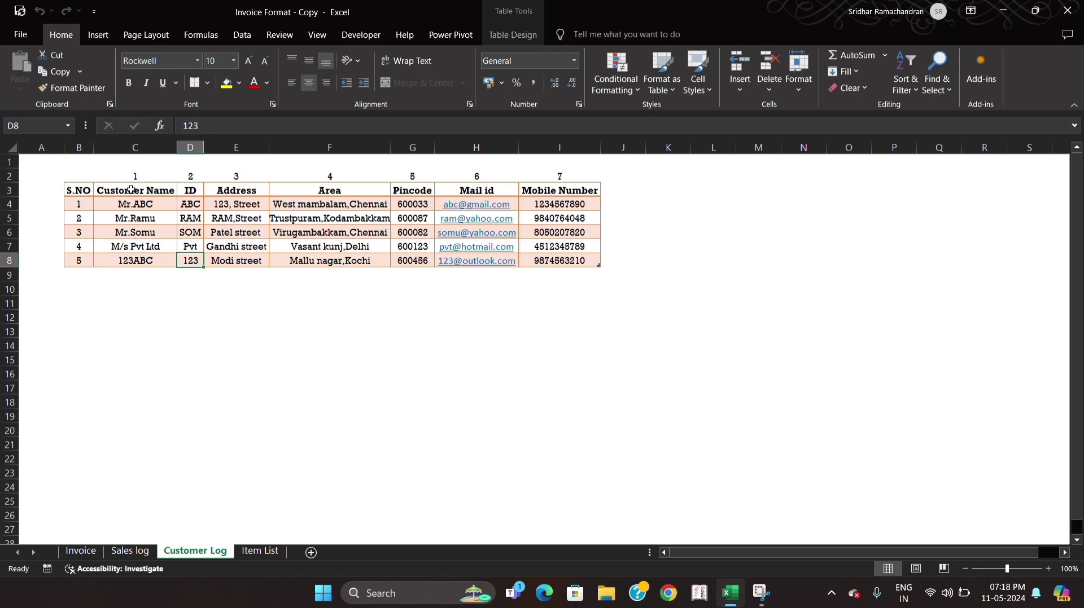
key("Up")
key("Up")
key("Up")
key("Up")
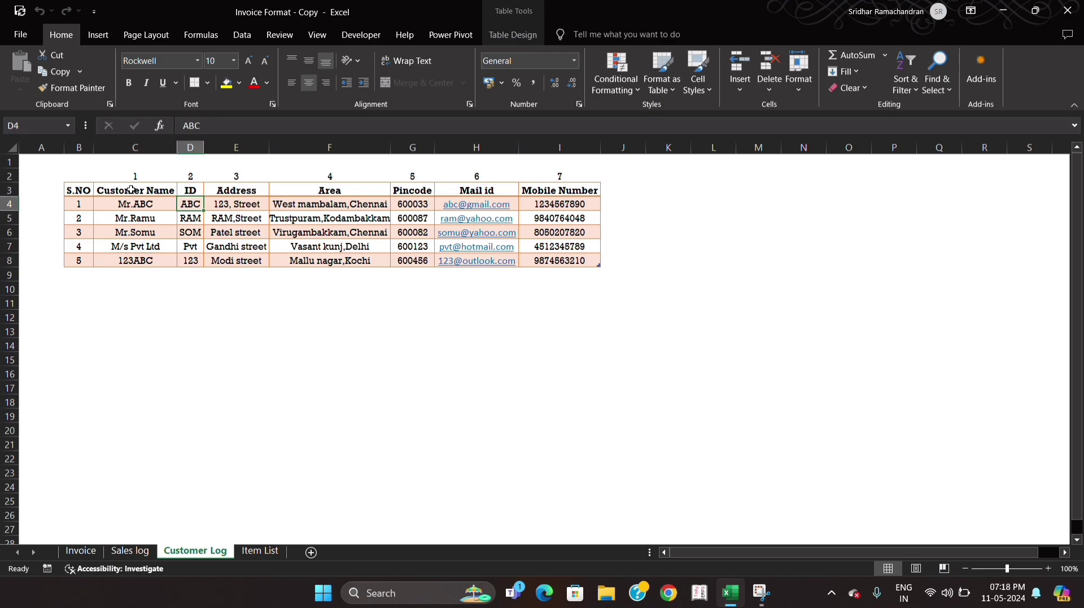
key("Left")
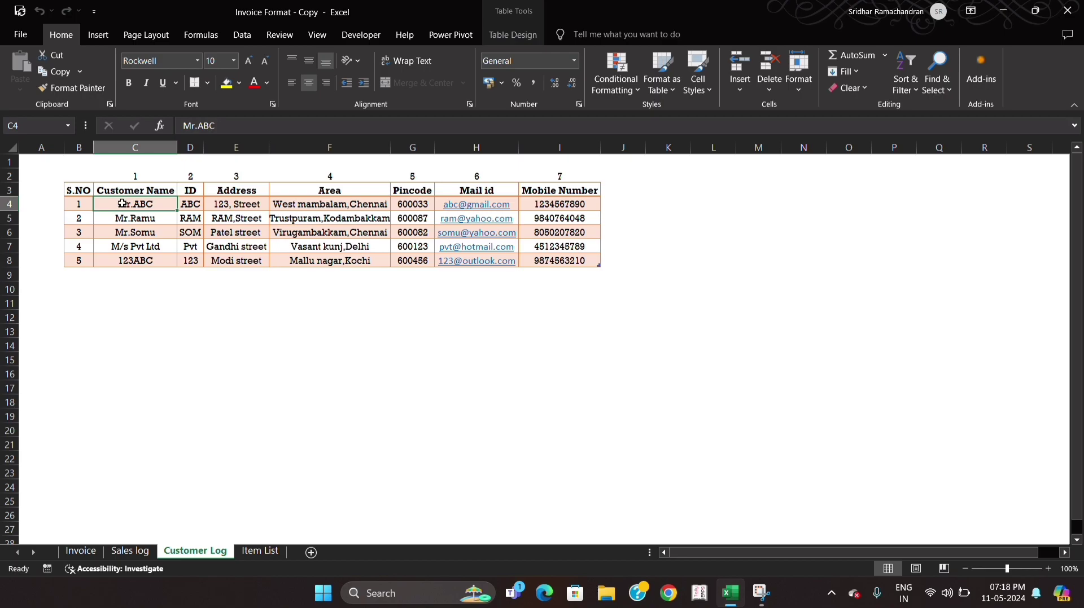
- Return to the Invoice sheet and view the customer choices offered for Customer name in the Data Entry table
left_click(69, 553)
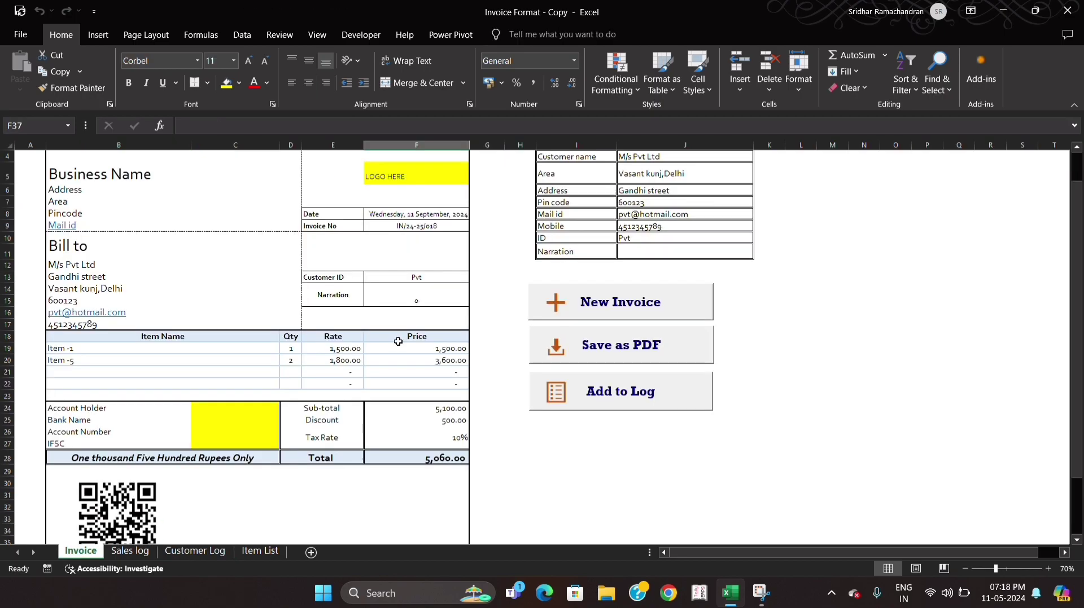
scroll(424, 327, "up", 1)
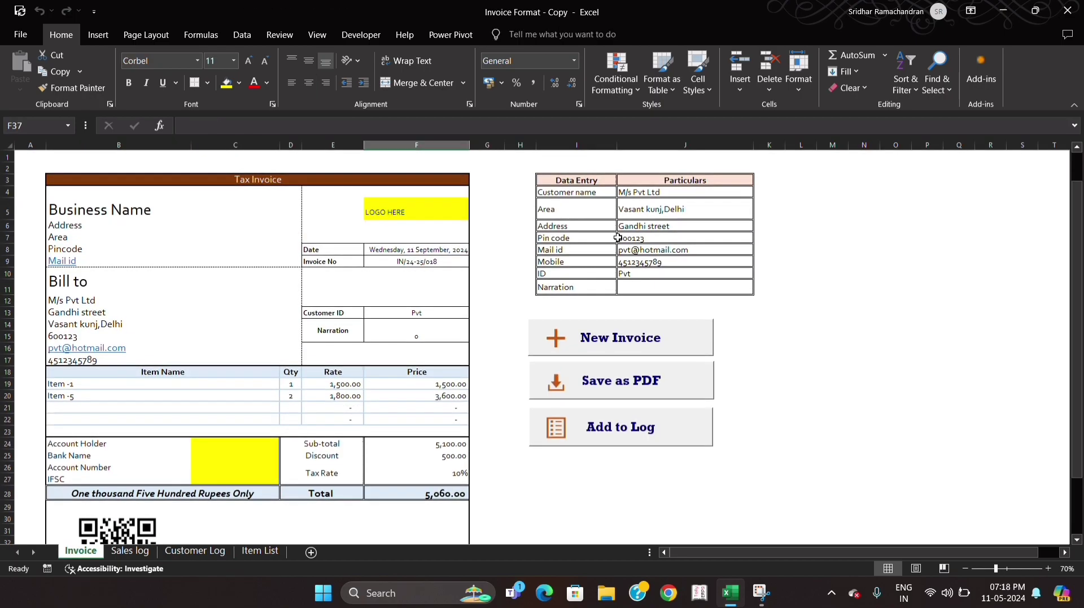
left_click(644, 202)
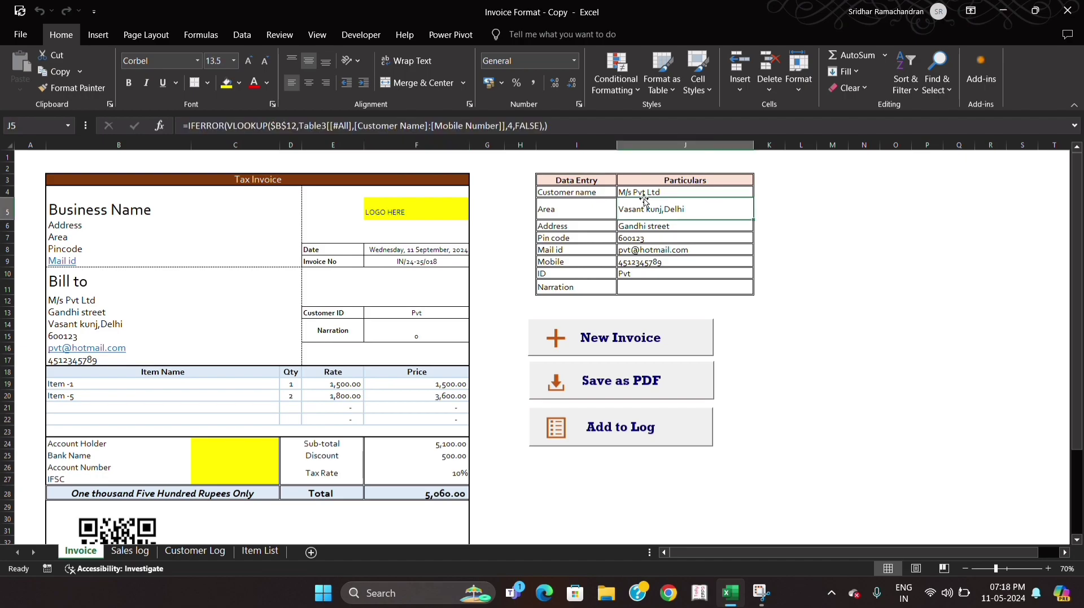
key("Up")
key("alt+Down")
key("Down")
key("Down")
key("Down")
key("Down")
key("Escape")
- Inspect the lookup formulas behind the Data Entry table's customer fields, including Pin code and ID
key("Down")
key("Down")
key("F2")
key("Escape")
key("Down")
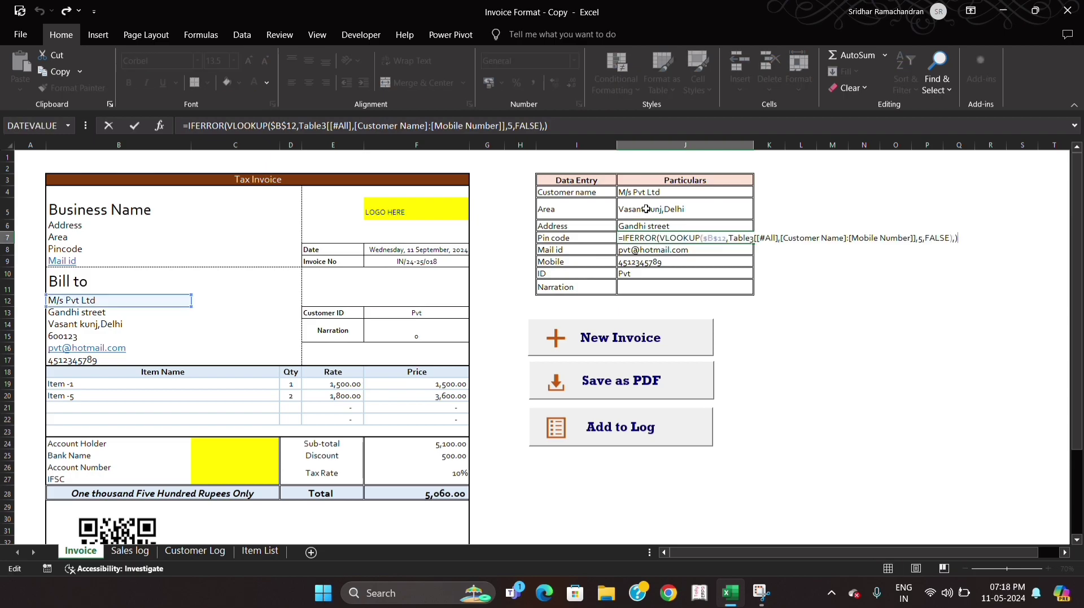
key("Down")
key("Down")
key("Down")
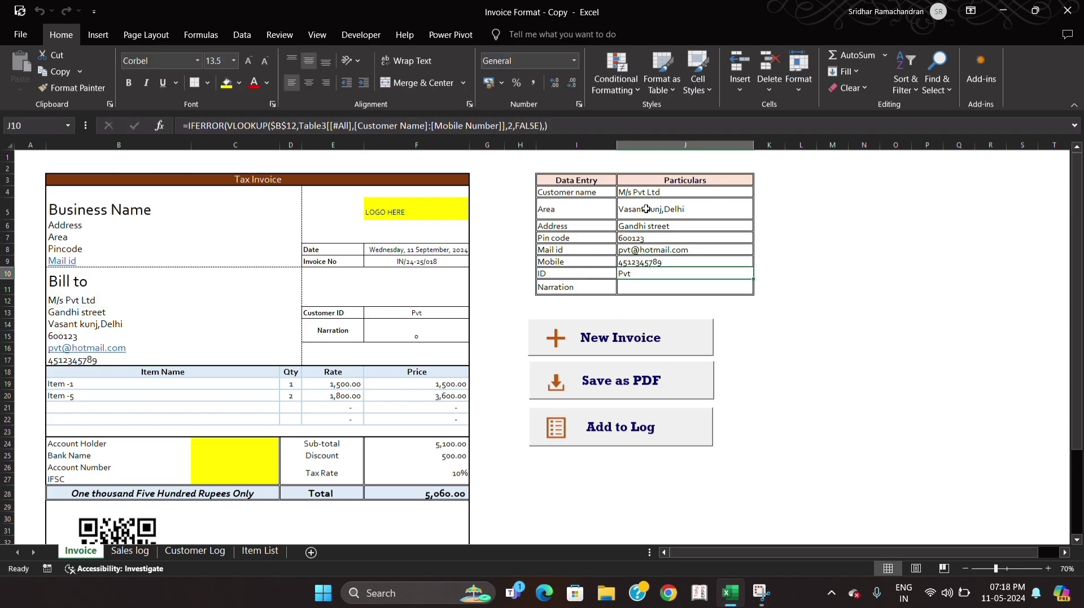
key("F2")
key("Escape")
- Enter "Purchased item 1" as the Narration in the Data Entry table
left_click(667, 288)
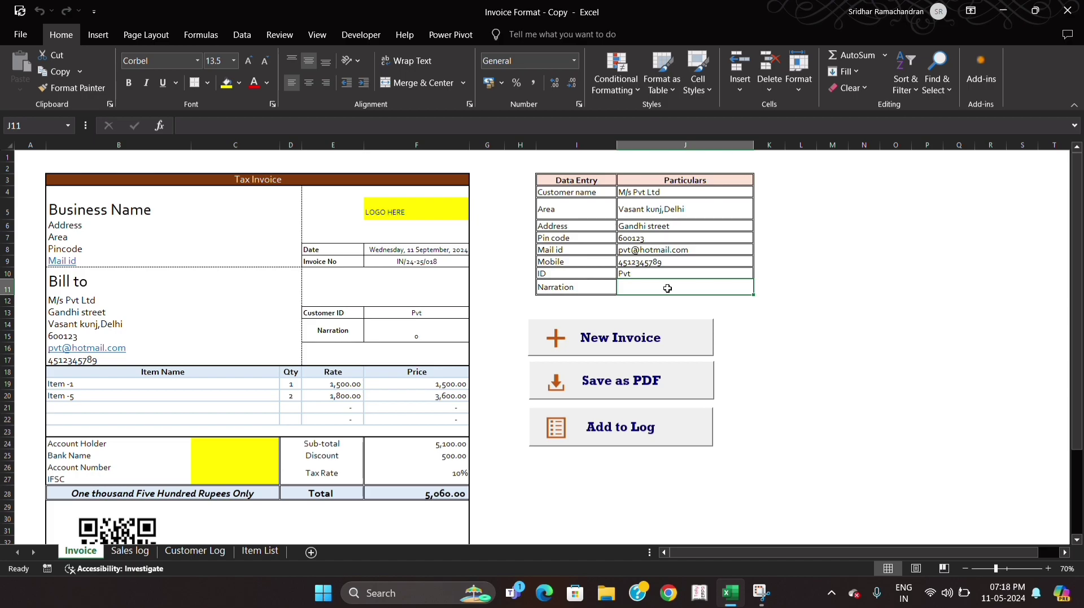
type("Purchas")
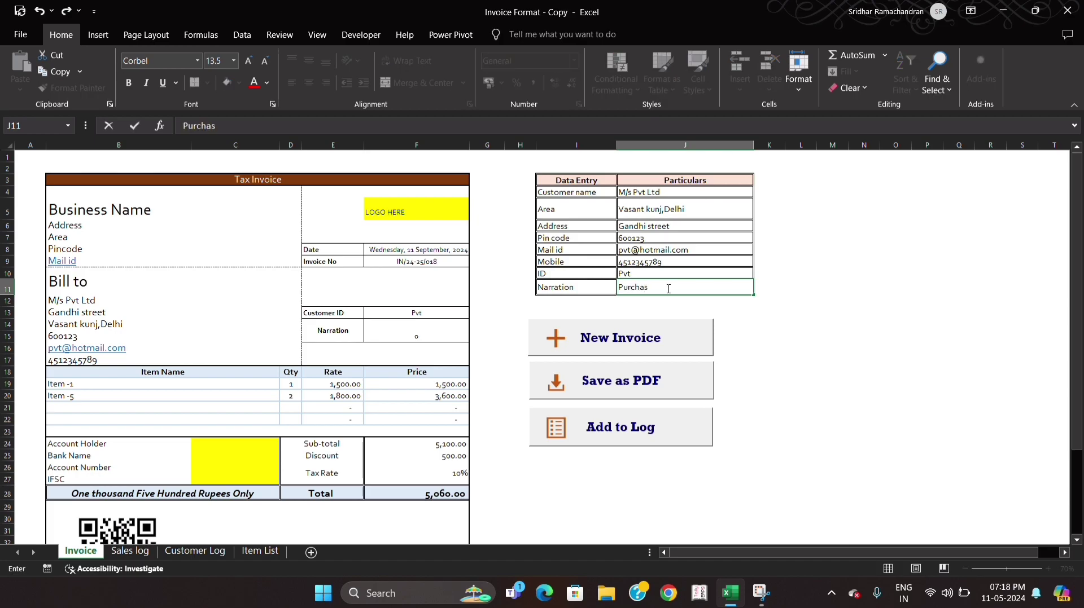
type("ed item 1")
key("Return")
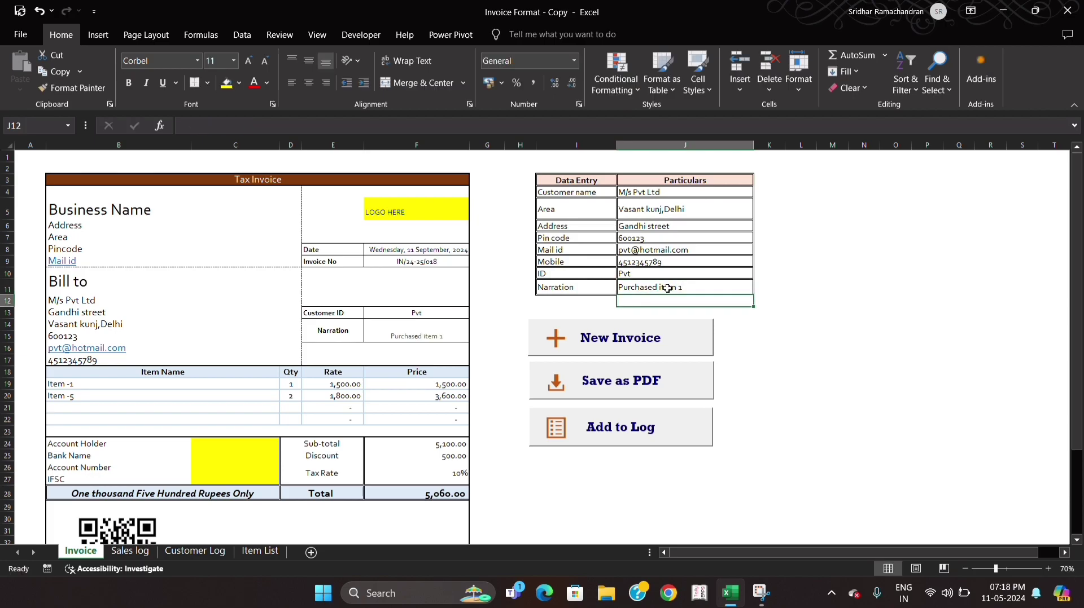
- Inspect the formula linking the invoice's Narration cell to the Data Entry table's Narration
left_click(419, 325)
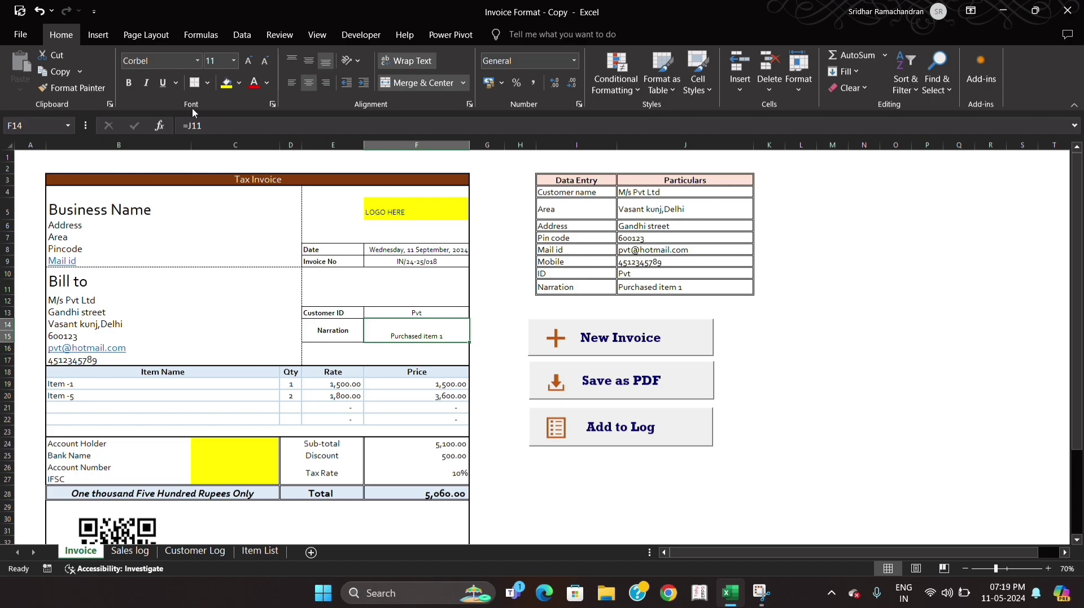
left_click(646, 284)
left_click(768, 347)
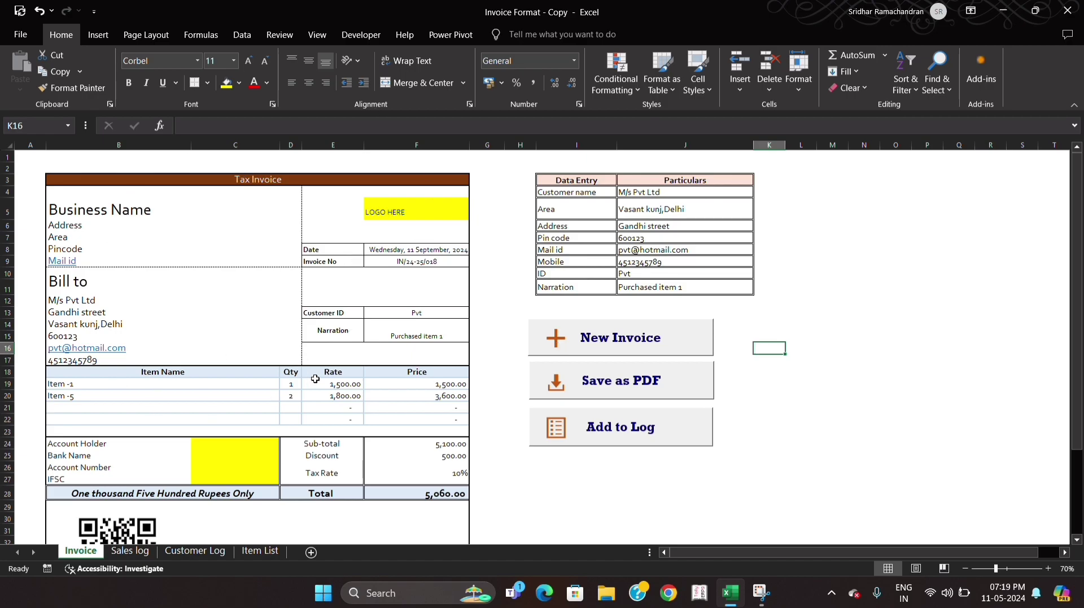
- Start a new invoice and check the last invoice number recorded in the Sales log
left_click(600, 346)
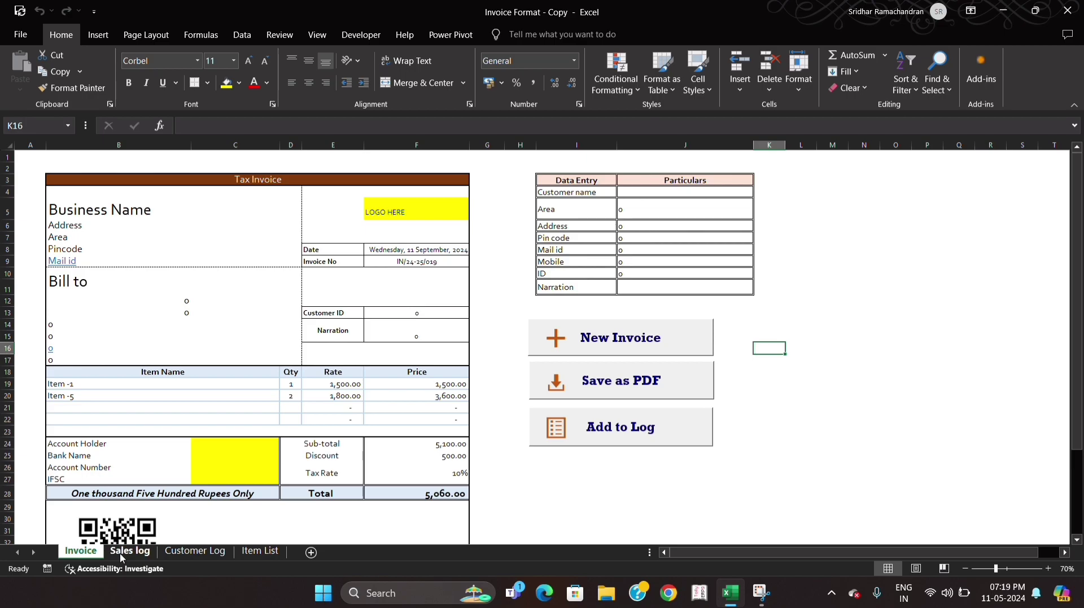
left_click(134, 550)
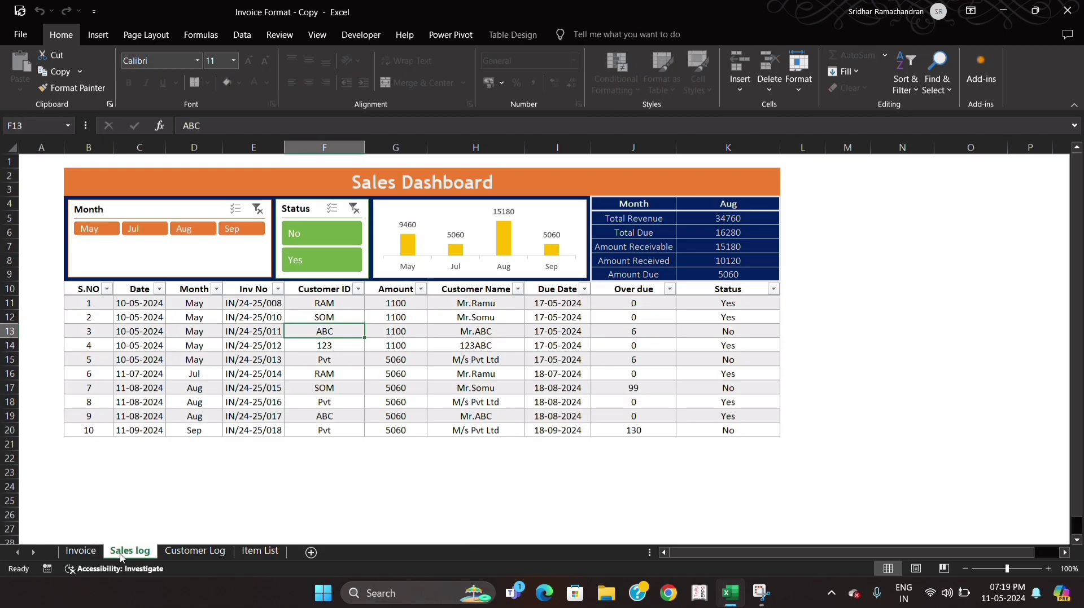
left_click(260, 431)
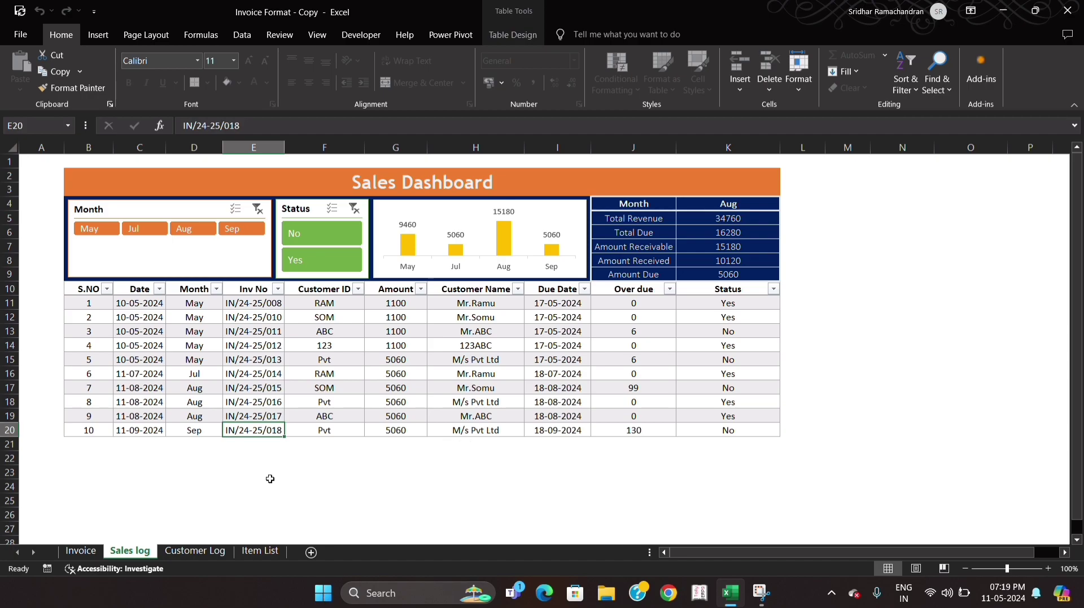
- Back on the Invoice sheet, choose the second listed customer as the new invoice's Customer name
left_click(79, 553)
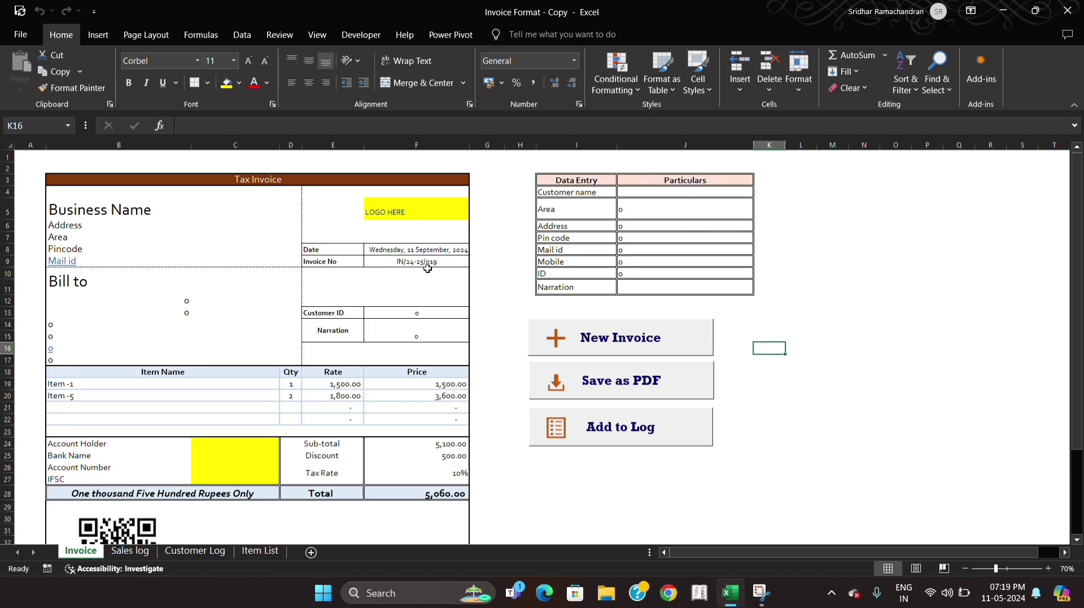
left_click(666, 192)
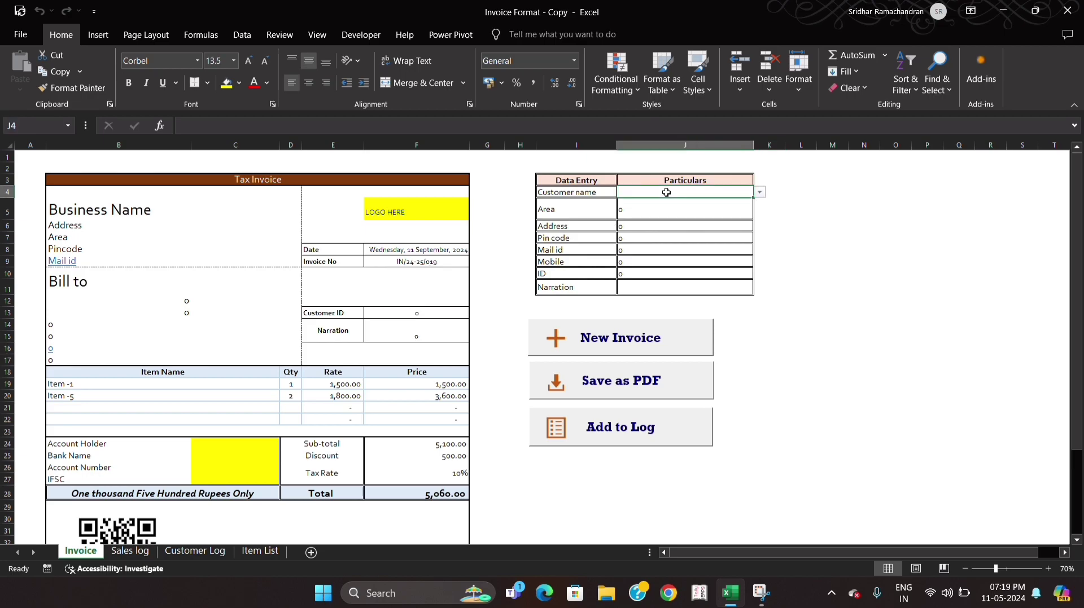
key("alt+Down")
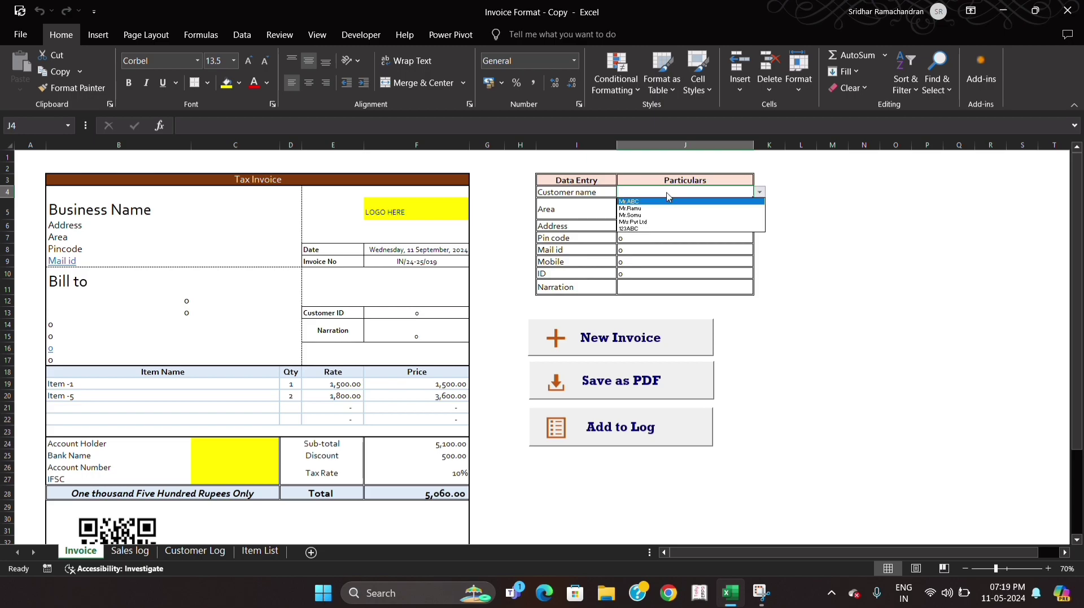
key("Down")
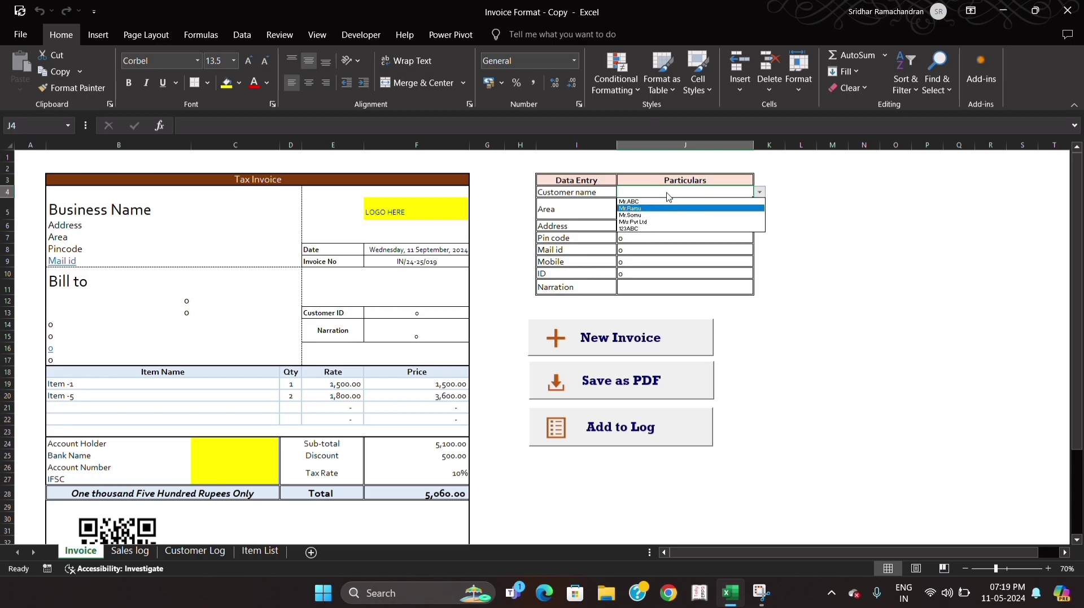
key("Return")
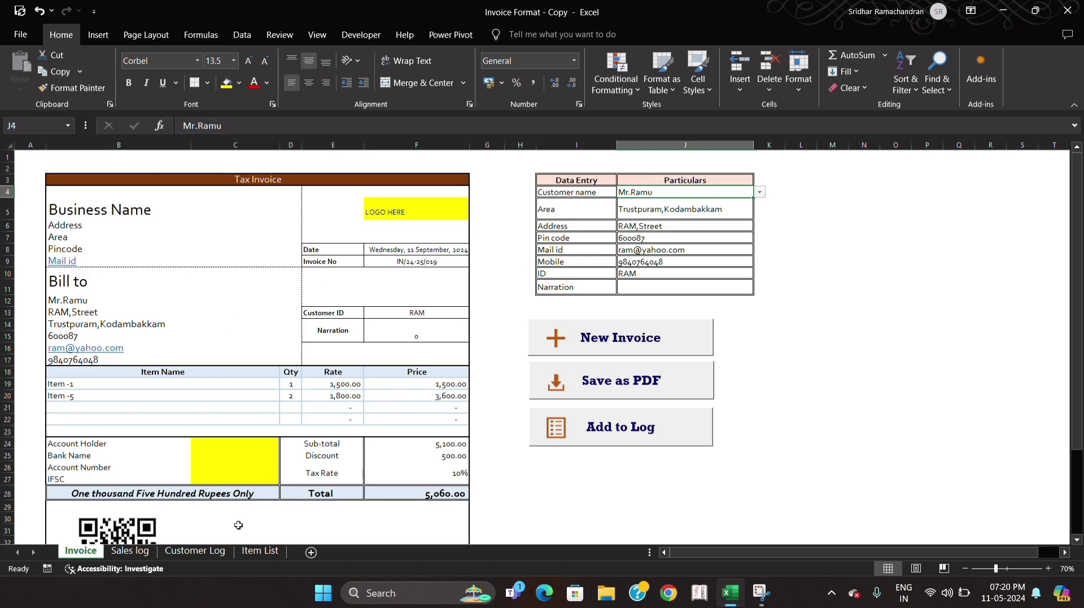
- Check the chosen customer's complete record in row 5 of the Customer Log sheet
left_click(212, 553)
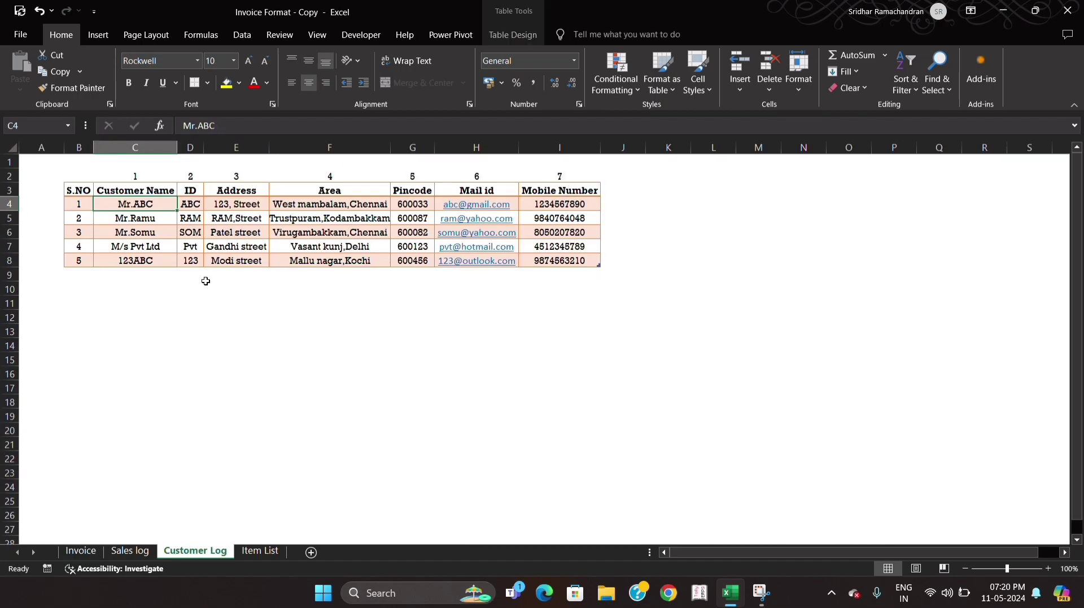
left_click(161, 223)
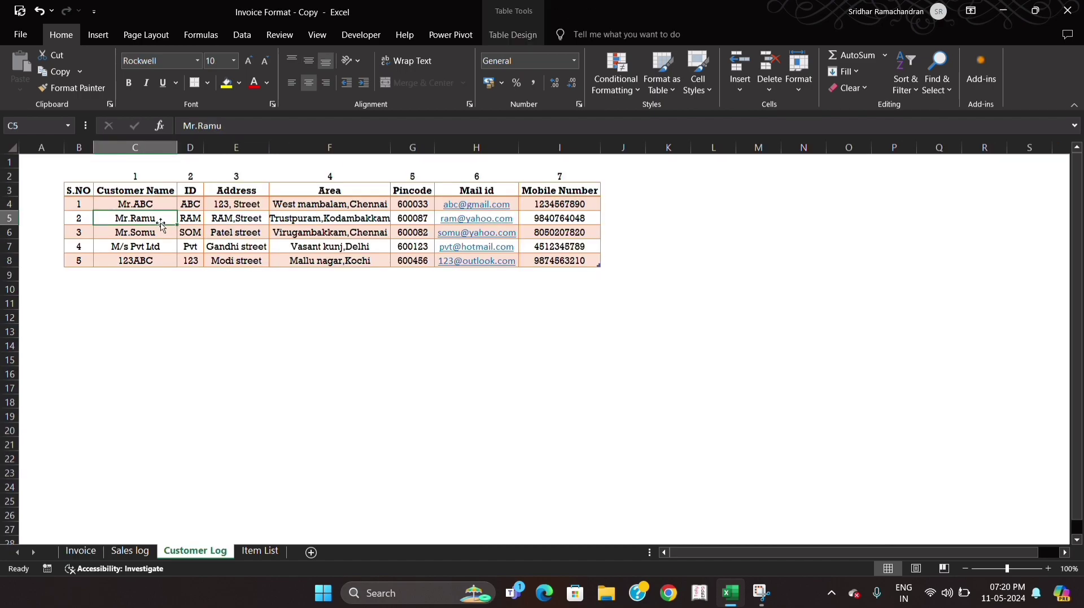
key("shift+space")
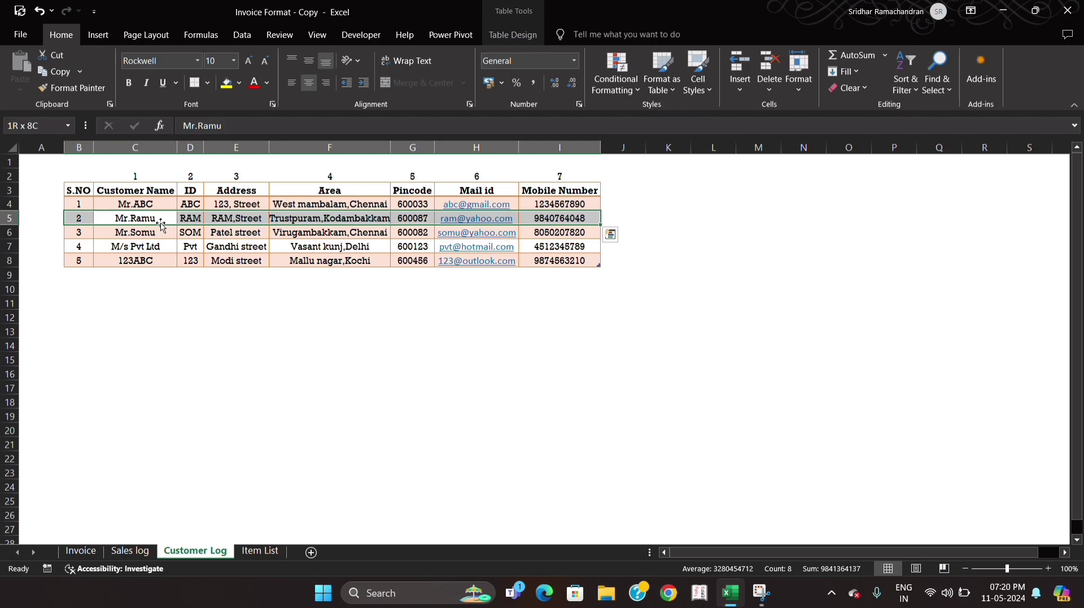
- Back on the Invoice sheet, set the first line item to Item -3
left_click(82, 554)
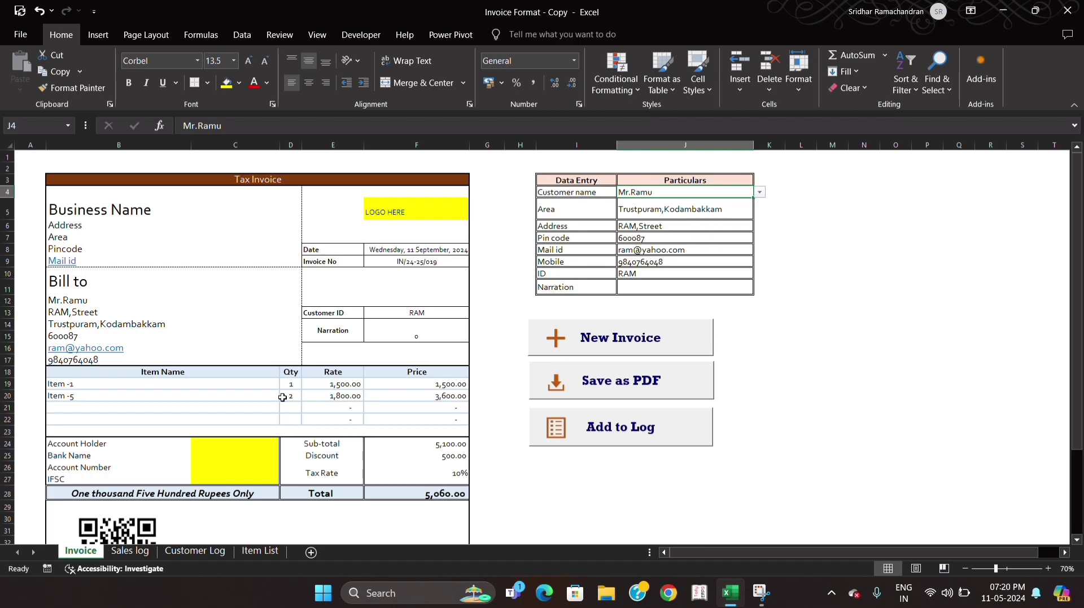
left_click(255, 386)
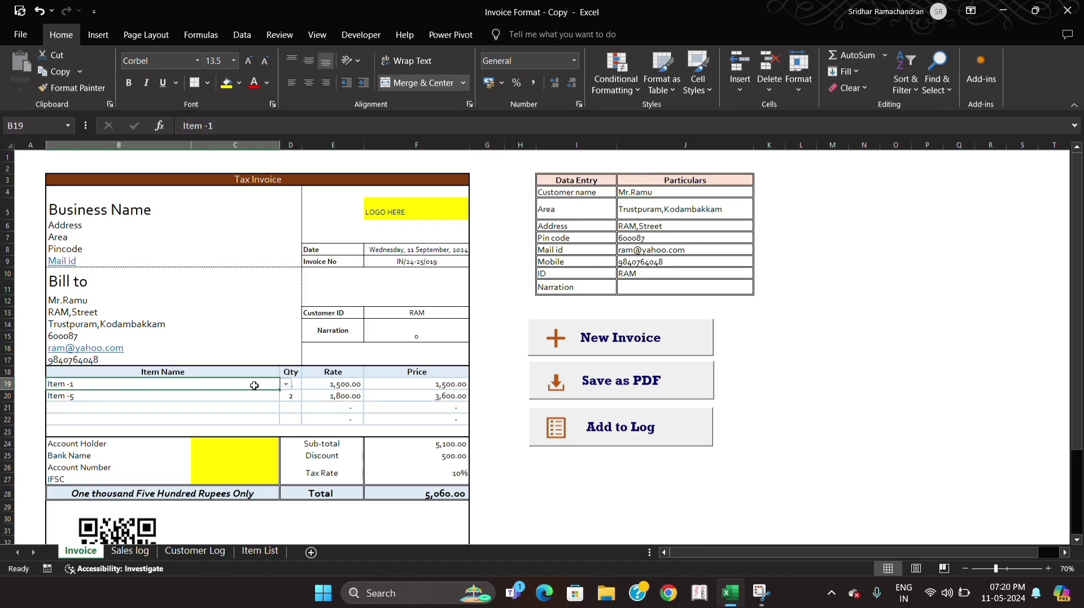
key("alt+Down")
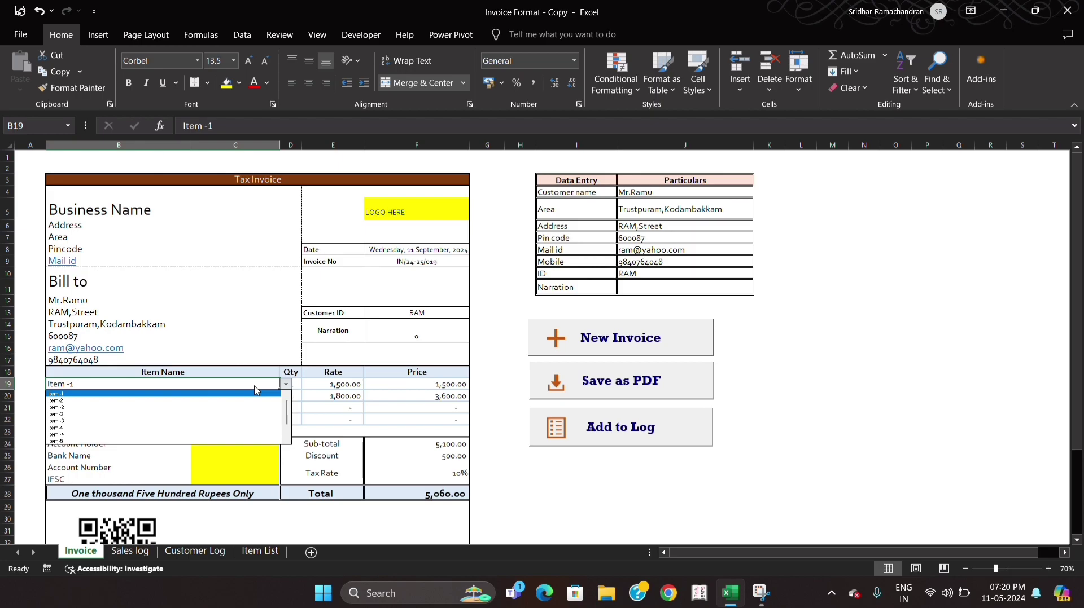
key("Down")
key("Down")
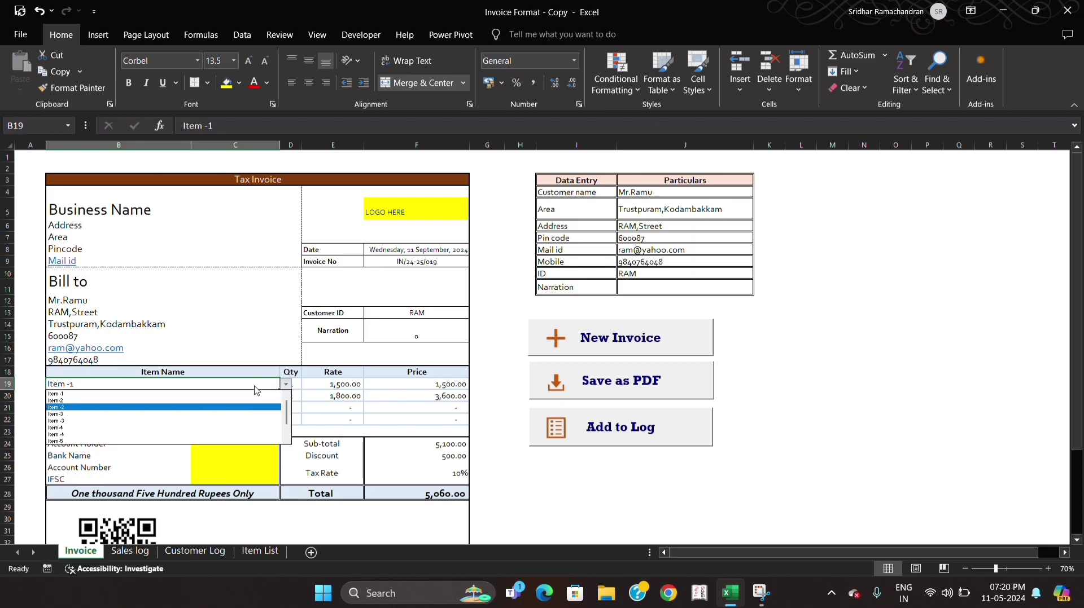
key("Down")
key("Down")
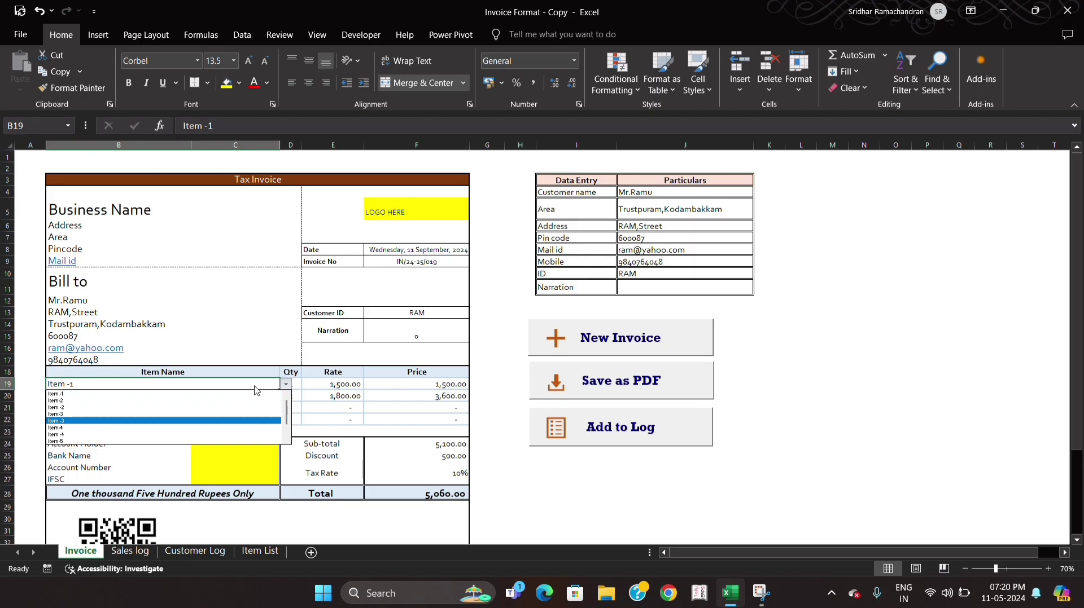
key("Return")
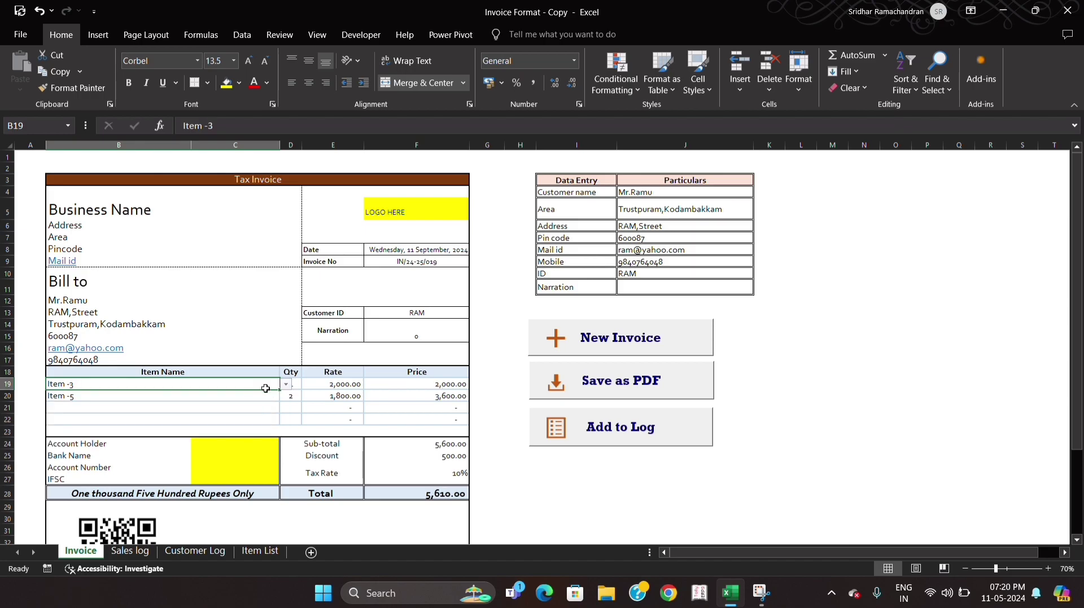
- Set the invoice's second line item to Item -4
left_click(246, 401)
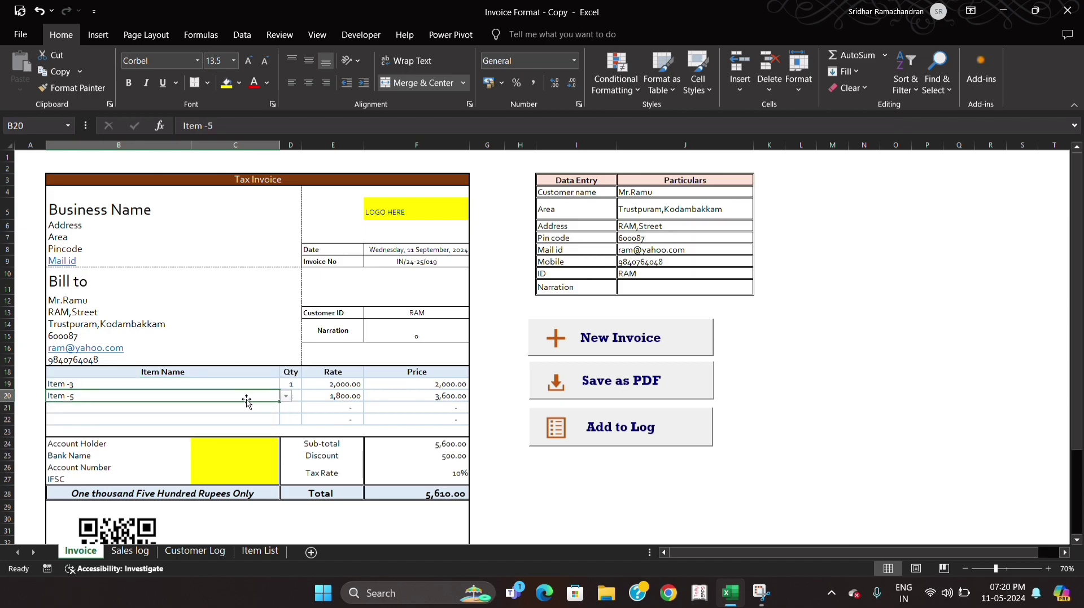
key("alt+Down")
key("Up")
key("Up")
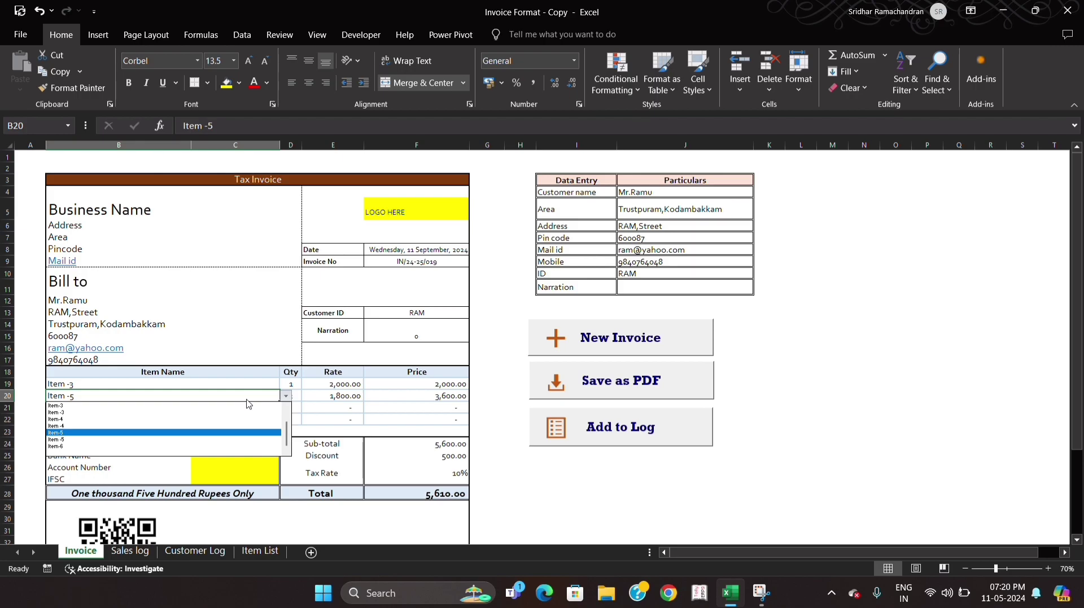
key("Return")
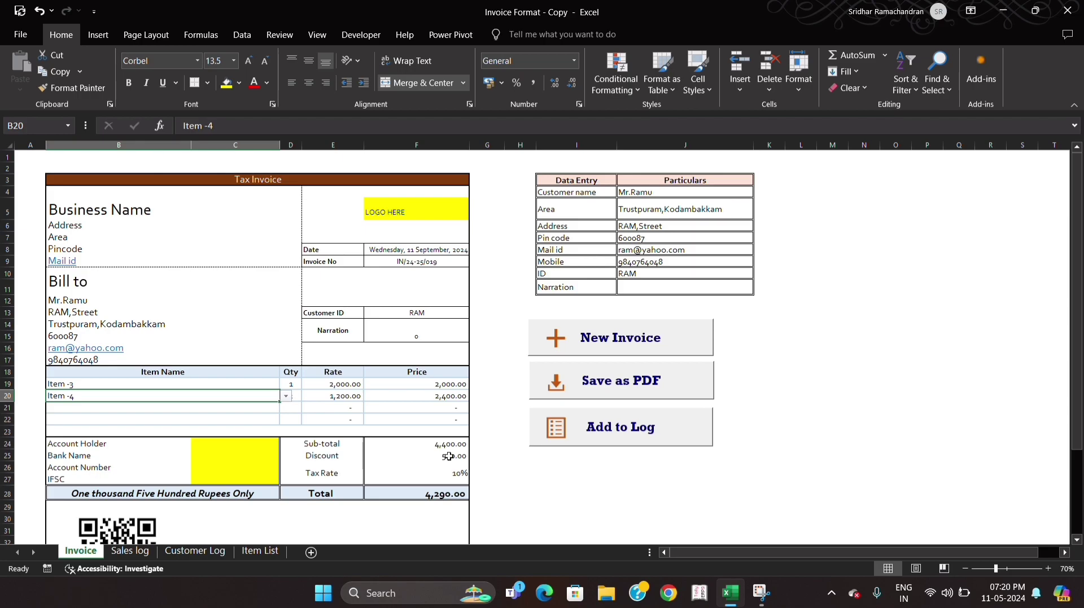
- Replace the amount in words beside the invoice Total with "Four thousand two ninety only"
left_click(247, 496)
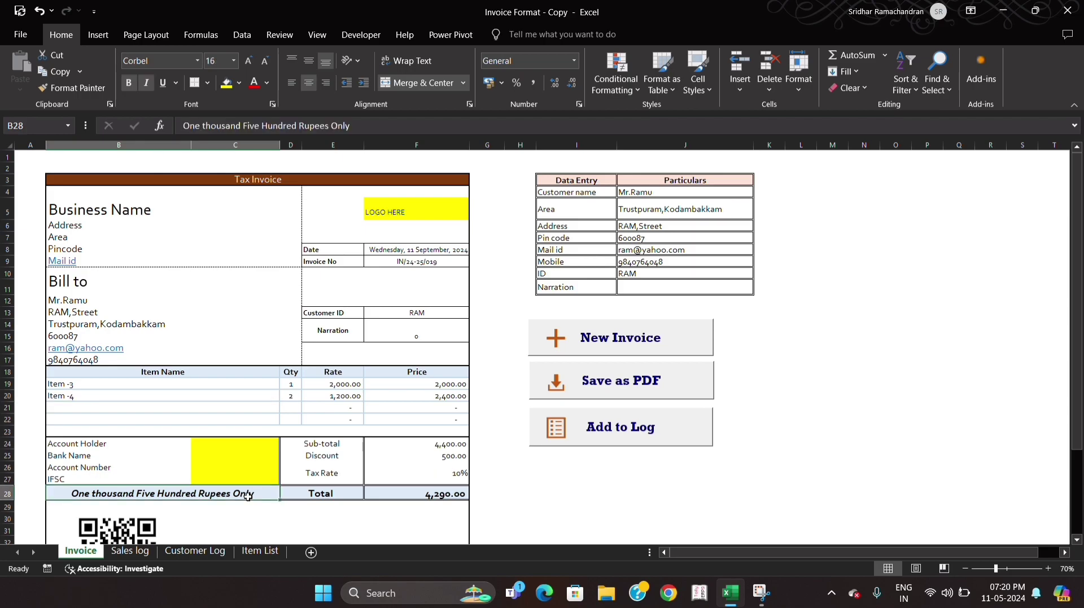
type("Four thousand two")
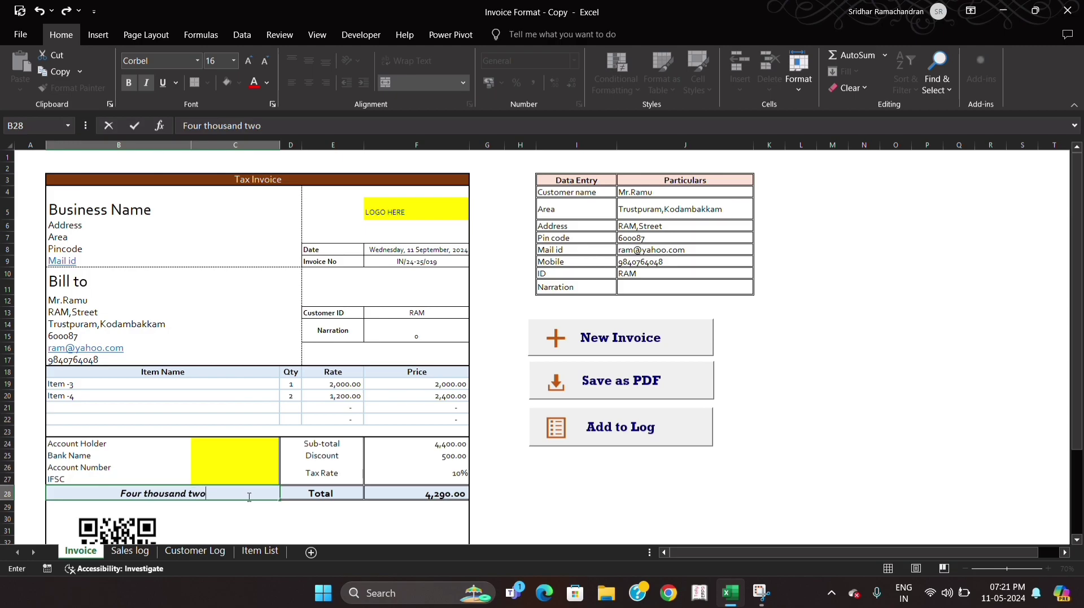
type(" ninety only")
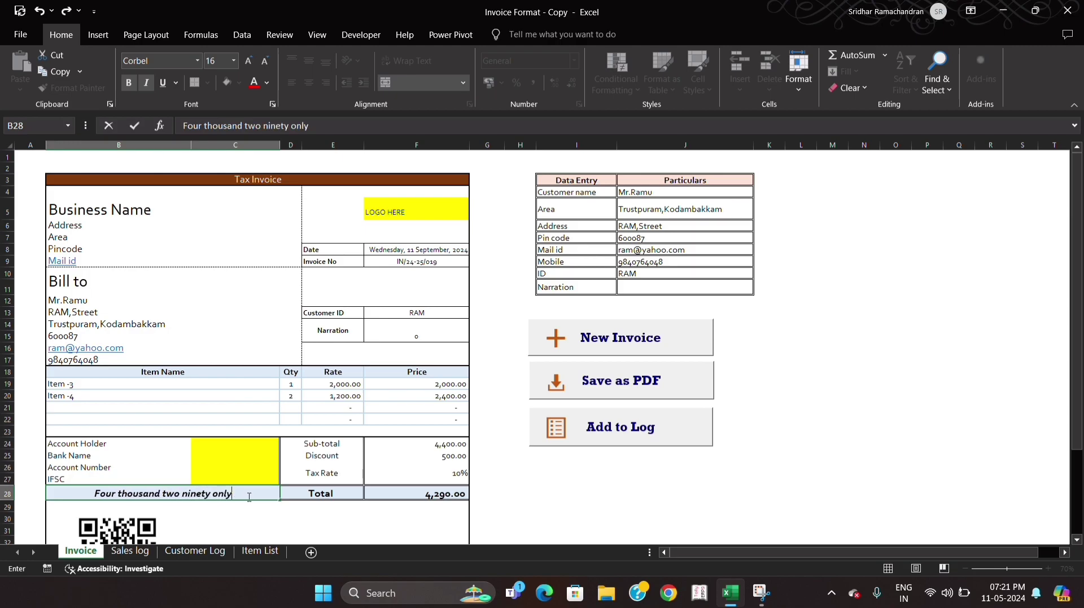
key("Return")
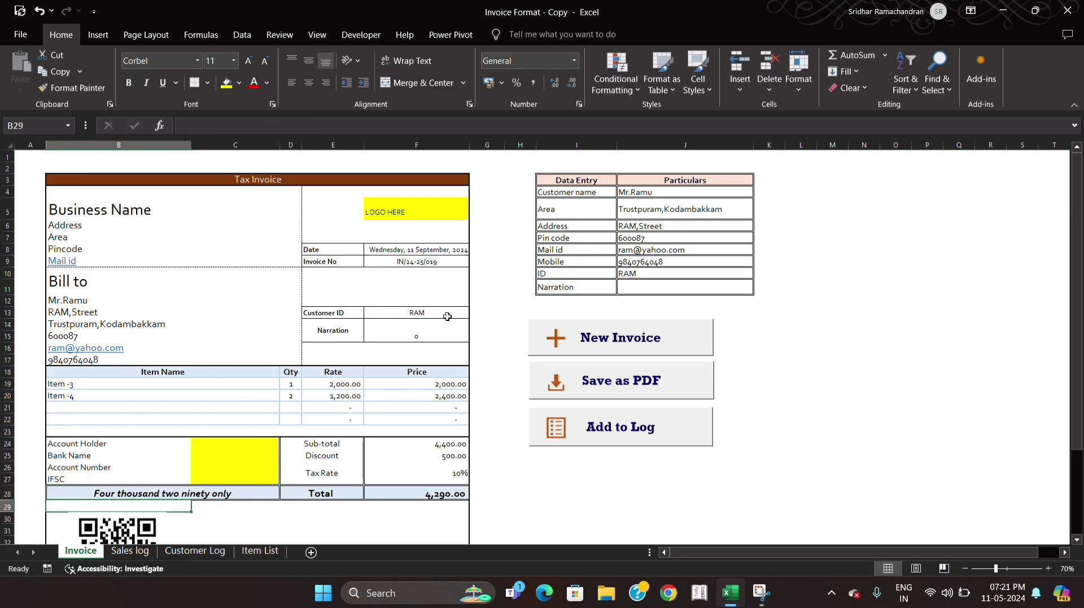
- Enter "Purchased Item 1 &4" as the Narration in the Data Entry table
left_click(429, 337)
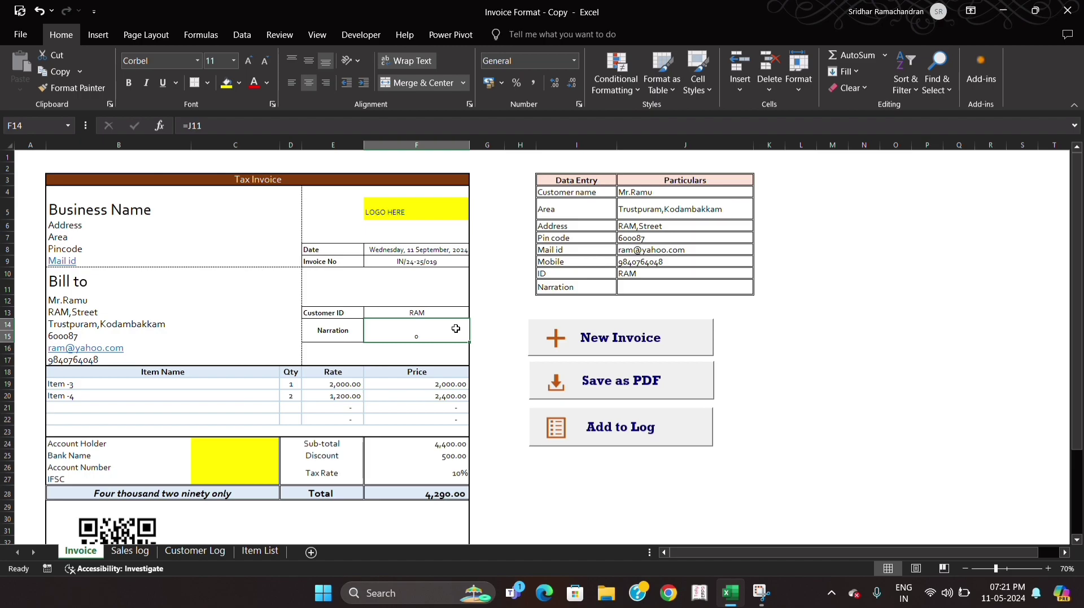
left_click(659, 287)
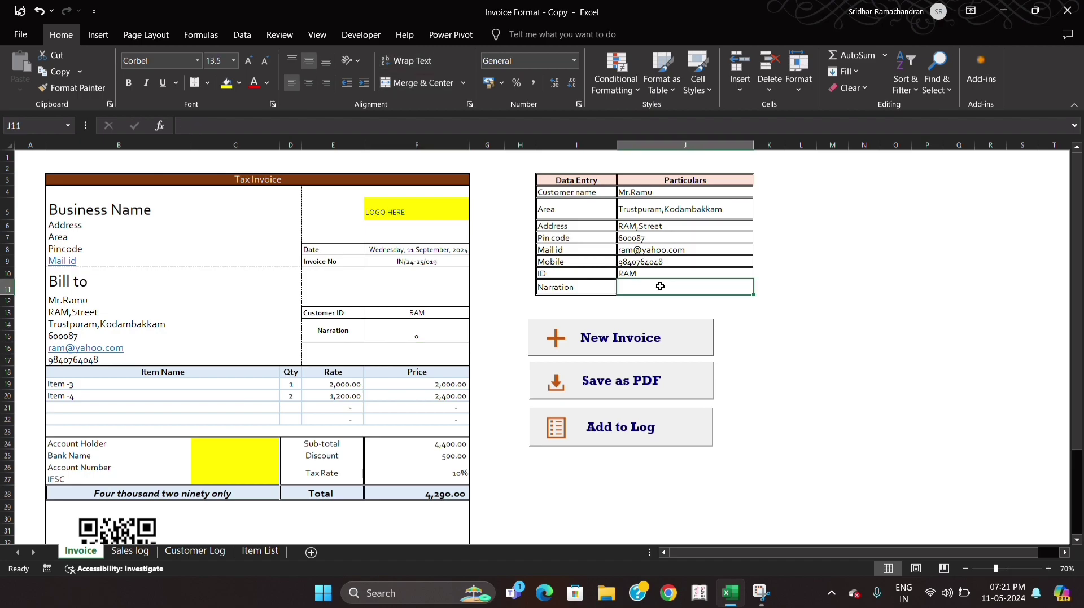
type("Purchased")
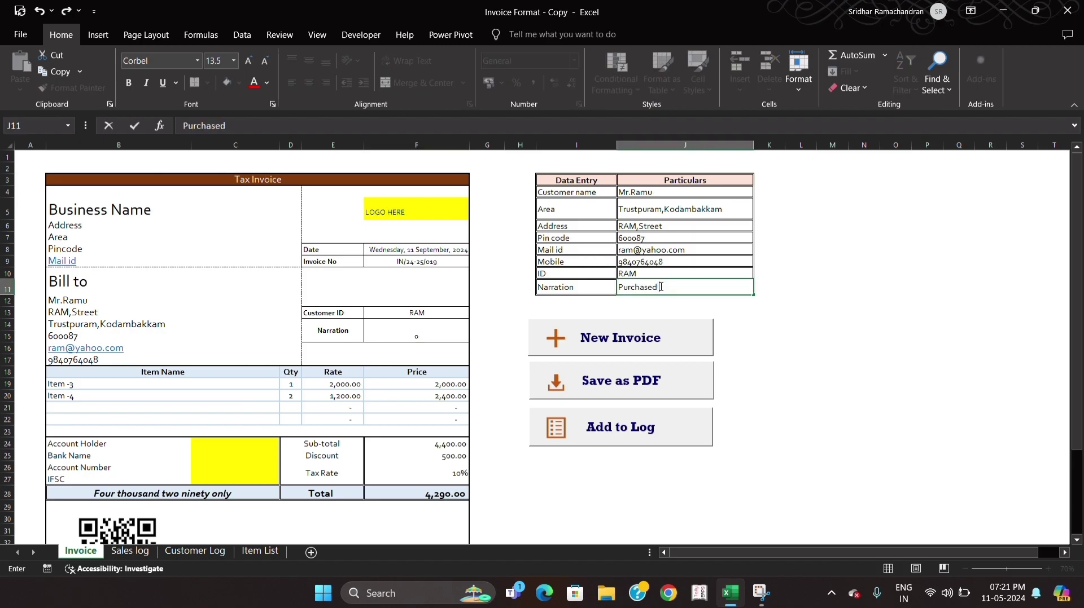
type(" Item 1 &4")
key("Return")
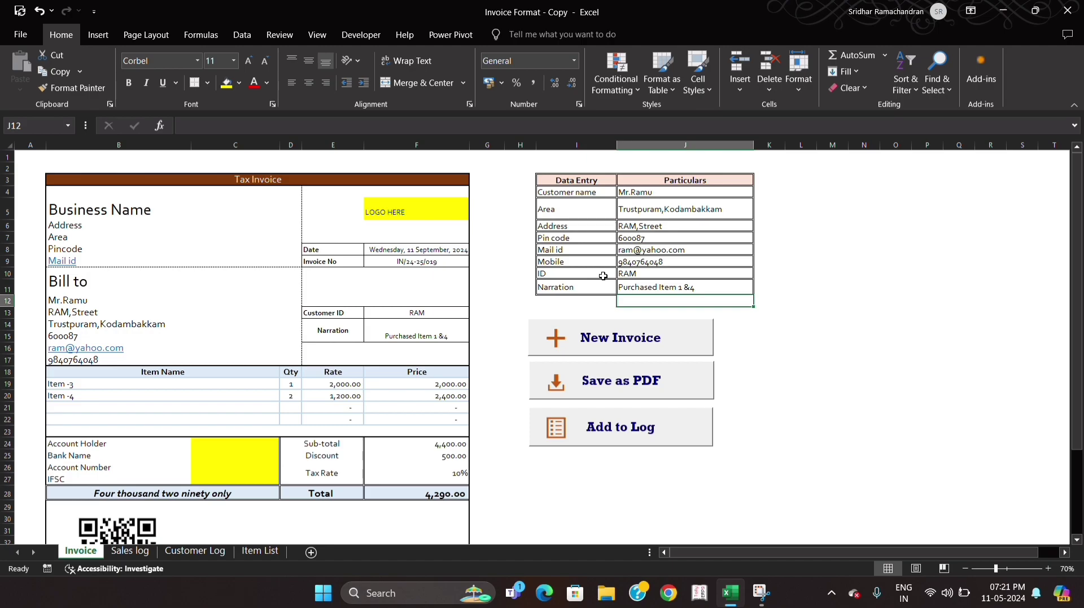
- Look over the lower part of the completed invoice and save it as a PDF
scroll(371, 363, "down", 4)
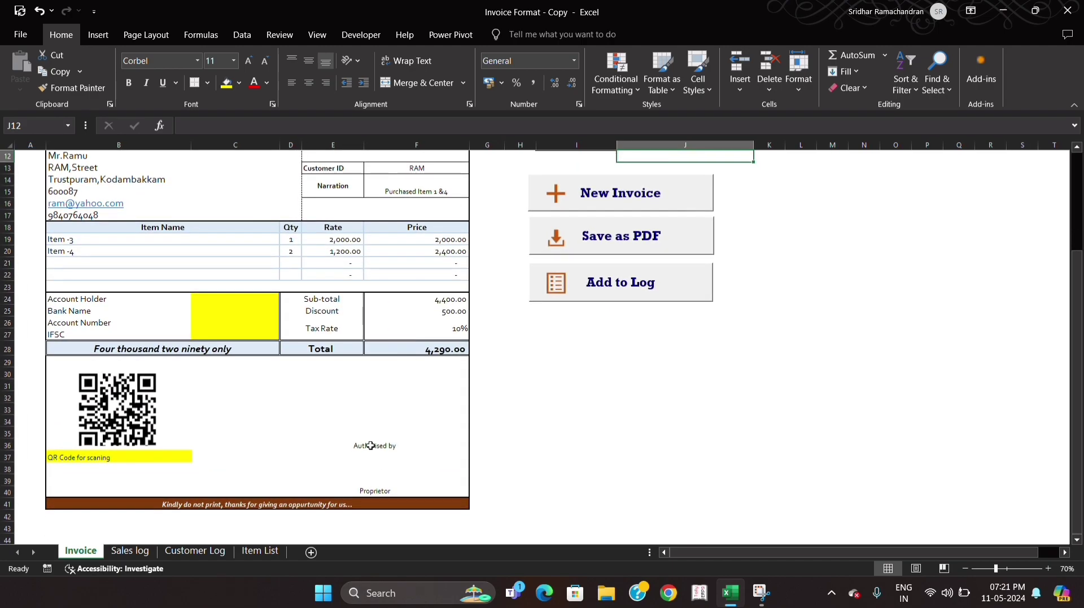
scroll(371, 446, "up", 2)
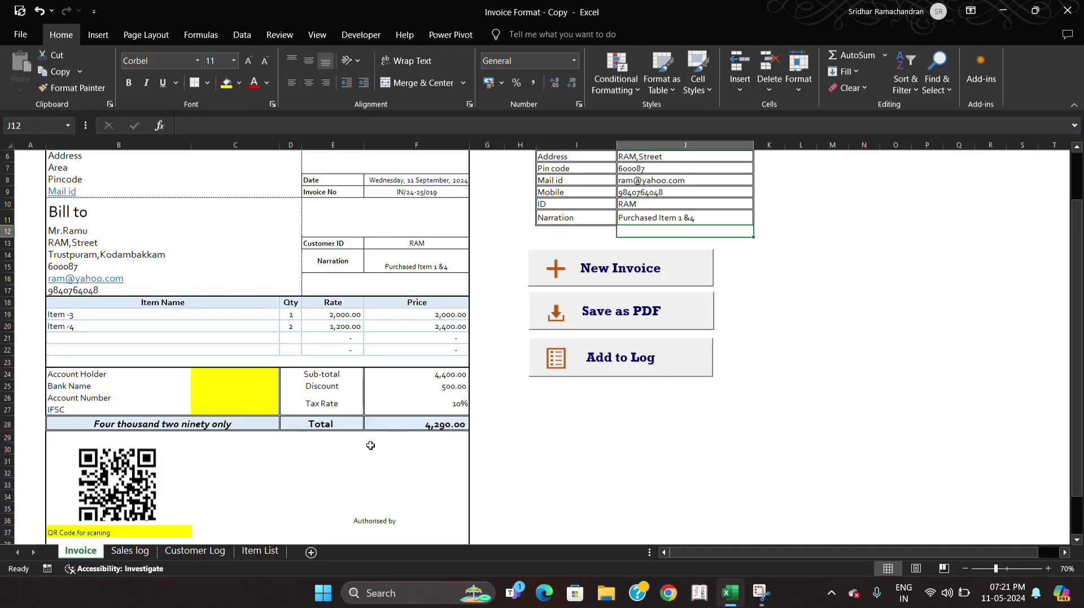
left_click(614, 314)
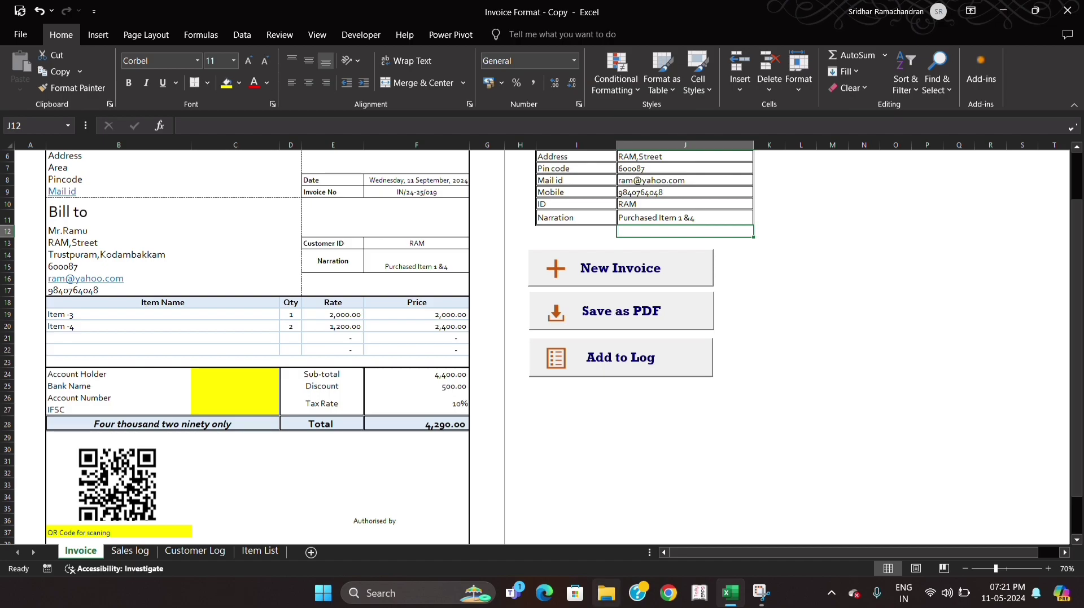
- In File Explorer, locate the 019 PDF in the 02. Invoices folder and compare its name with the Excel sheet's Invoice No
left_click(611, 603)
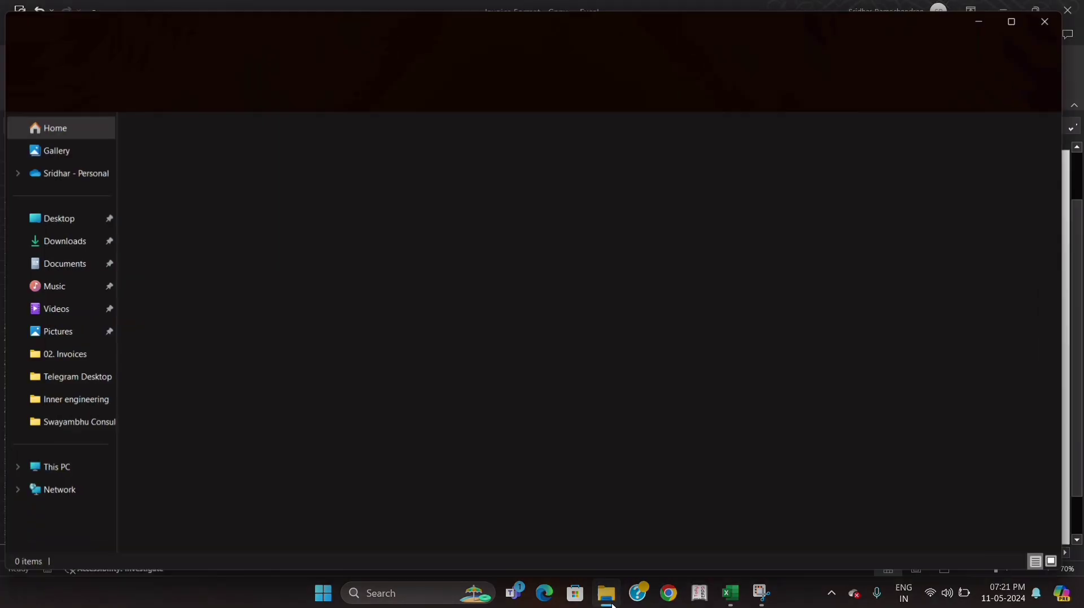
left_click(56, 364)
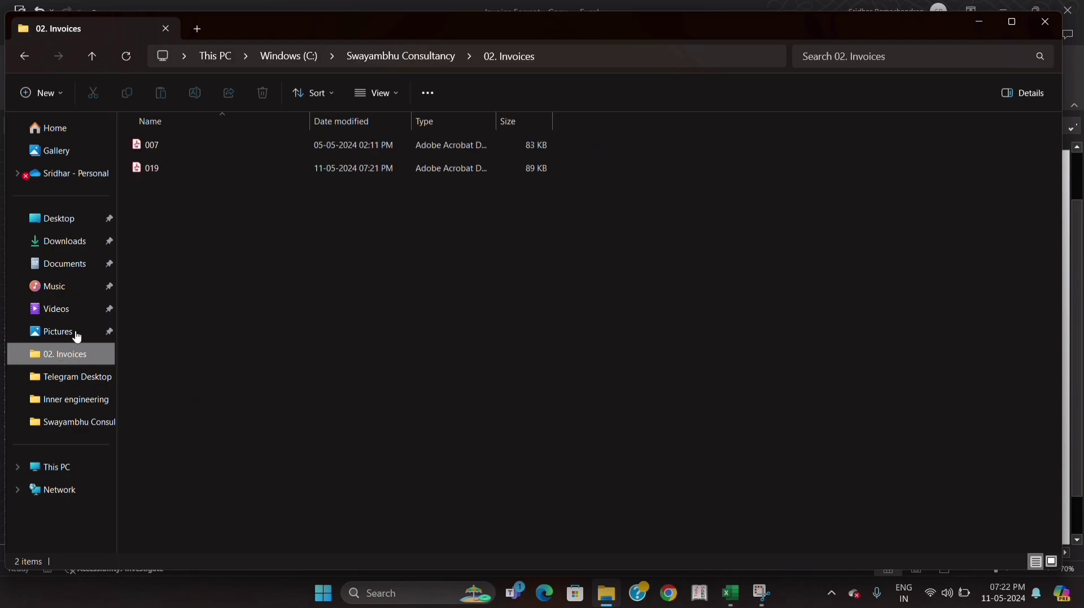
left_click(174, 165)
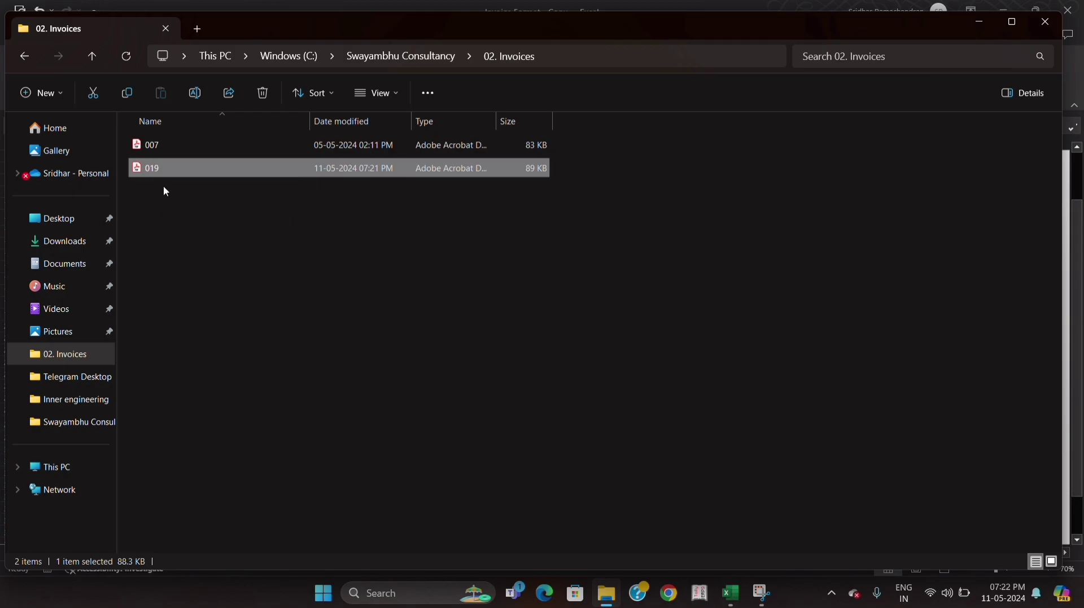
key("alt+Tab")
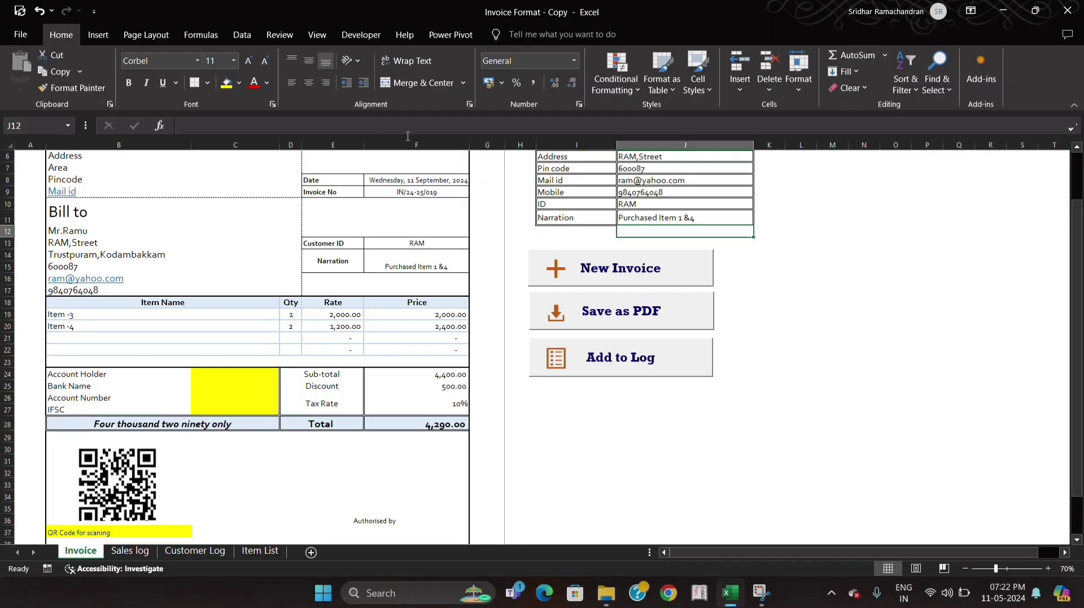
left_click(429, 203)
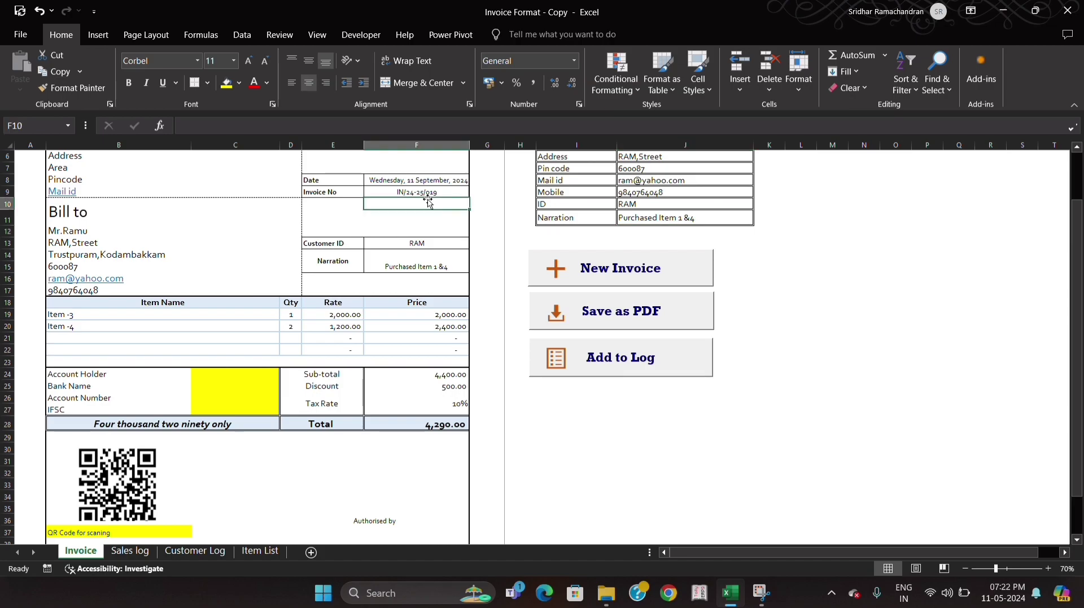
key("Up")
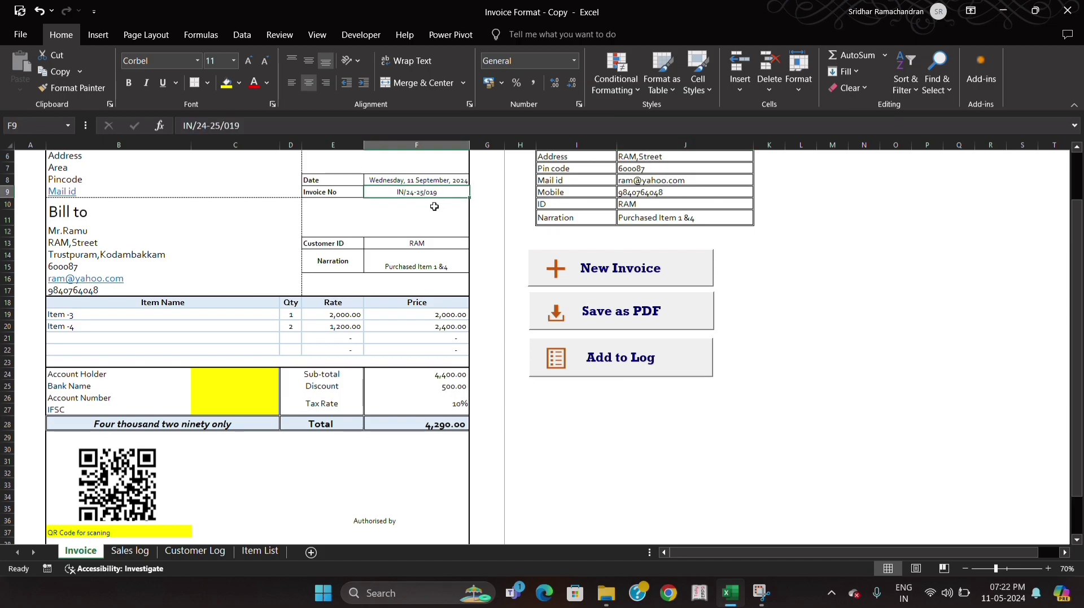
- Review the whole 019 invoice PDF in a maximized Adobe Acrobat window and close it
key("alt+Tab")
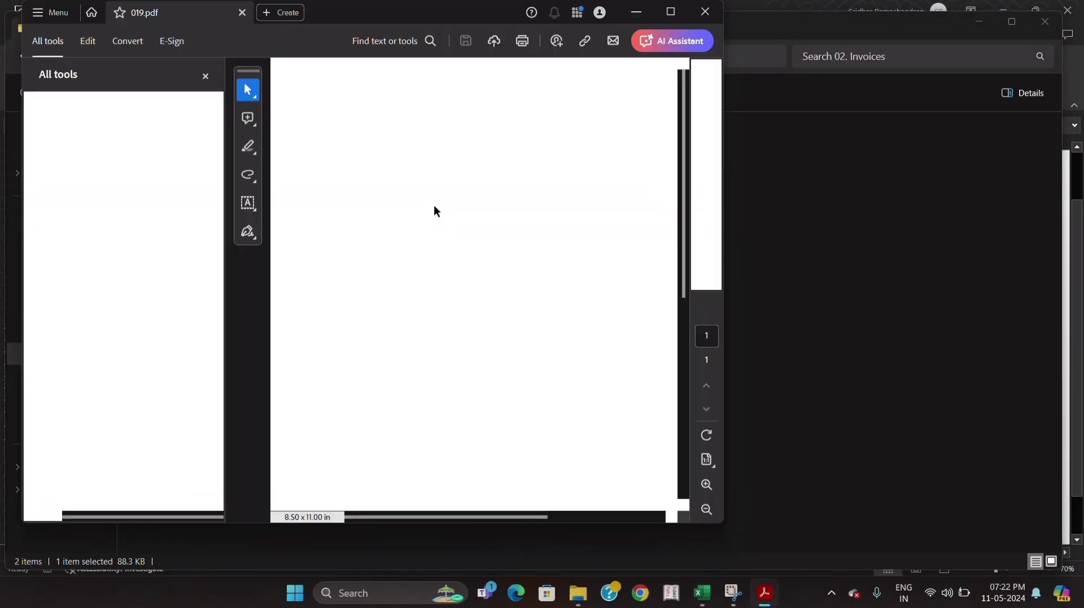
left_click(670, 12)
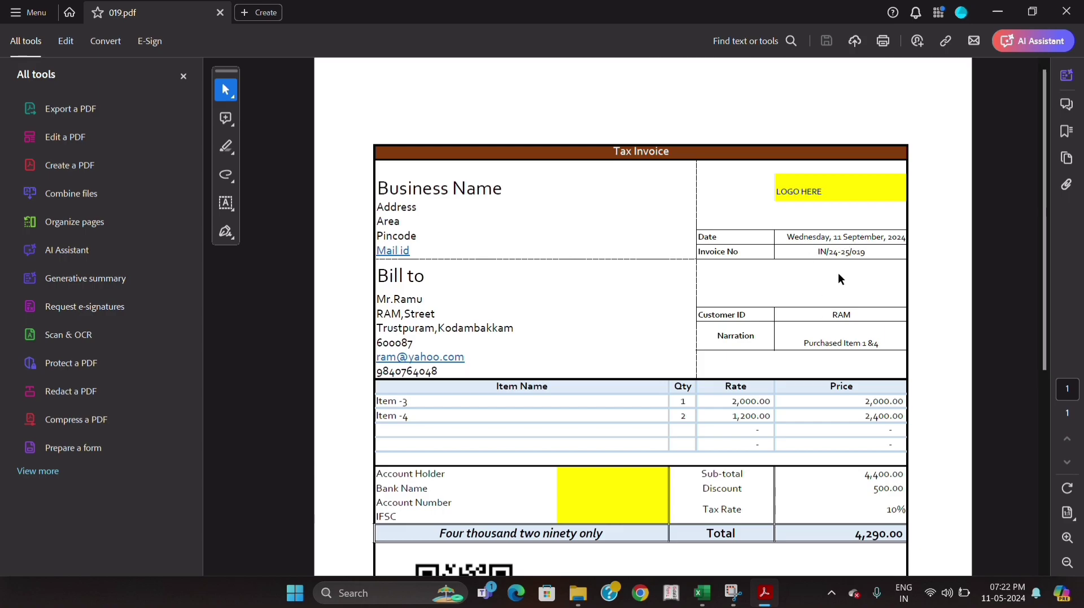
scroll(751, 370, "down", 1)
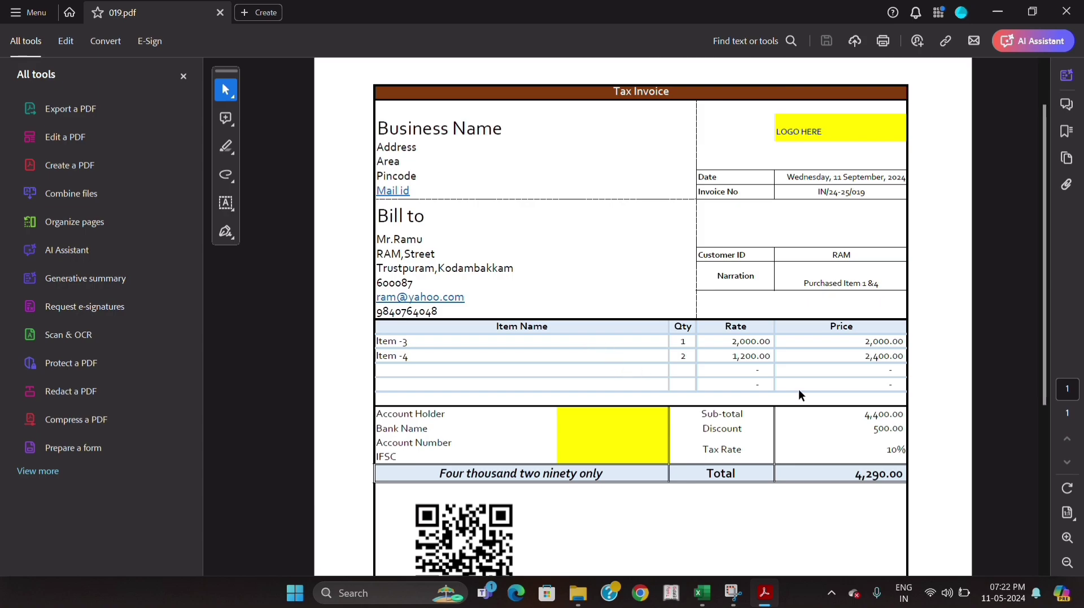
scroll(597, 470, "down", 1)
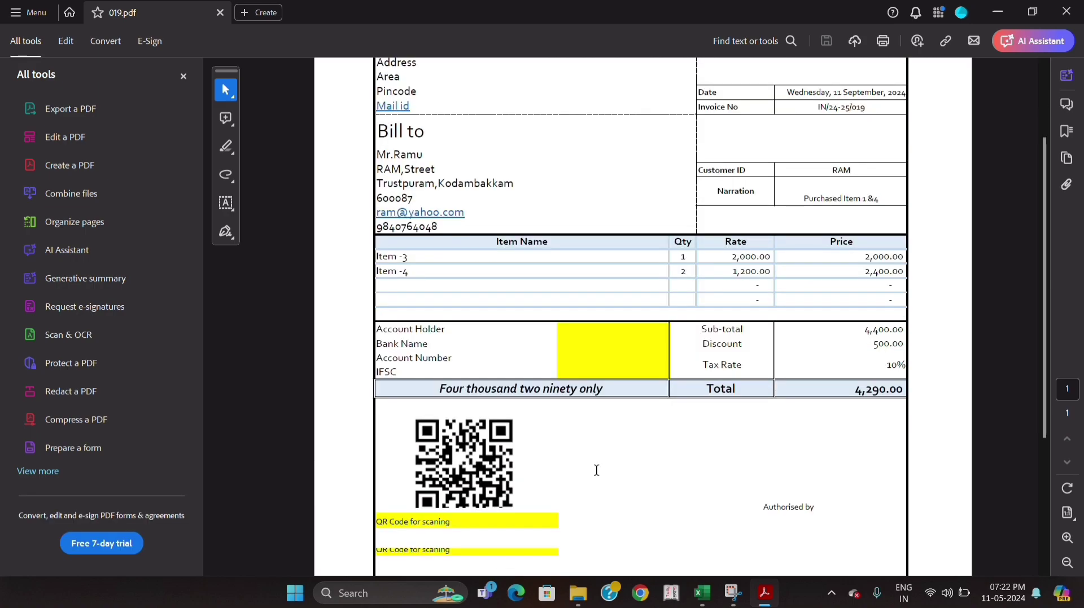
scroll(593, 472, "down", 2)
scroll(596, 470, "up", 4)
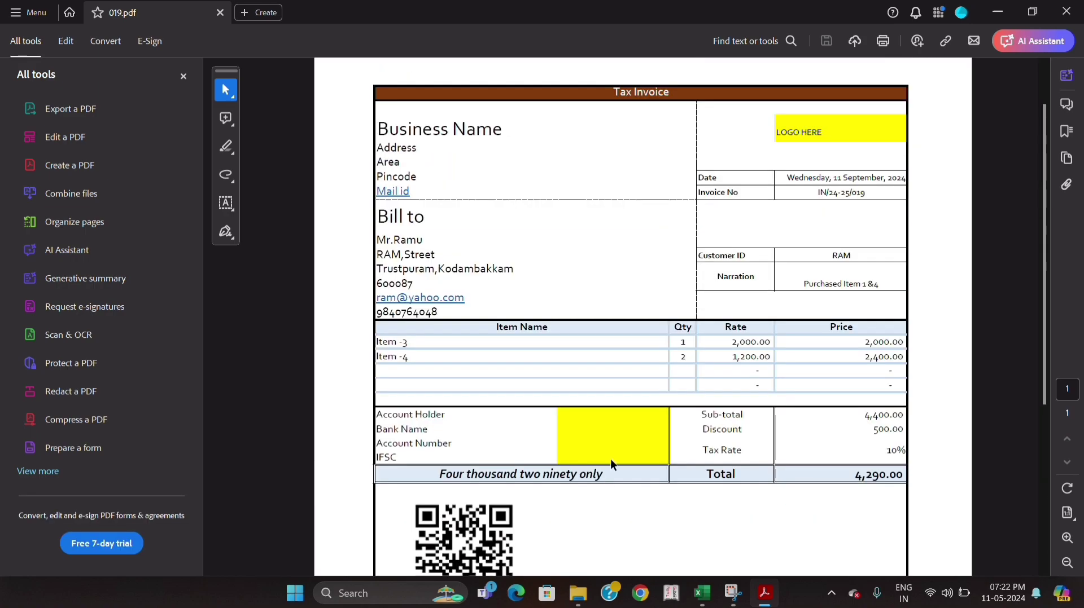
left_click(1069, 15)
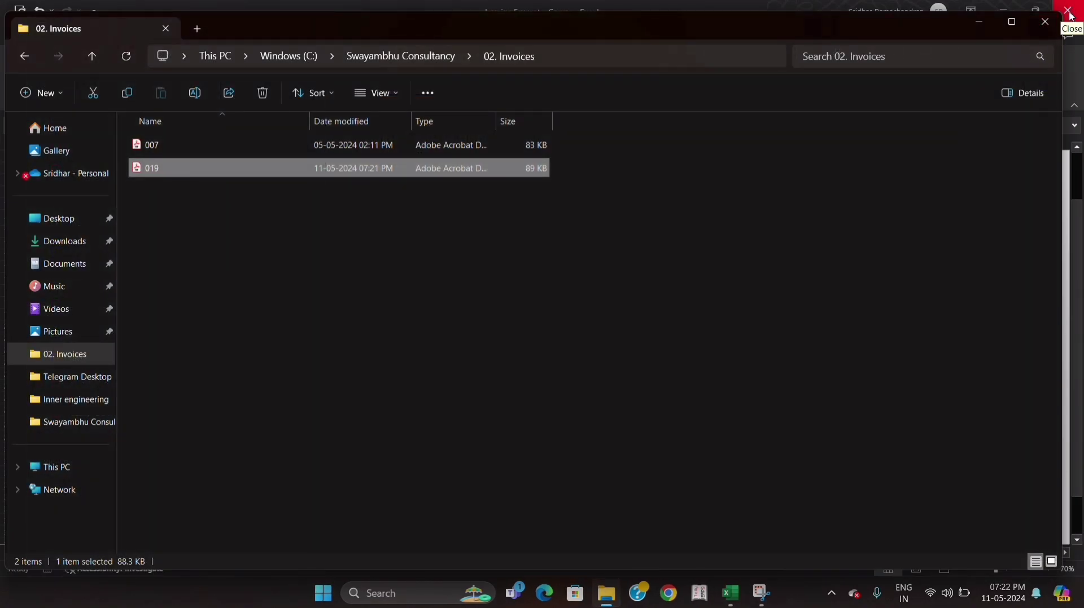
- Close the 02. Invoices folder window and add the completed invoice to the sales log
left_click(1045, 22)
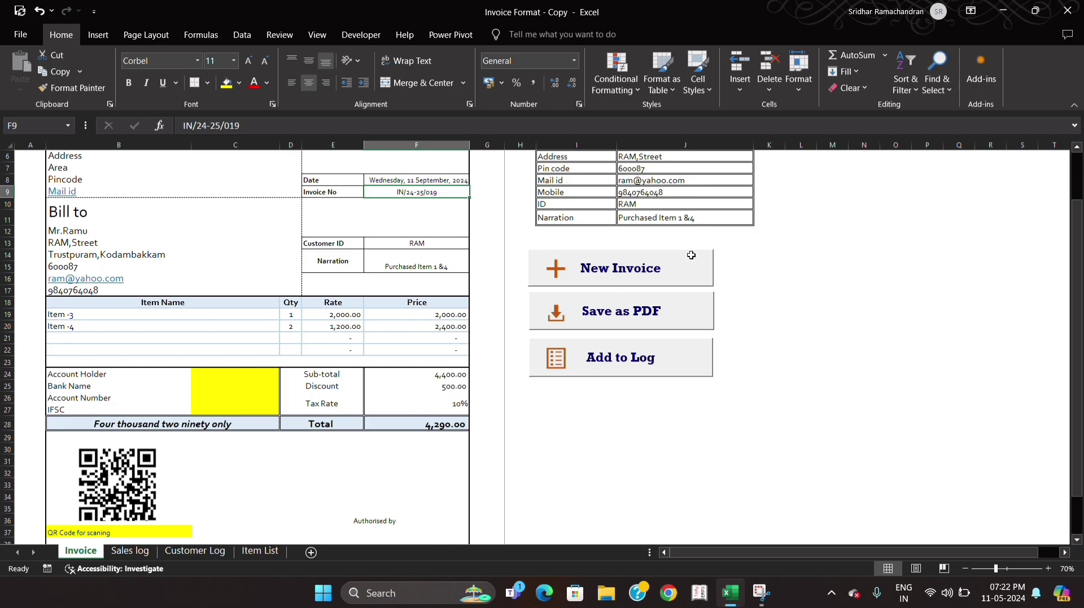
left_click(616, 371)
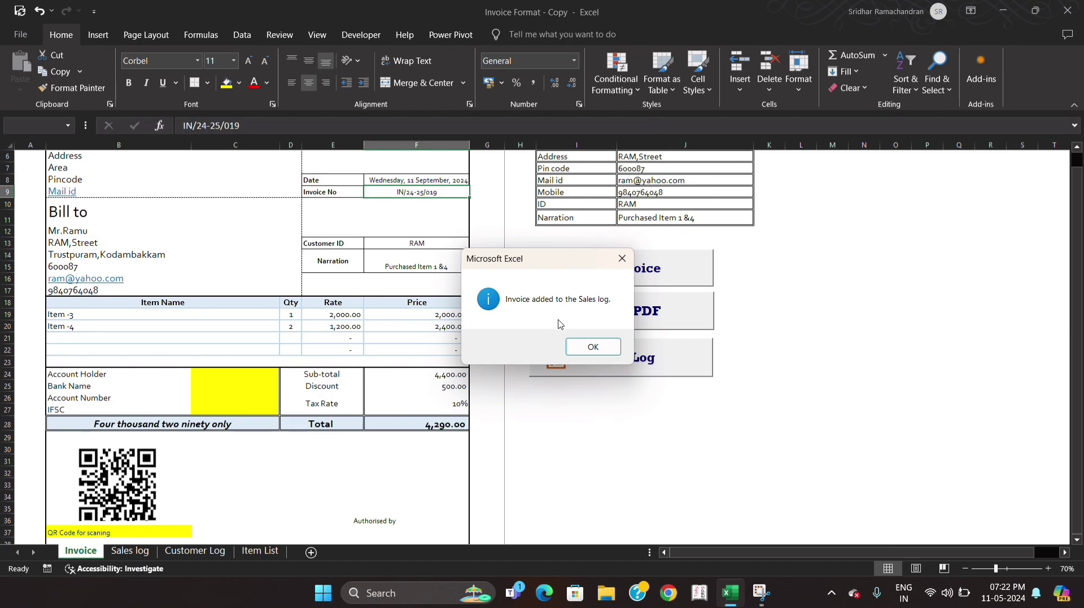
left_click(592, 346)
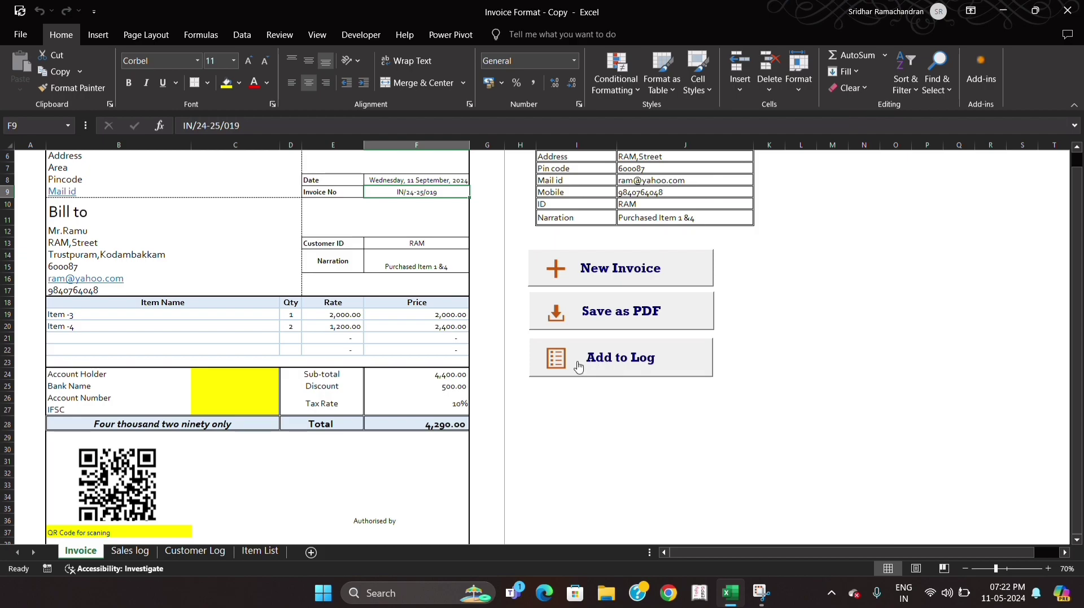
- Review the newly logged invoice row on the Sales log sheet and inspect its Month, Due Date and Over due formulas
left_click(136, 552)
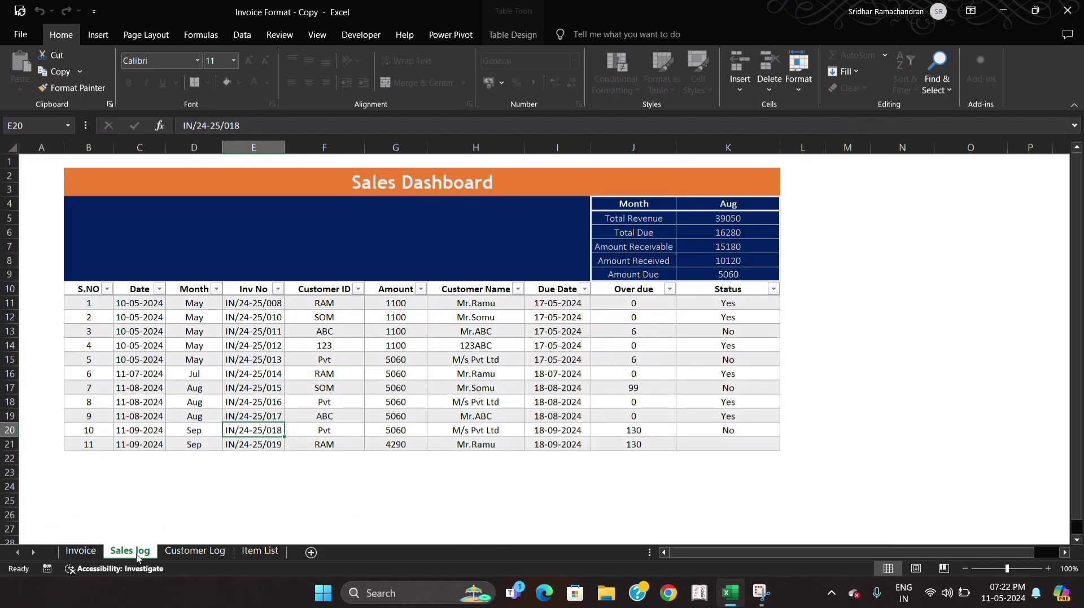
left_click(170, 447)
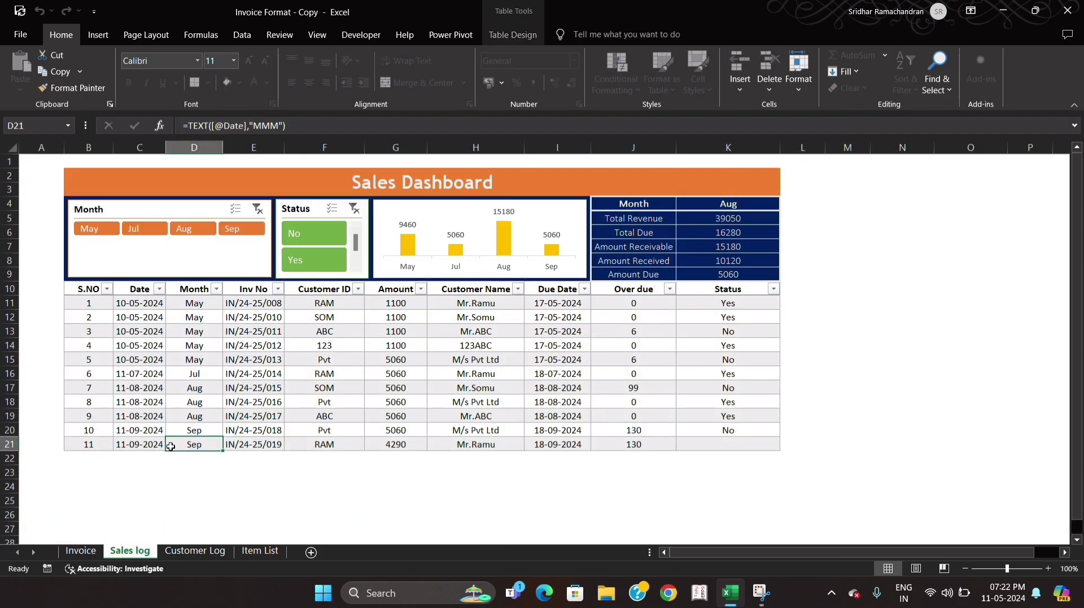
key("shift+space")
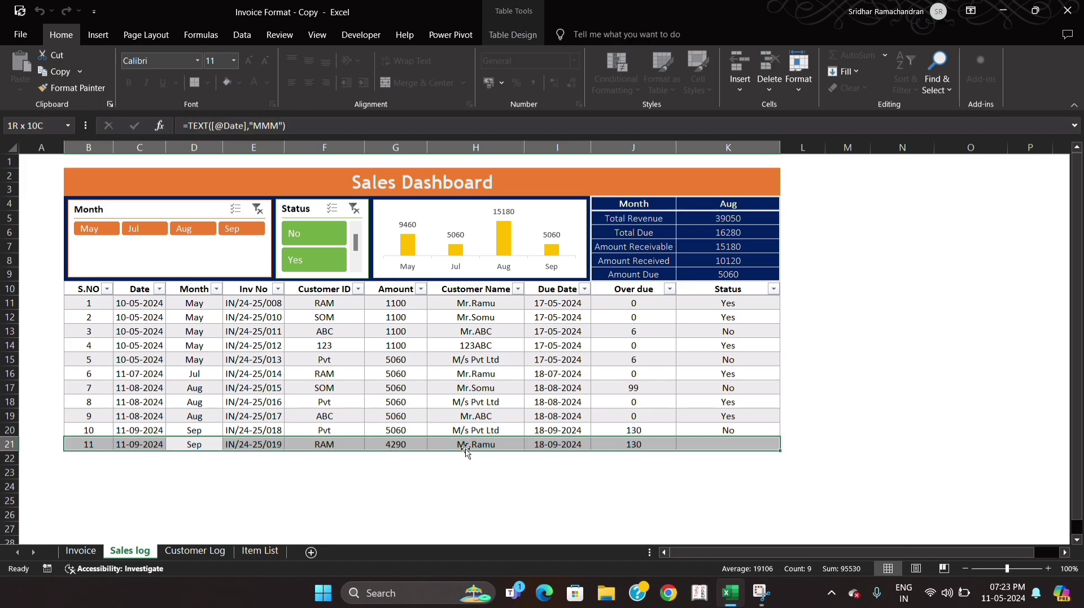
left_click(548, 445)
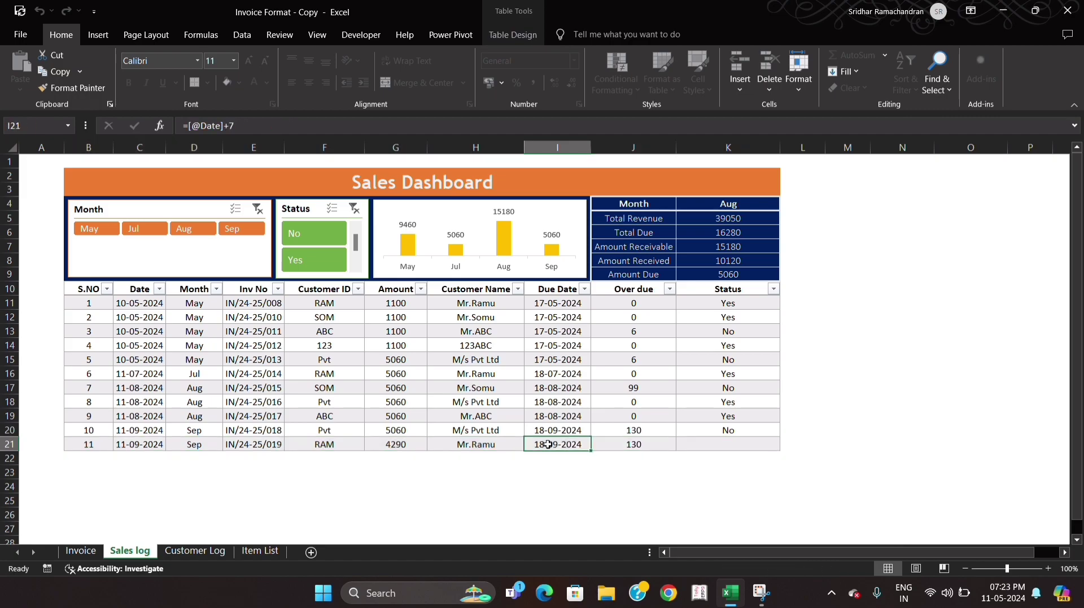
left_click(644, 446)
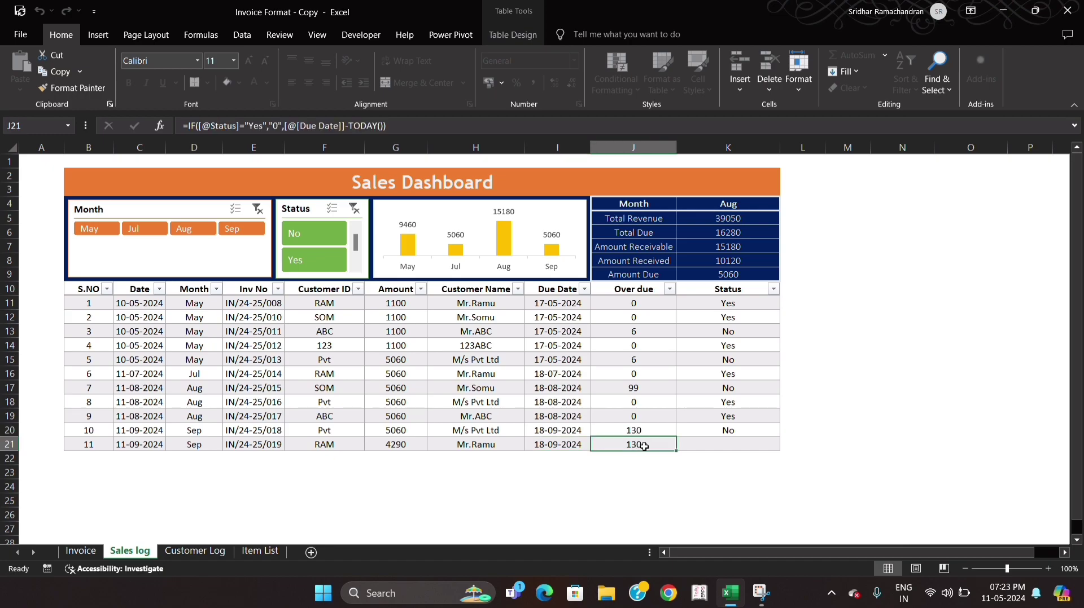
- Set the Status of the newest invoice in row 21 to Yes and switch it to No
left_click(698, 447)
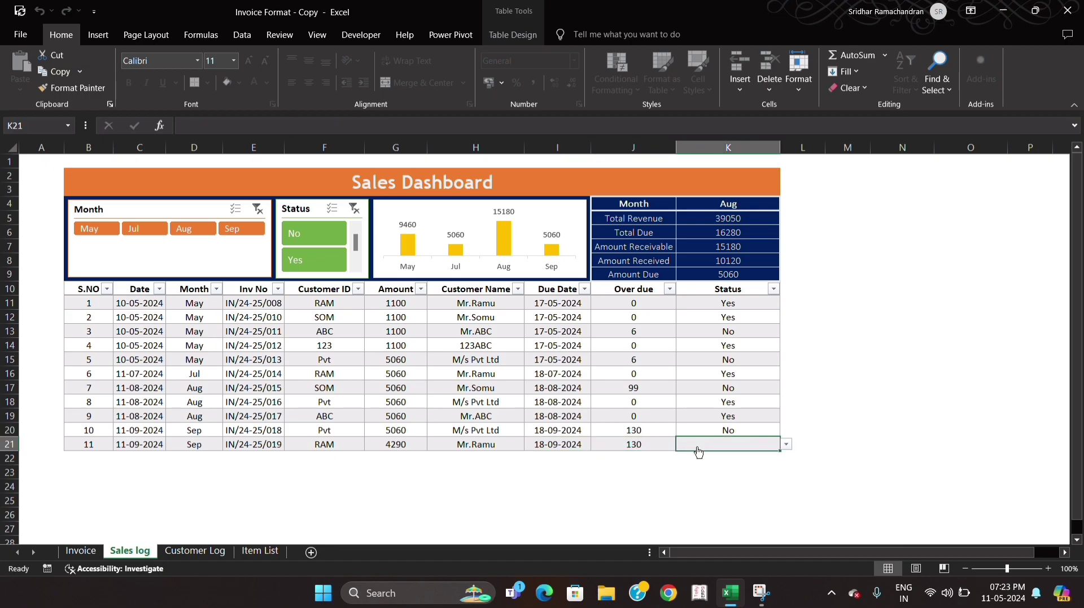
key("alt+Down")
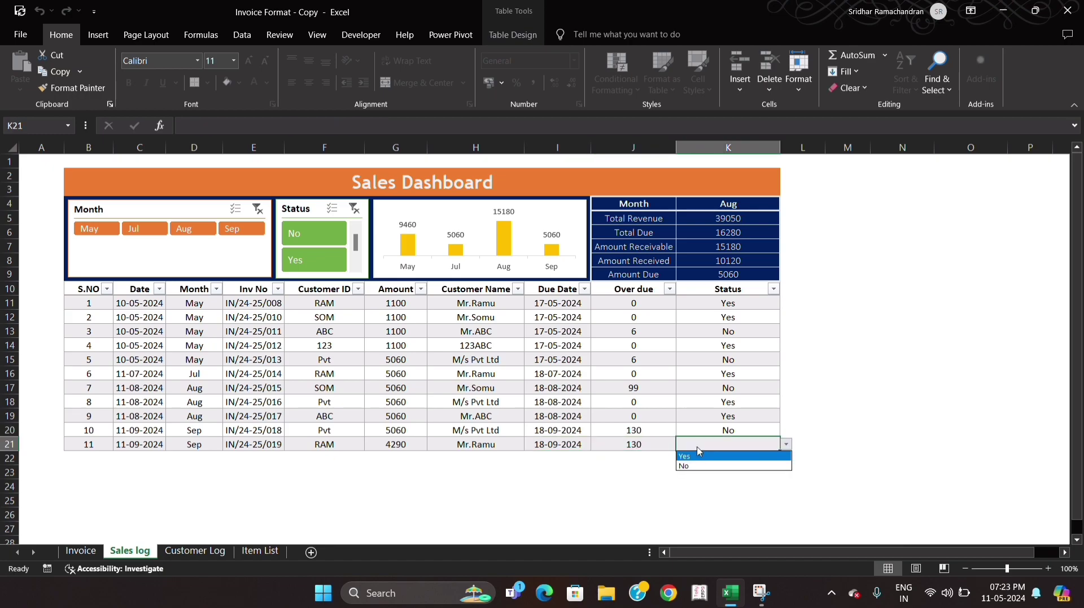
left_click(699, 453)
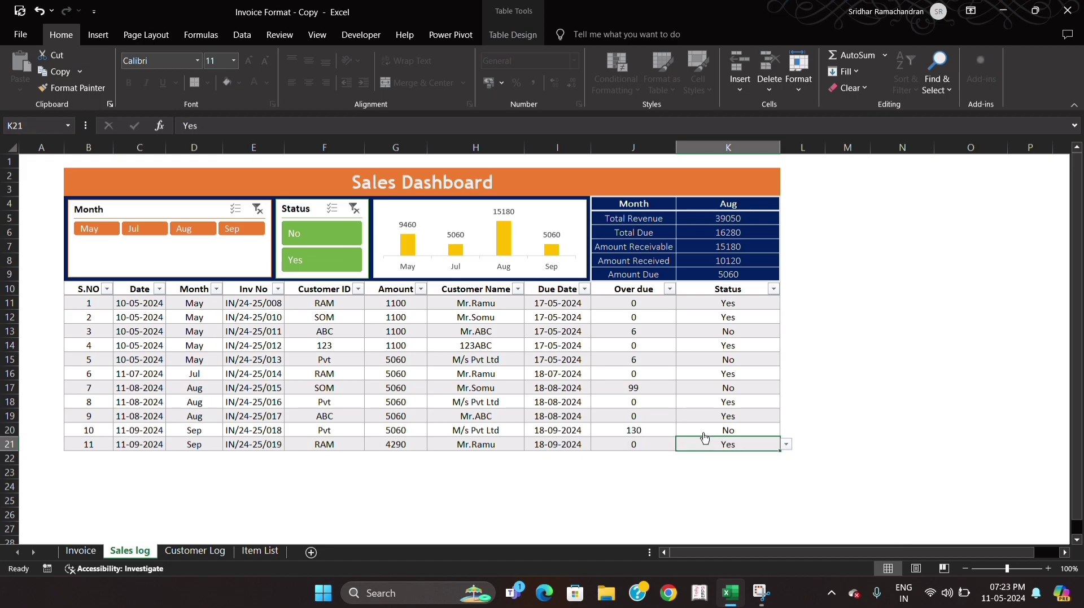
key("alt+Down")
key("Down")
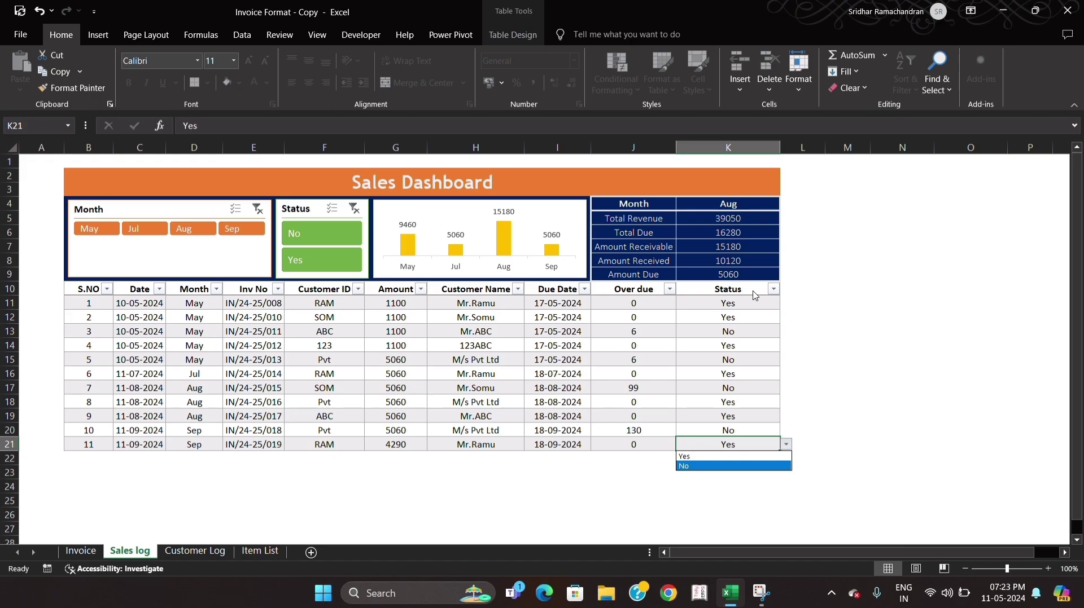
key("Return")
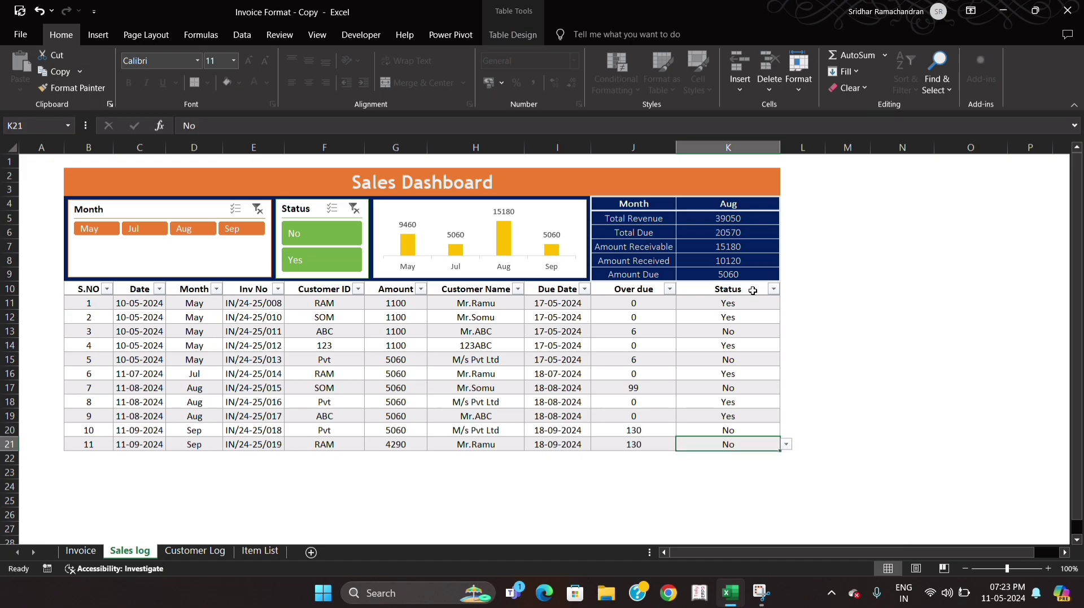
- Switch the Status of the row 21 invoice back to Yes
key("alt")
key("Down")
key("alt+Down")
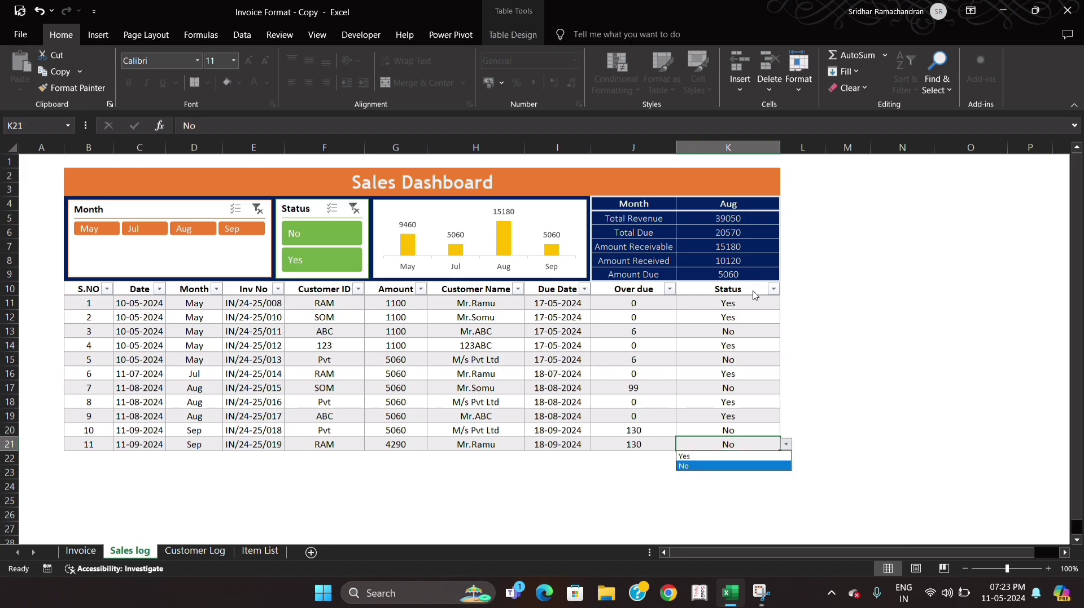
key("Up")
key("Return")
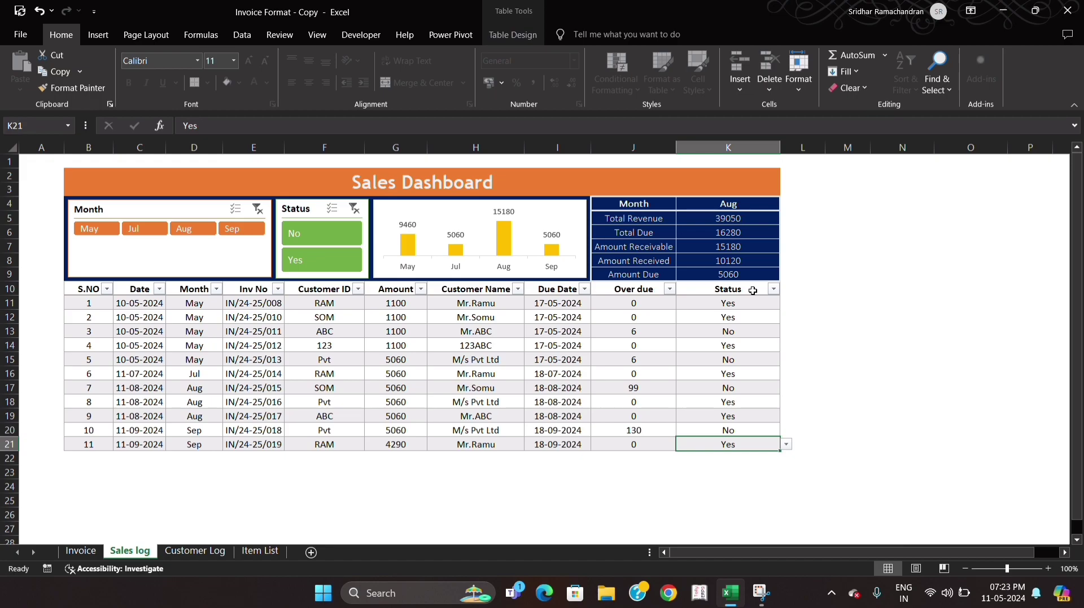
- Select all values in the Amount column to compare their sum with the dashboard's Total Revenue formula
left_click(395, 307)
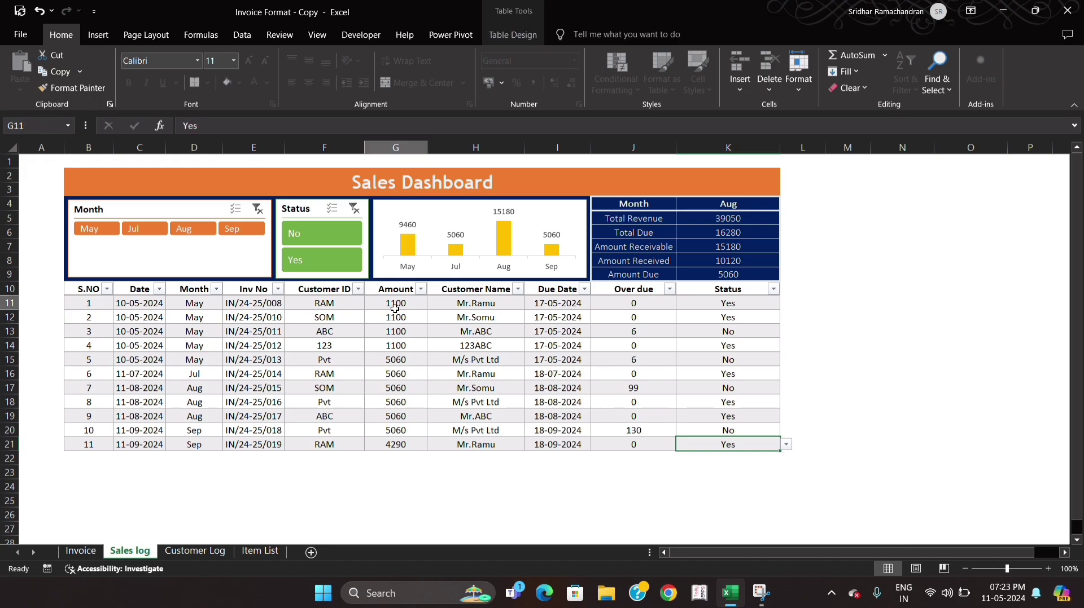
key("ctrl+shift+Down")
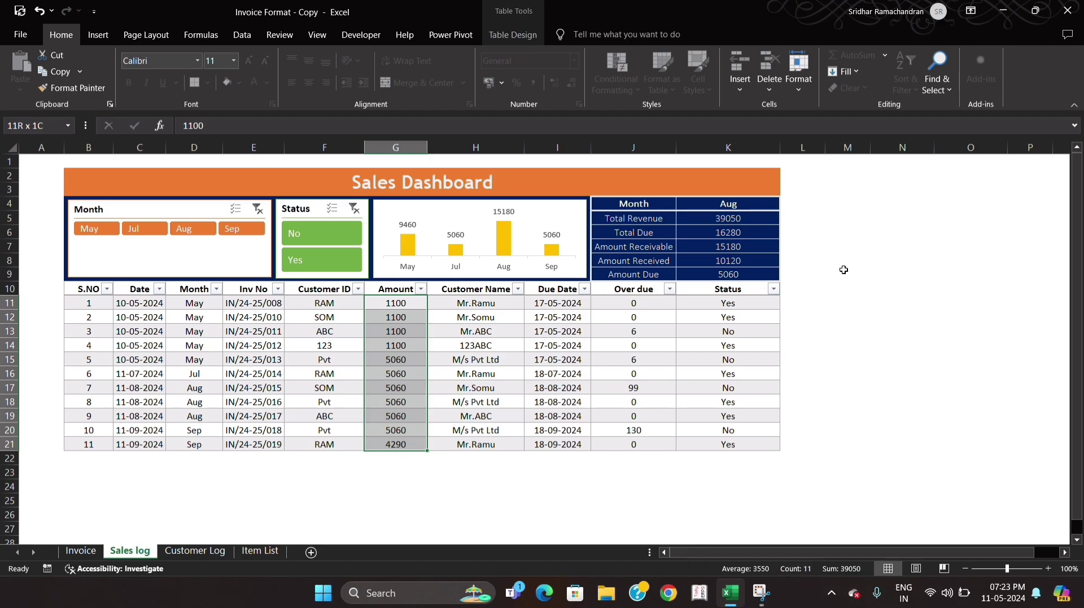
left_click(761, 222)
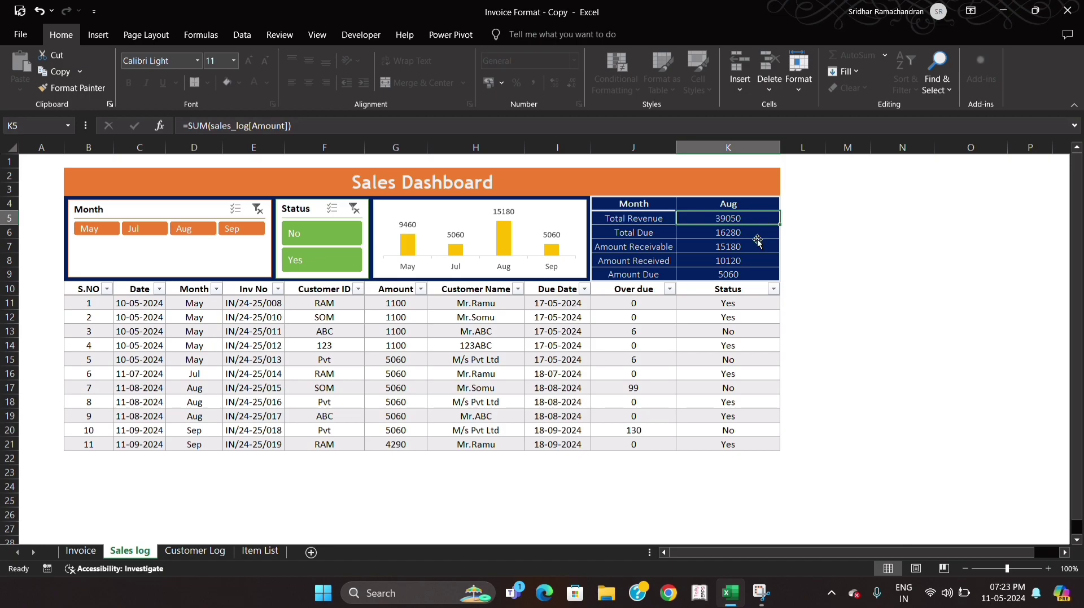
- Set the Status of the row 21 invoice to No and check the dashboard's Total Due cell
left_click(735, 448)
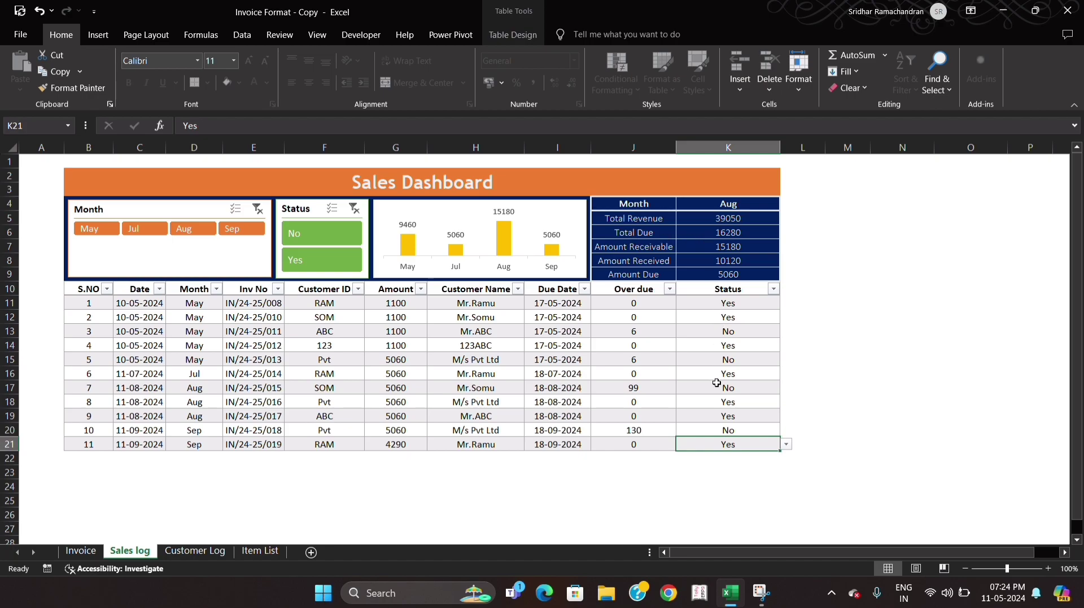
key("alt+Down")
key("Down")
key("Return")
left_click(747, 235)
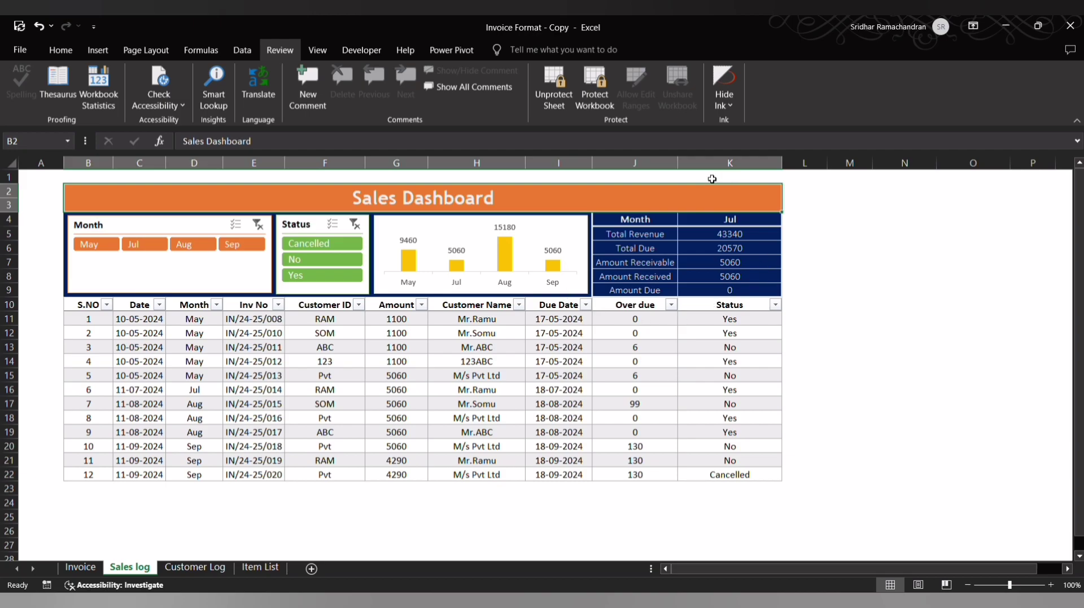
- Set the Month in the dashboard's summary table to May
left_click(709, 227)
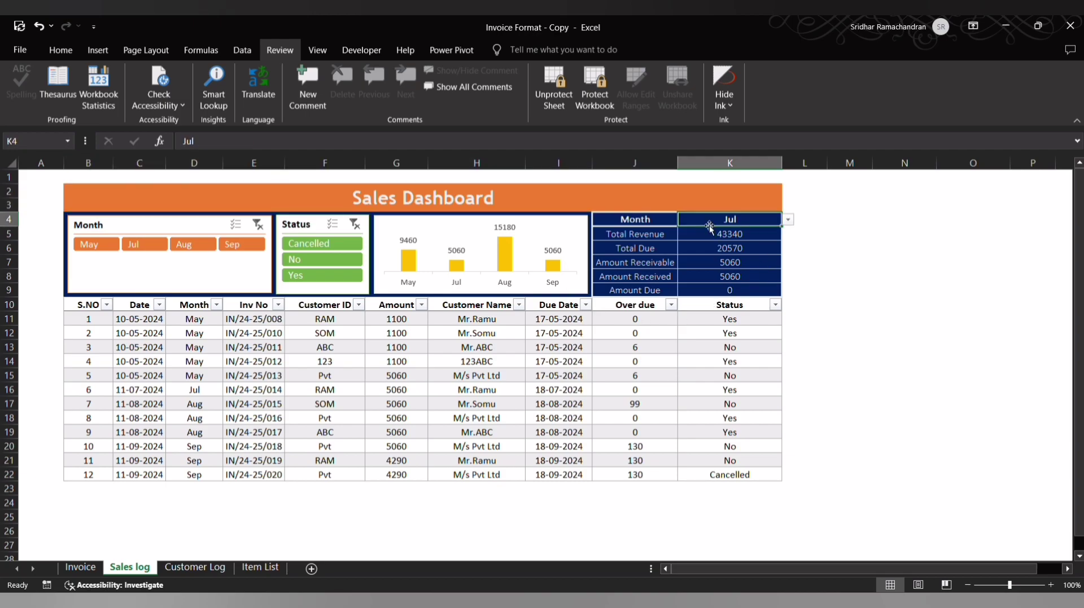
key("alt+Down")
key("Up")
key("Up")
key("Return")
- Change the Month in the dashboard's summary table to Aug
key("alt+Down")
key("Down")
key("Down")
key("Down")
key("Return")
- Set the summary table's Month to Sep
key("alt+Down")
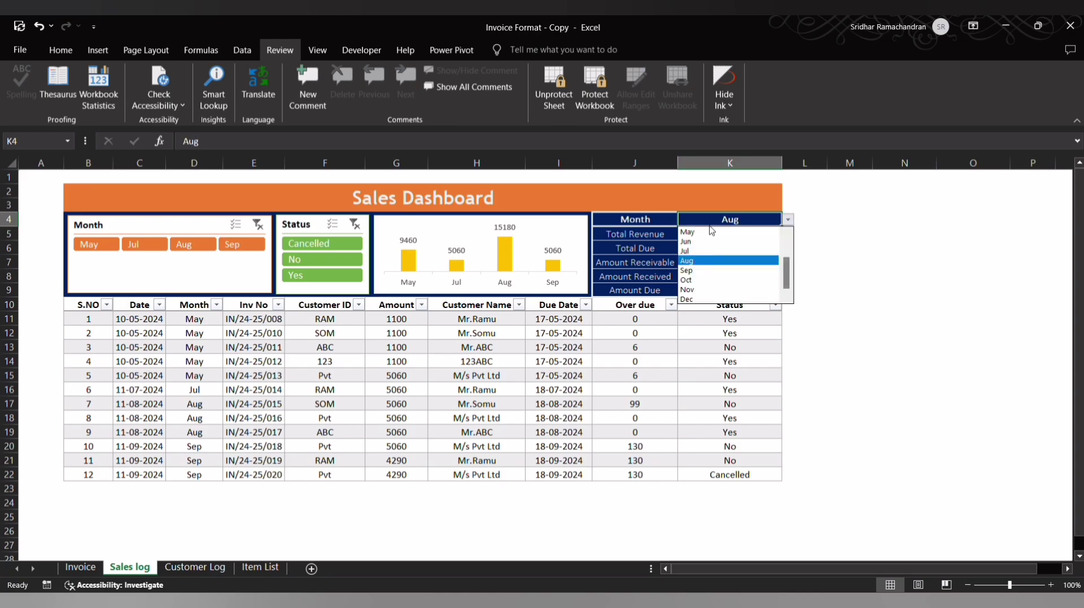
key("Down")
key("Return")
key("alt+Down")
key("Escape")
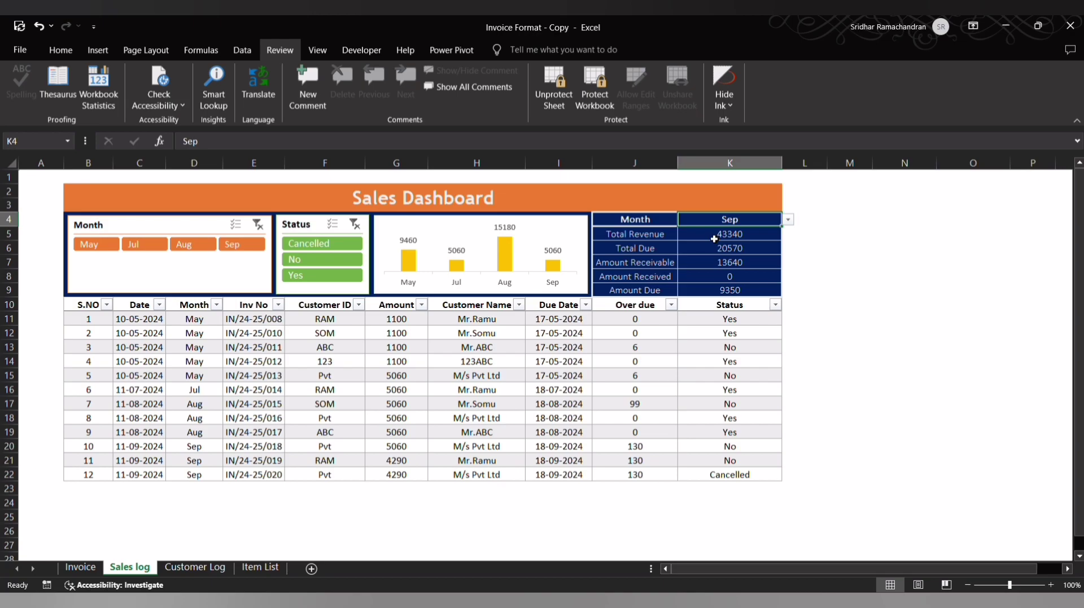
- Inspect the Total Revenue formula and select every Amount in the log to compare the sum
left_click(714, 238)
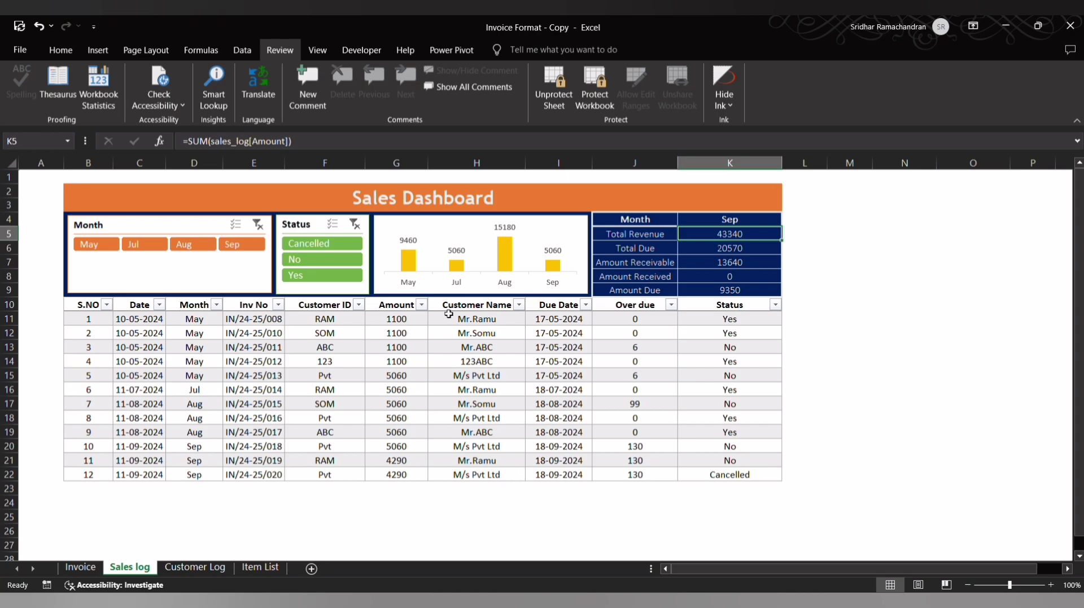
left_click(413, 325)
key("ctrl+shift+Down")
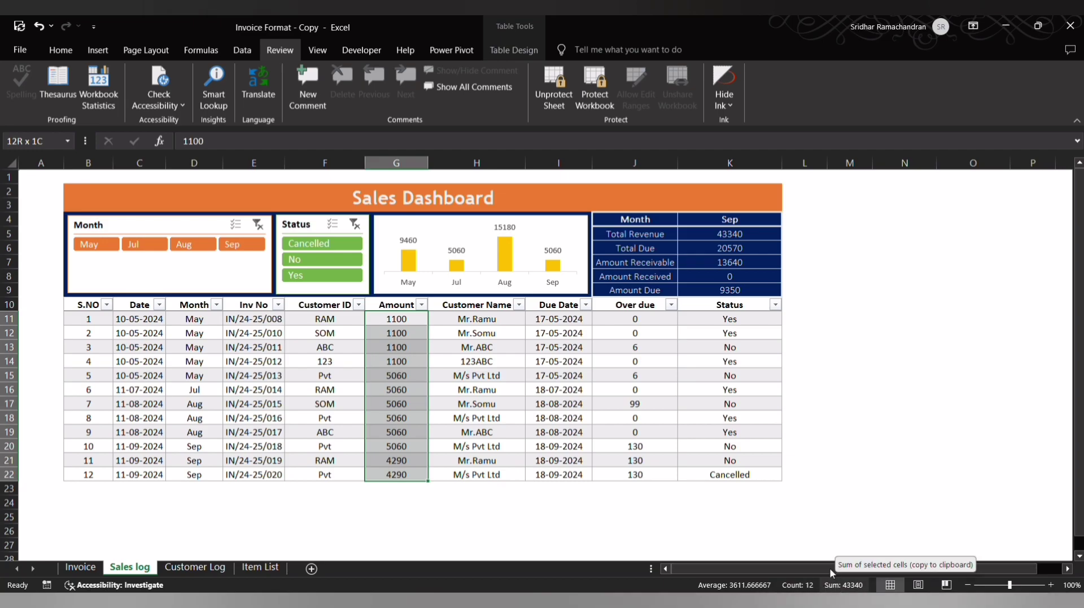
- Check the Total Due formula against the amounts of entries filtered by Status No, and clear the Status filter
left_click(721, 249)
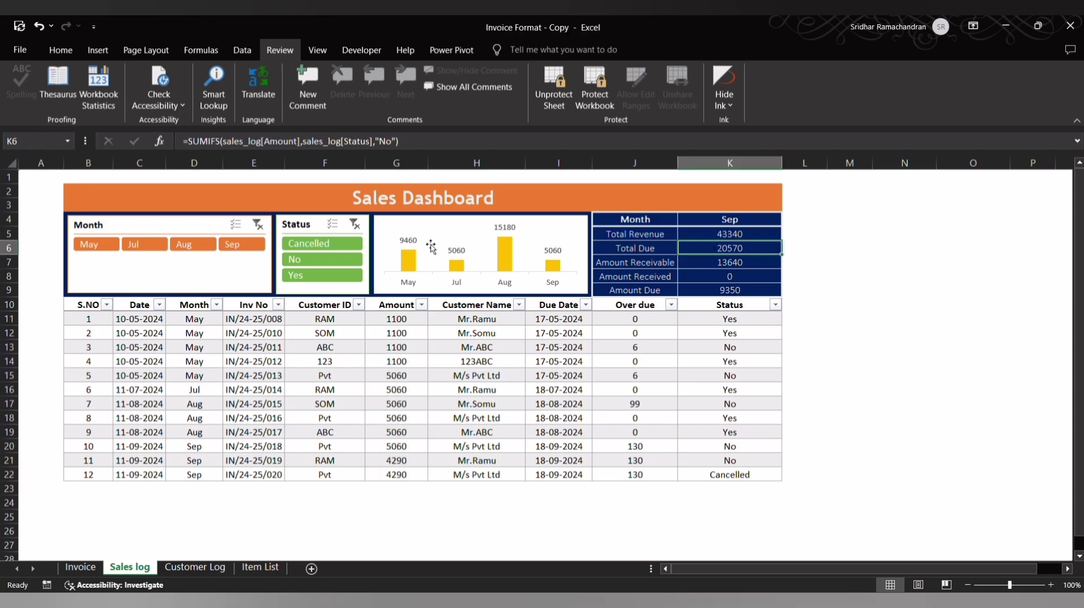
left_click(337, 262)
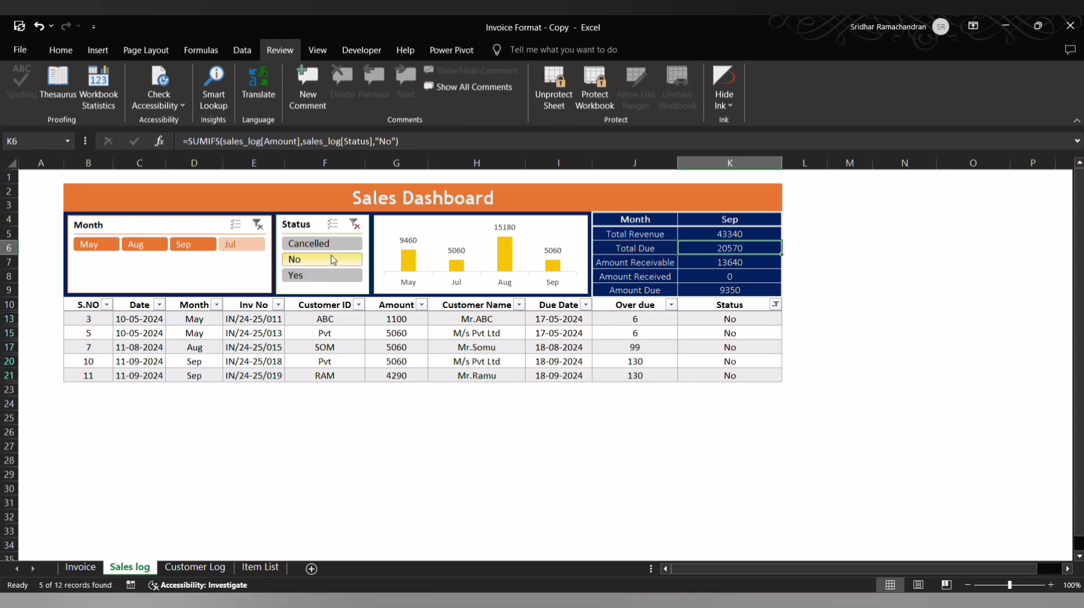
left_click(394, 319)
key("ctrl+shift+Down")
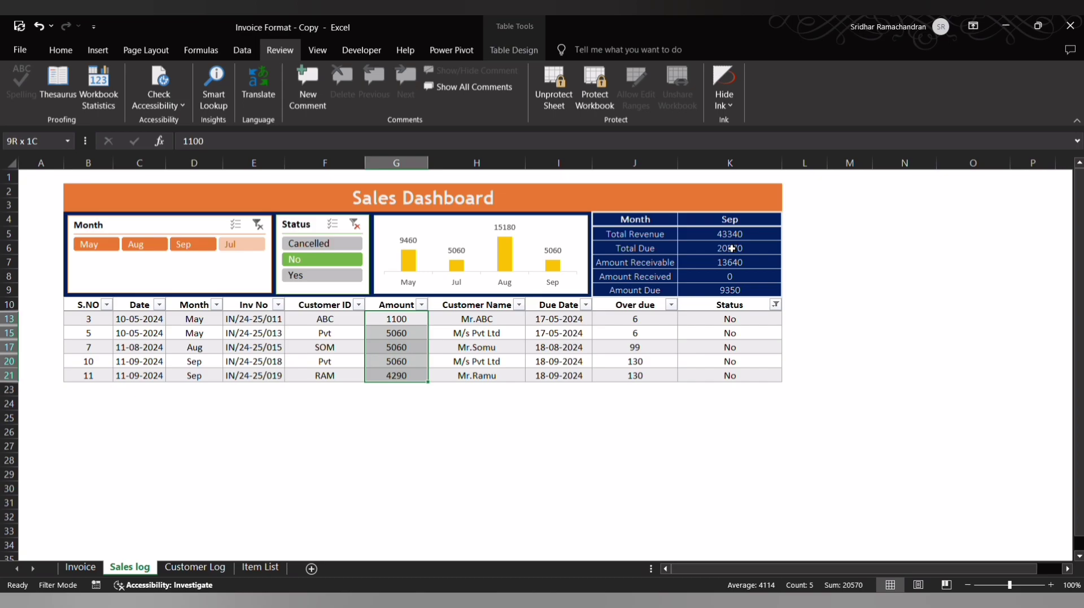
left_click(354, 225)
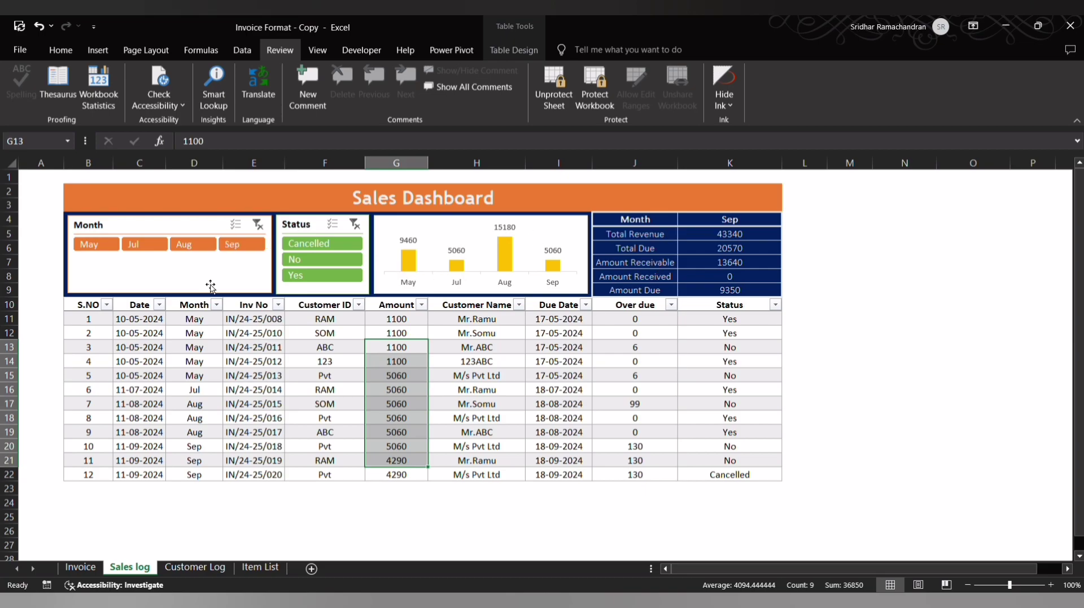
- Filter the sales log to Sep, select its amounts to check Amount Receivable, and narrow the entries to Status No
left_click(252, 253)
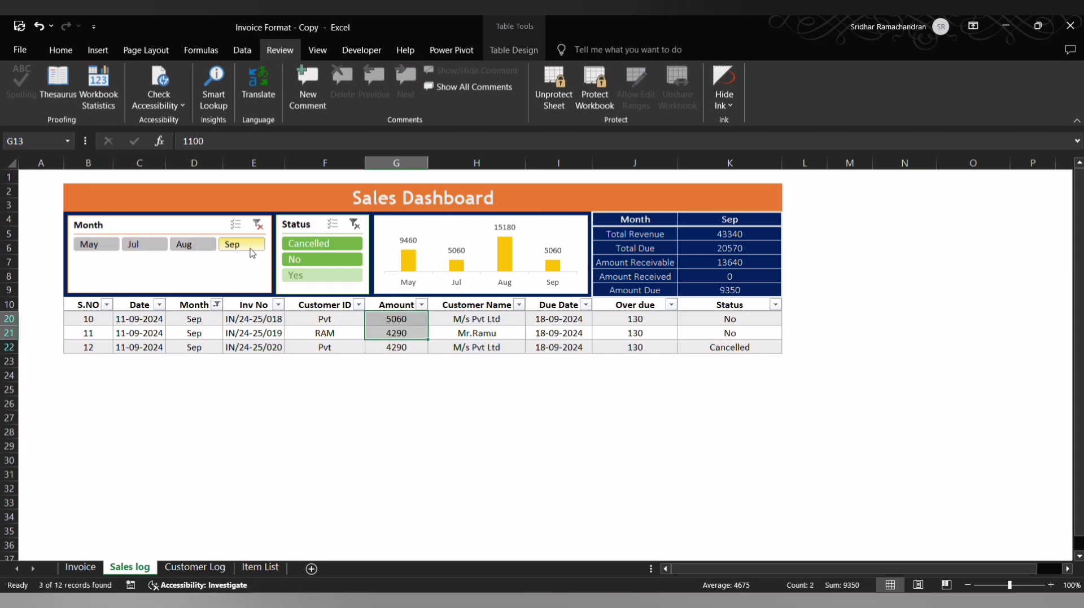
left_click(410, 321)
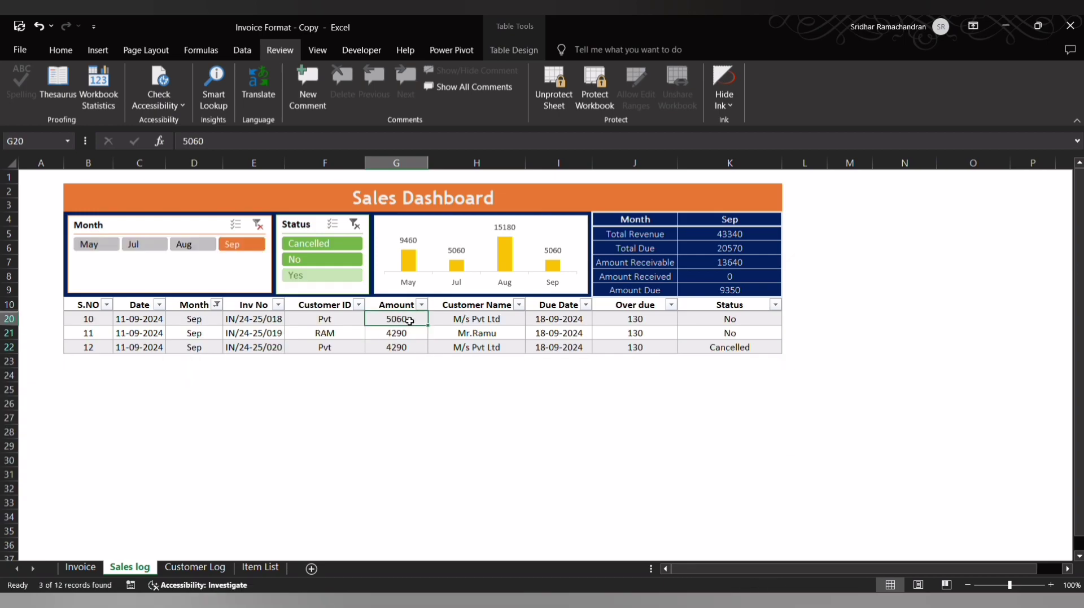
key("ctrl+shift+Down")
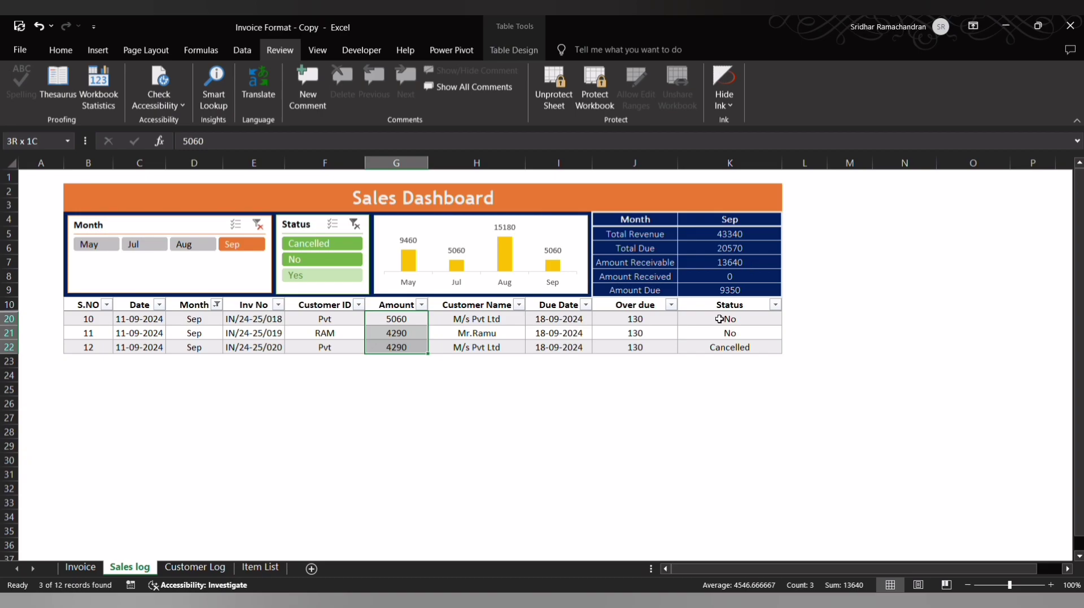
left_click(301, 261)
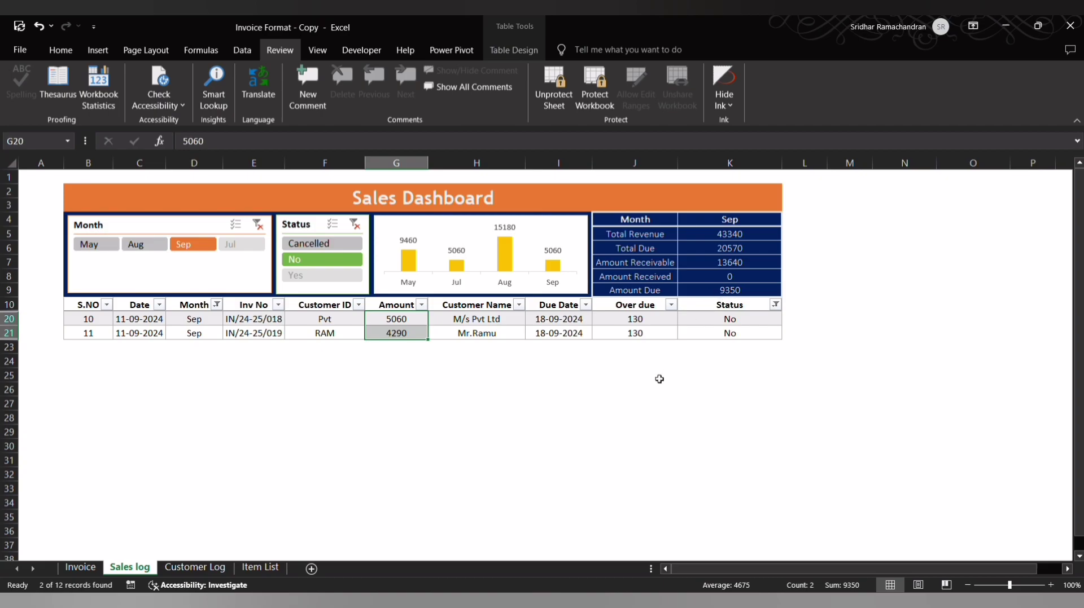
- Inspect the Amount Received formula and filter the September entries to Status Cancelled
left_click(714, 278)
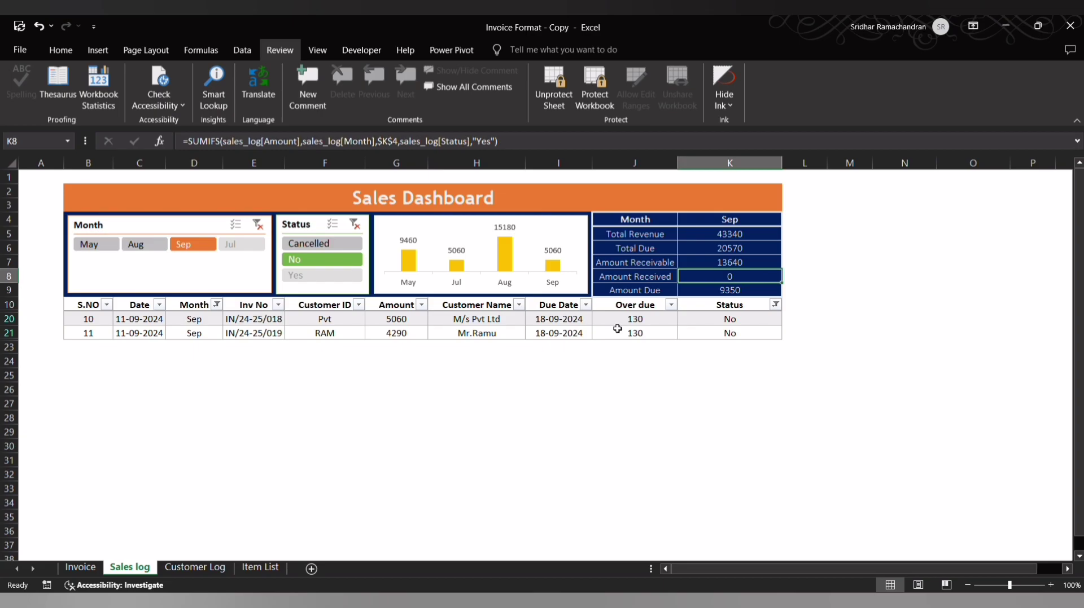
left_click(347, 244)
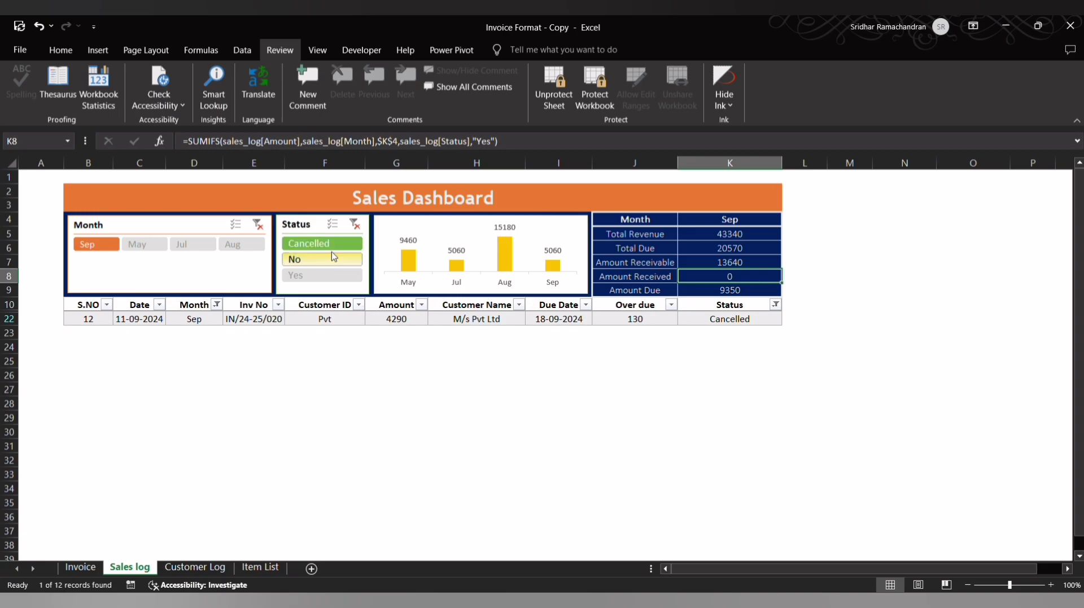
- Clear the log's Status filter, then filter the entries to month Aug with Status Yes
left_click(354, 224)
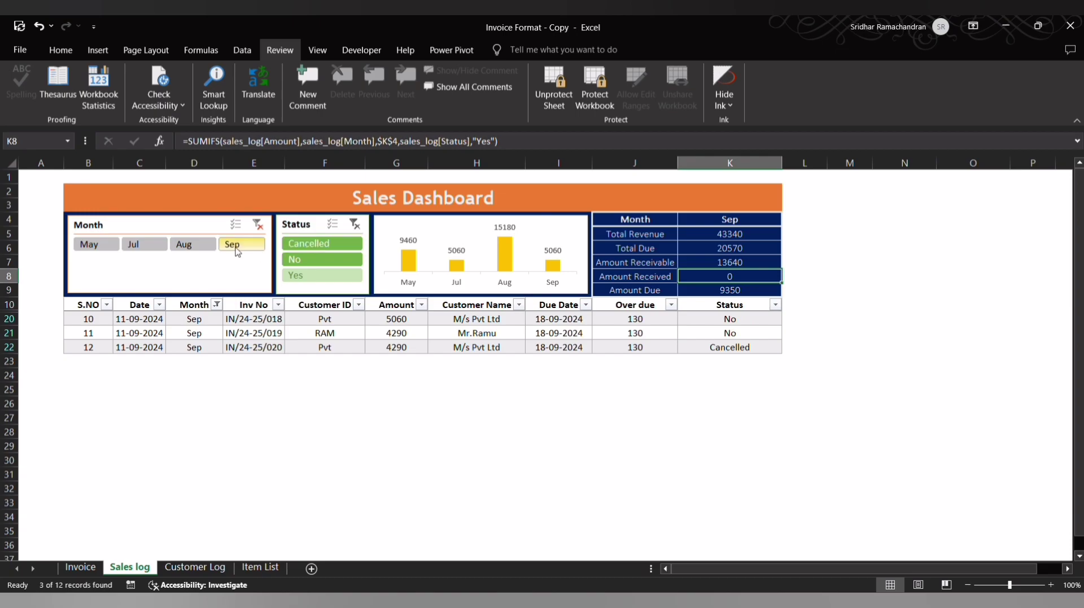
left_click(198, 253)
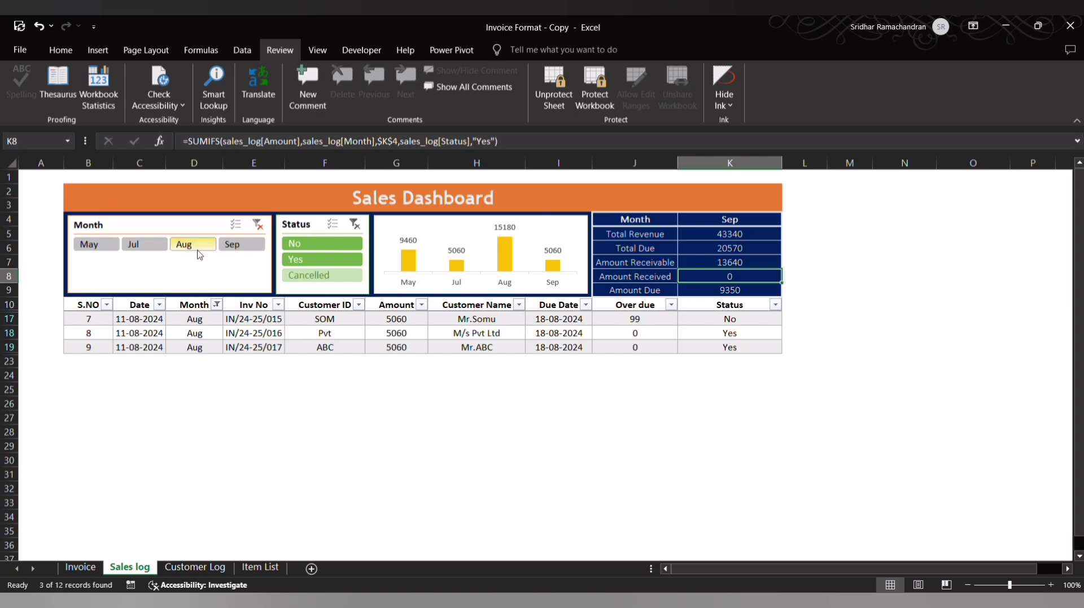
left_click(304, 260)
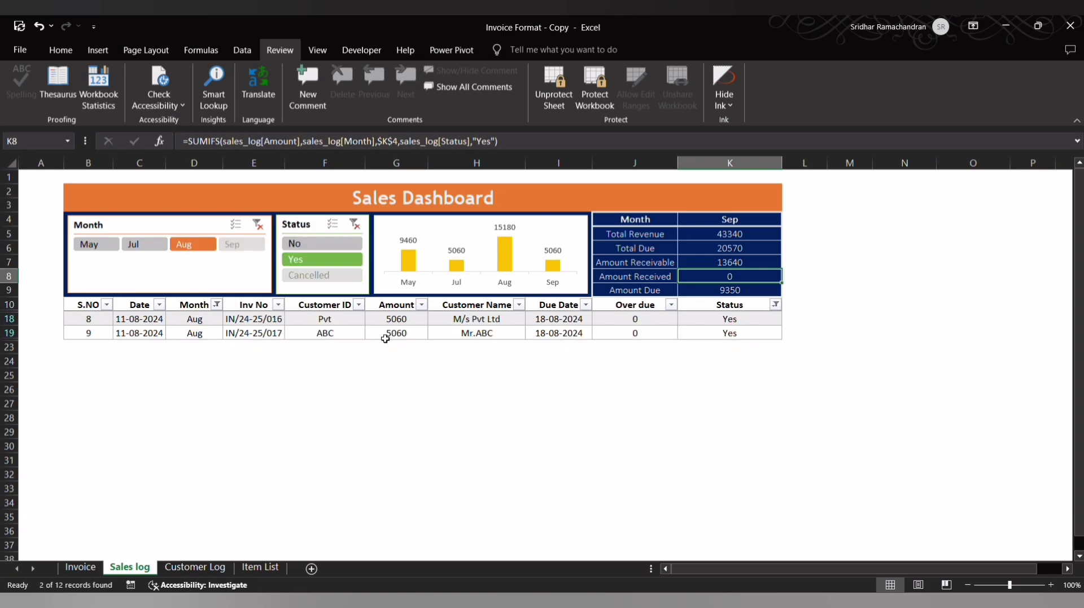
left_click(398, 321)
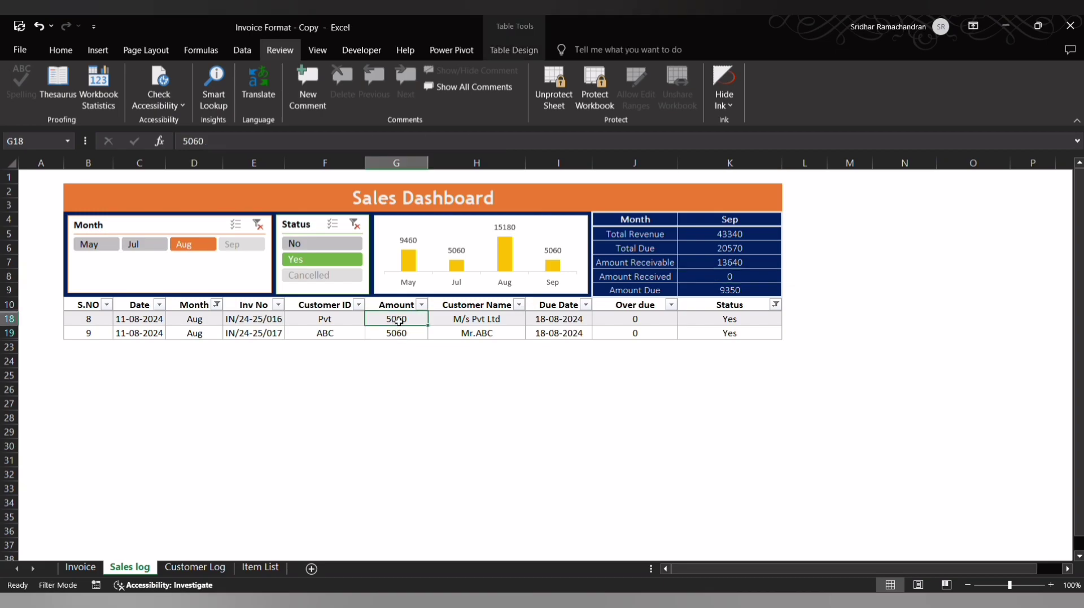
- Set the Month in the dashboard's summary table to Aug
left_click(714, 222)
key("alt+Down")
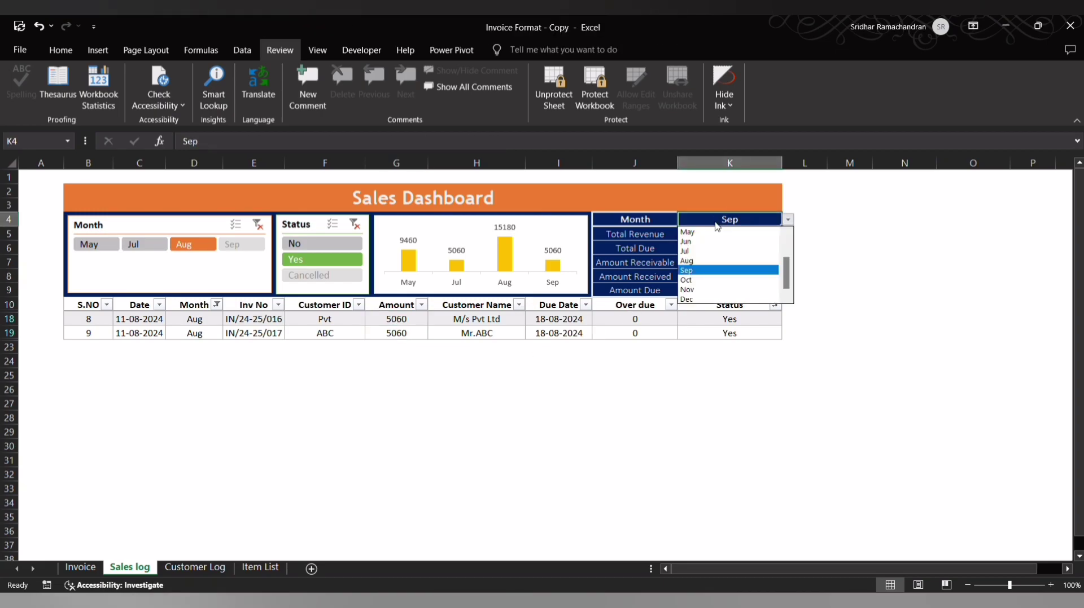
key("Up")
key("Return")
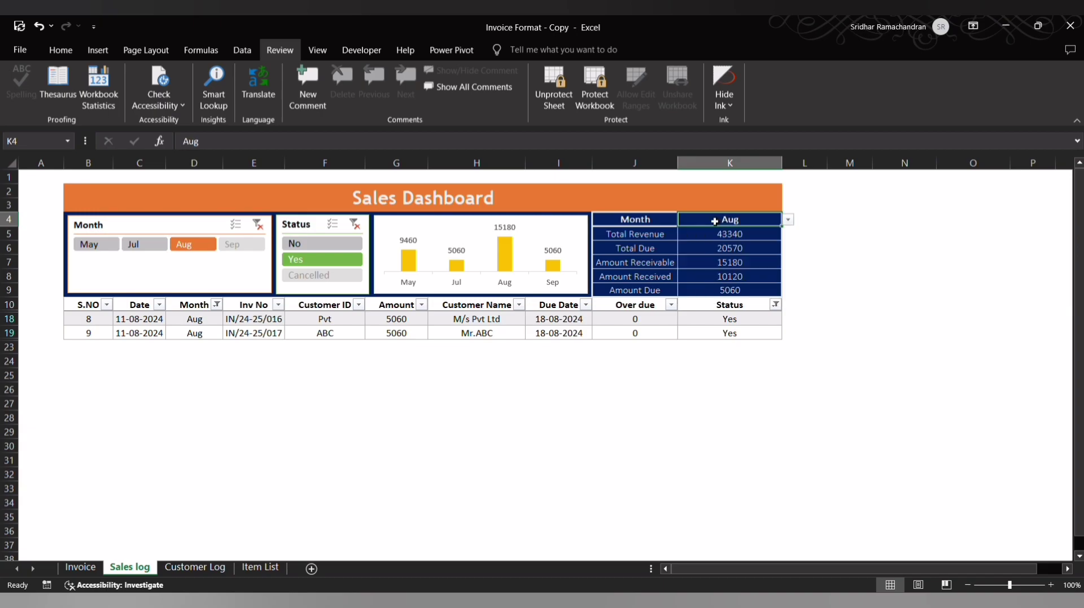
- Compare the sum of the August Yes amounts with the Amount Received formula, and check the August No amount against Amount Due
left_click_drag(420, 320, 418, 324)
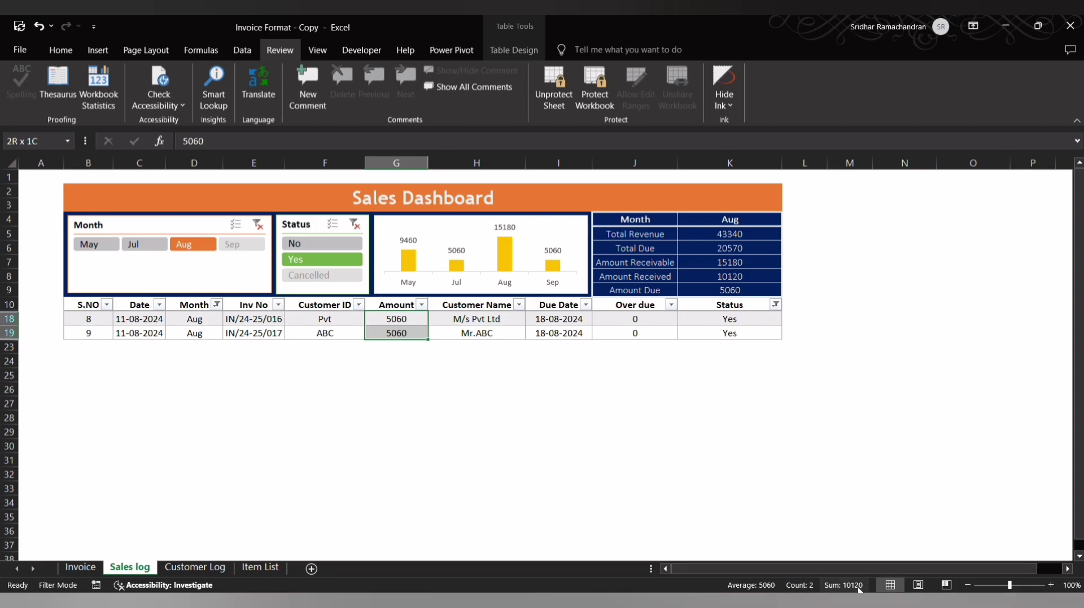
left_click(760, 275)
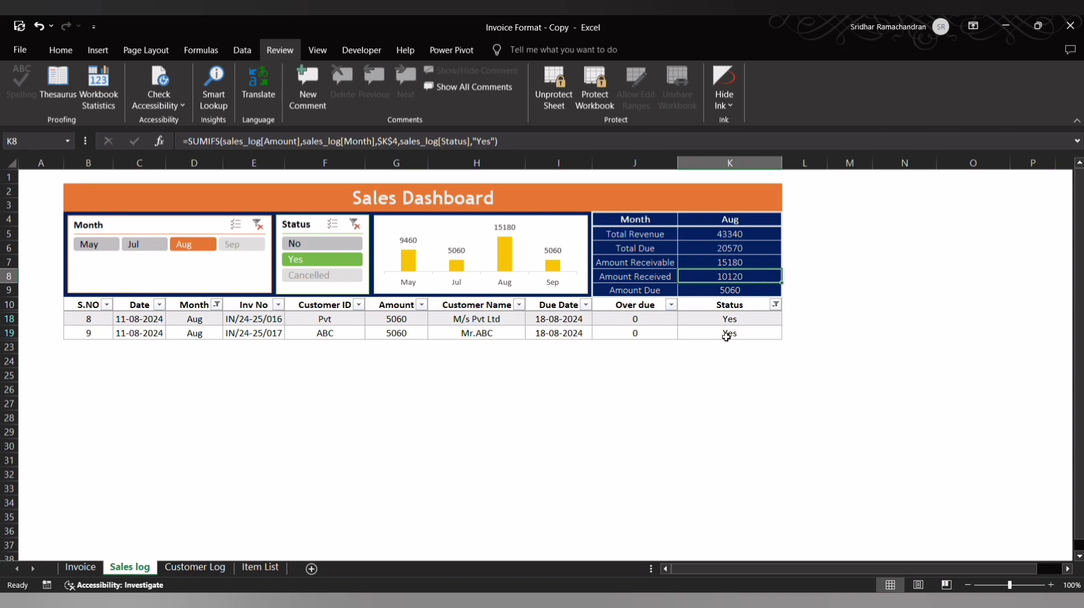
left_click(339, 244)
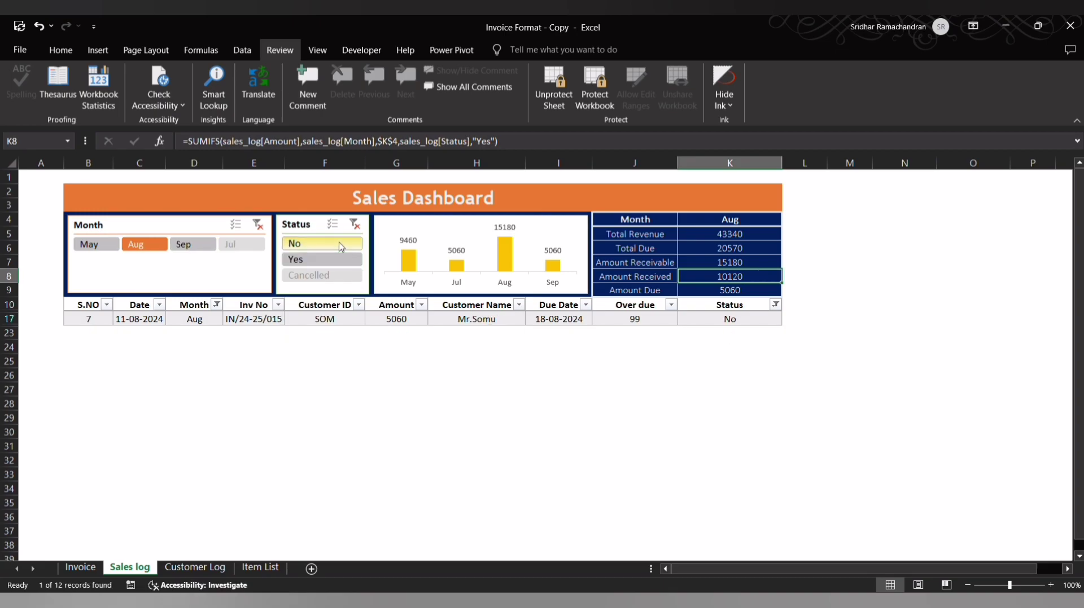
left_click(410, 321)
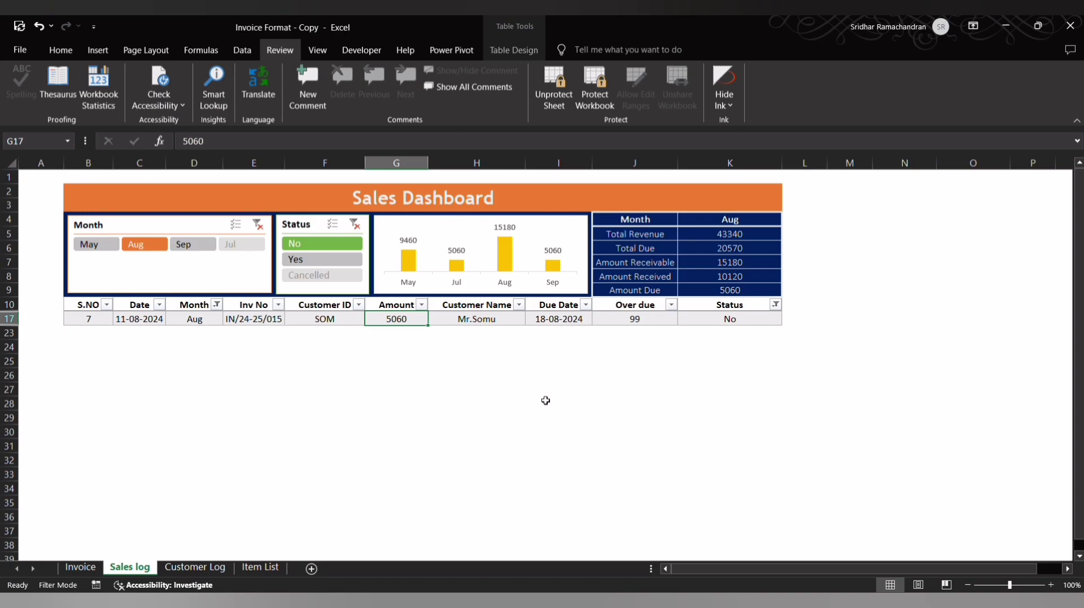
- Clear the Status and Month filters to show the whole sales log, and select the monthly column chart
left_click(354, 224)
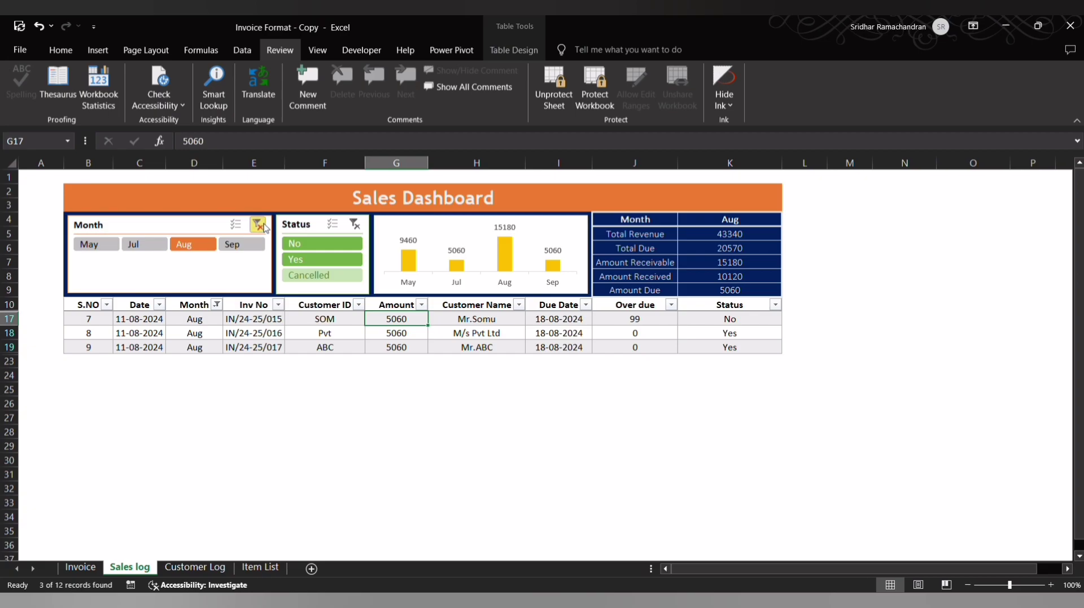
left_click(262, 226)
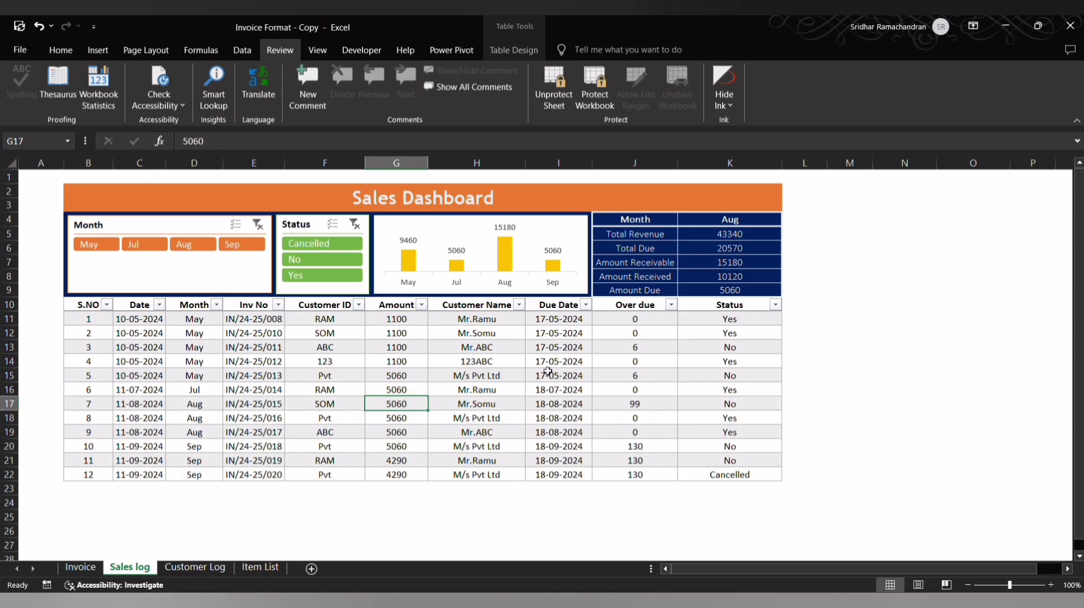
left_click(436, 233)
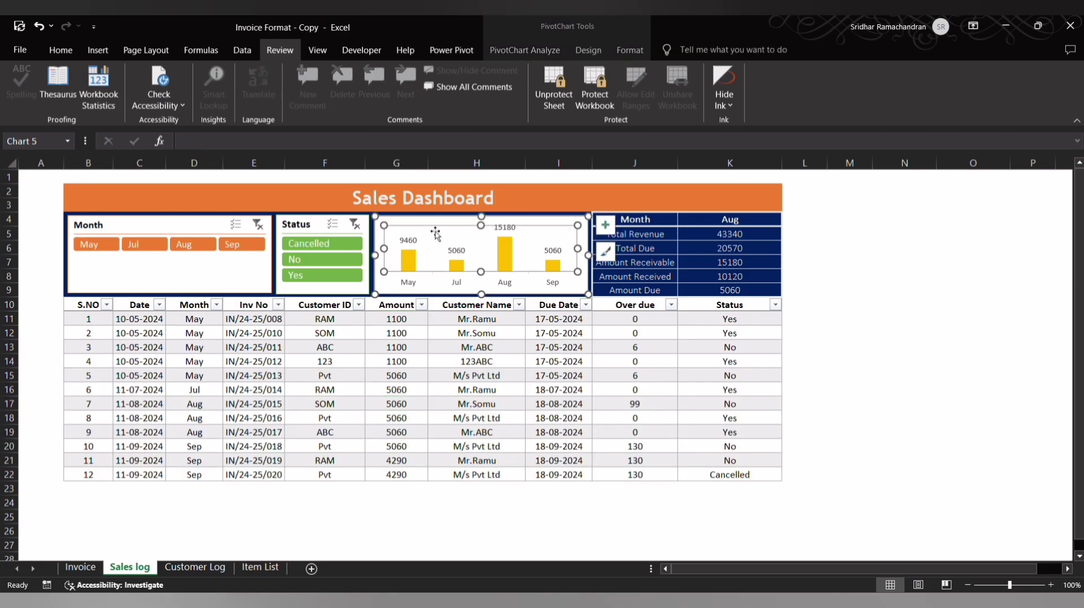